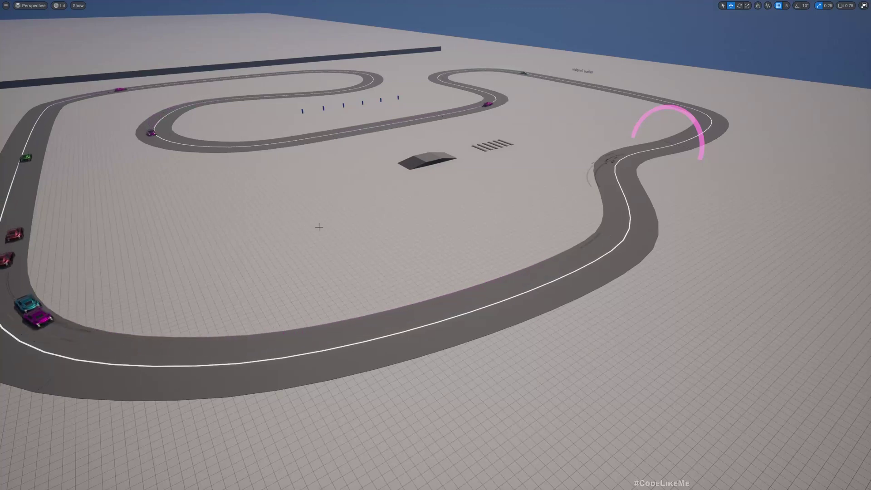
# Step: Watch the AI cars drive around the spline race track in the running simulation from several viewpoints
pyautogui.moveTo(319, 228); pyautogui.dragTo(294, 234, button='right')
pyautogui.press('d')
pyautogui.press('a')
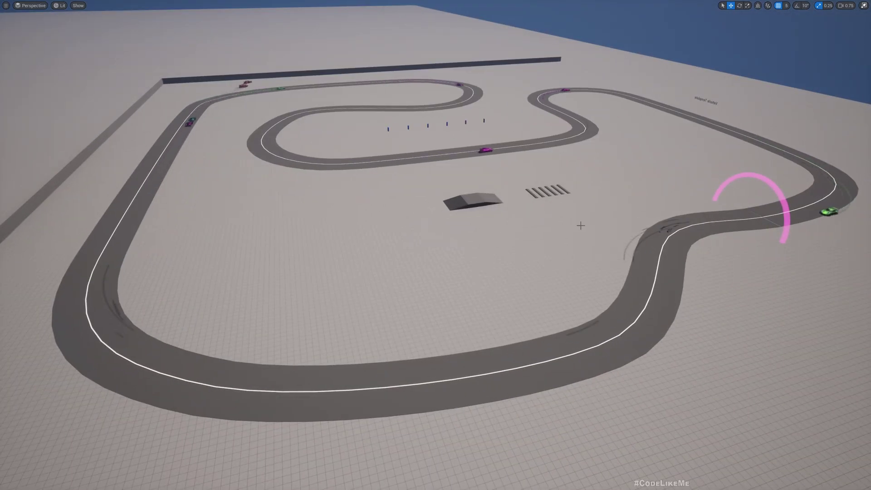
pyautogui.moveTo(581, 226); pyautogui.dragTo(581, 196, button='right')
pyautogui.press('w')
pyautogui.press('s')
pyautogui.press('a')
pyautogui.moveTo(537, 217); pyautogui.dragTo(537, 232, button='right')
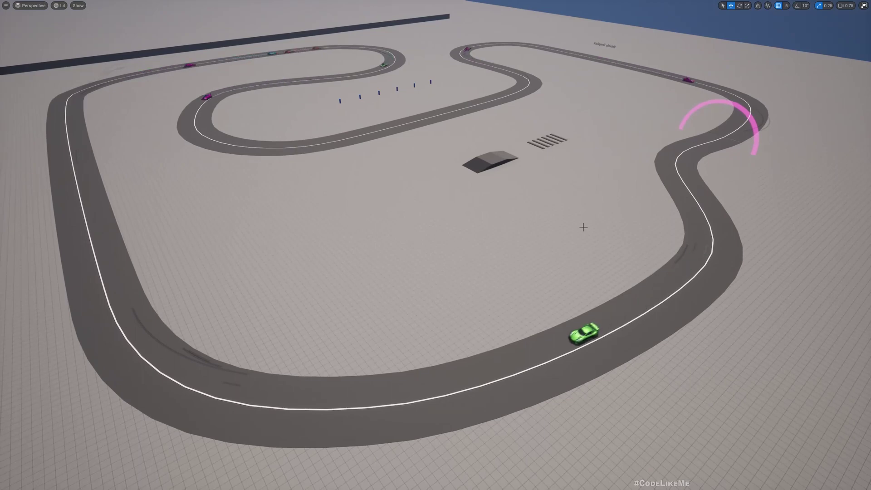
# Step: Stop the simulation and leave the full-screen viewport to return to the full editor layout
pyautogui.press('Escape')
pyautogui.press('s')
pyautogui.moveTo(539, 232); pyautogui.dragTo(570, 293, button='right')
pyautogui.press('a')
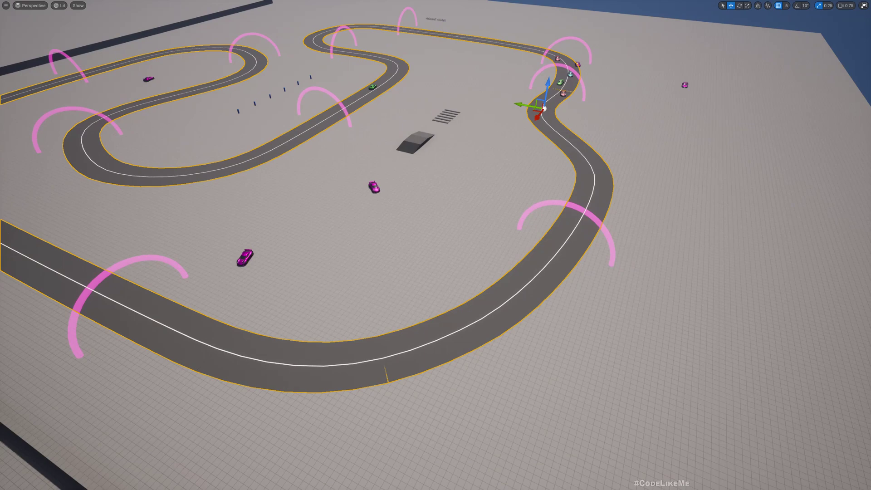
pyautogui.moveTo(539, 271); pyautogui.dragTo(562, 261, button='right')
pyautogui.press('F11')
# Step: Show the BP_Road spline points by leaving game view and pull the point on the wide outer bend inward
pyautogui.press('w')
pyautogui.press('d')
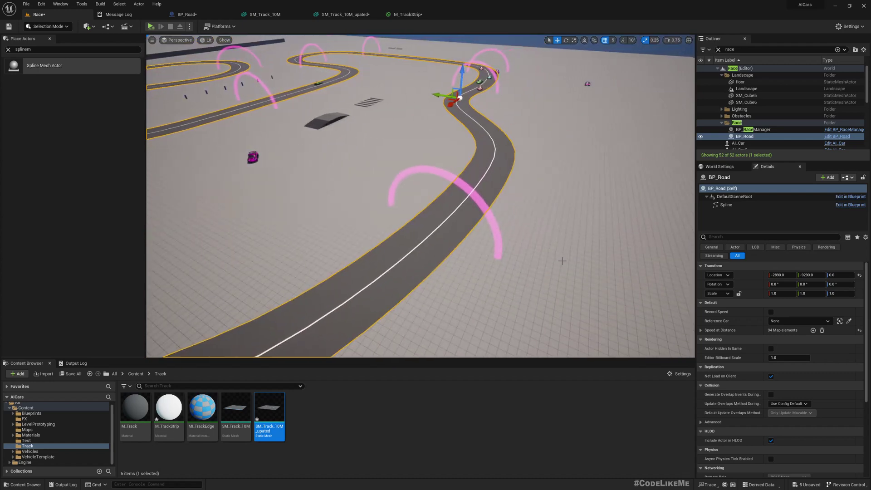
pyautogui.press('g')
pyautogui.moveTo(497, 196); pyautogui.dragTo(449, 215, button='right')
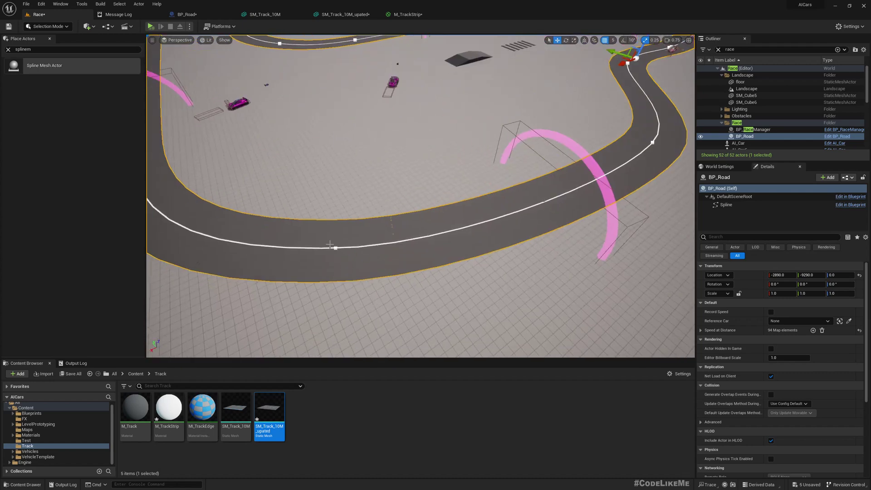
pyautogui.moveTo(482, 179); pyautogui.dragTo(482, 179, button='right')
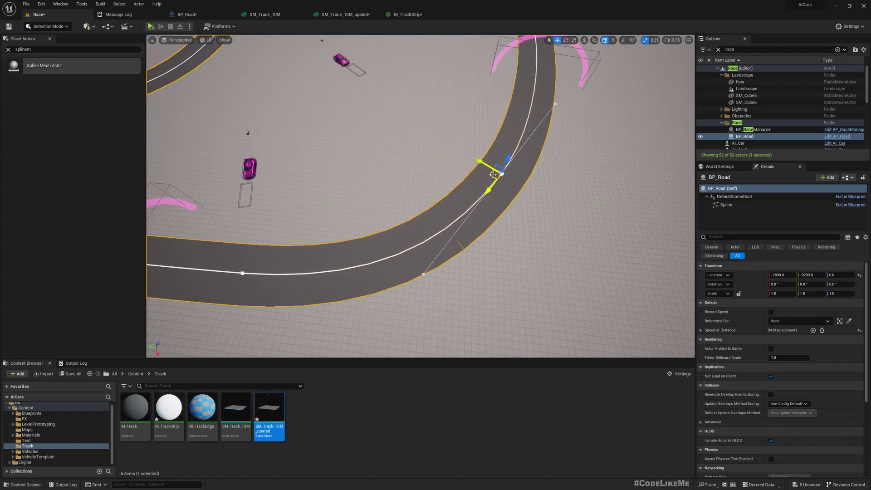
pyautogui.moveTo(492, 174); pyautogui.dragTo(432, 137)
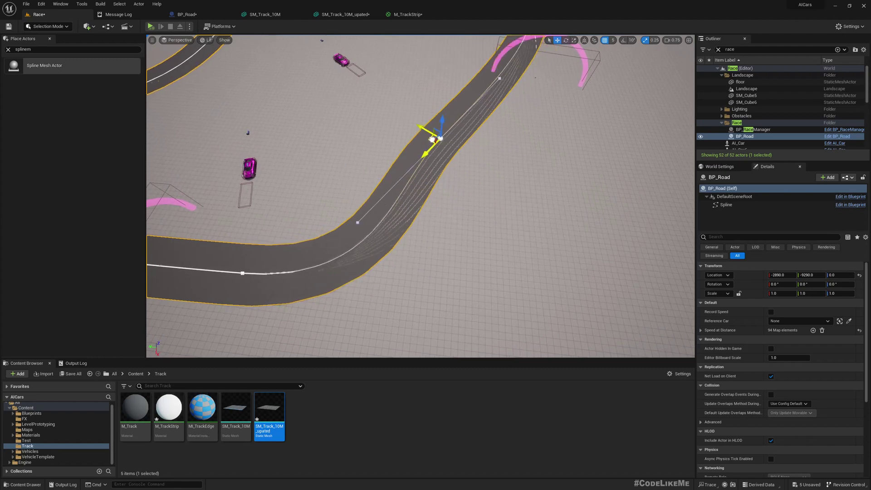
# Step: Pull the adjacent BP_Road spline point nearer the start inward and reposition its neighbour to reshape the outer bend
pyautogui.moveTo(431, 137); pyautogui.dragTo(428, 104, button='right')
pyautogui.moveTo(466, 245); pyautogui.dragTo(465, 245, button='right')
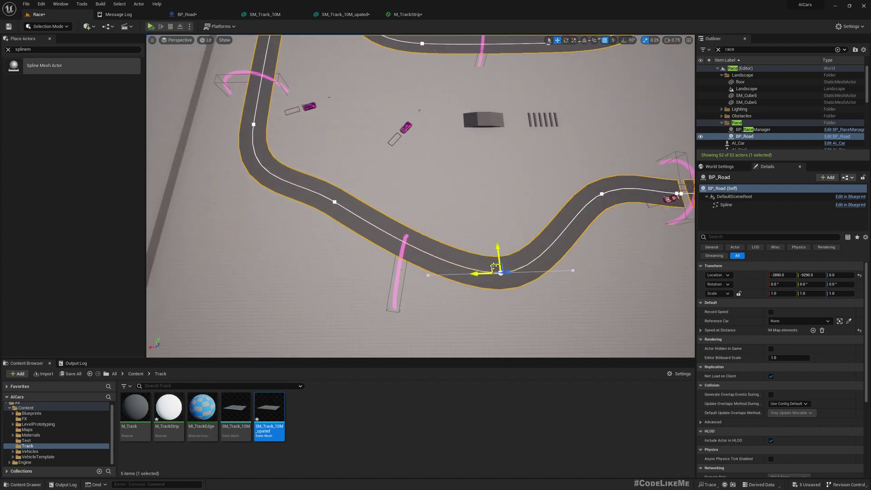
pyautogui.moveTo(493, 266); pyautogui.dragTo(472, 192)
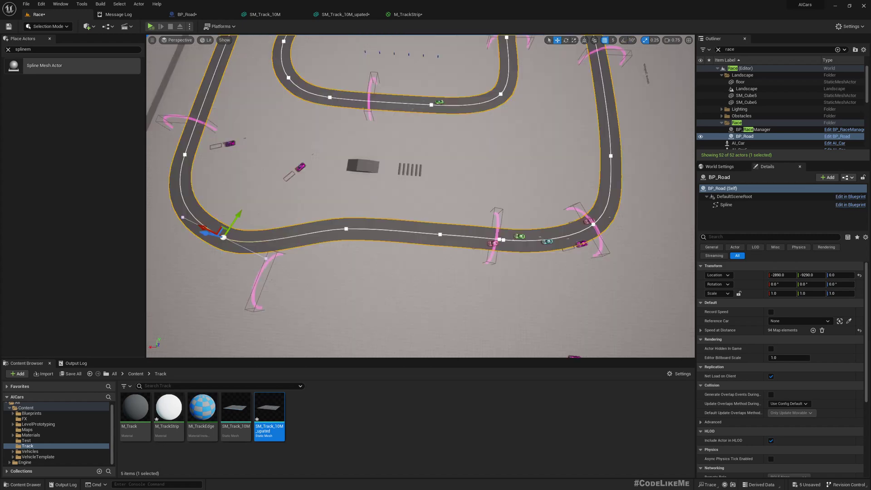
# Step: Reposition the BP_Road spline point at the far end of the straight beside the boundary wall to curve that section
pyautogui.moveTo(420, 196); pyautogui.dragTo(421, 196, button='right')
pyautogui.moveTo(325, 148); pyautogui.dragTo(325, 148, button='right')
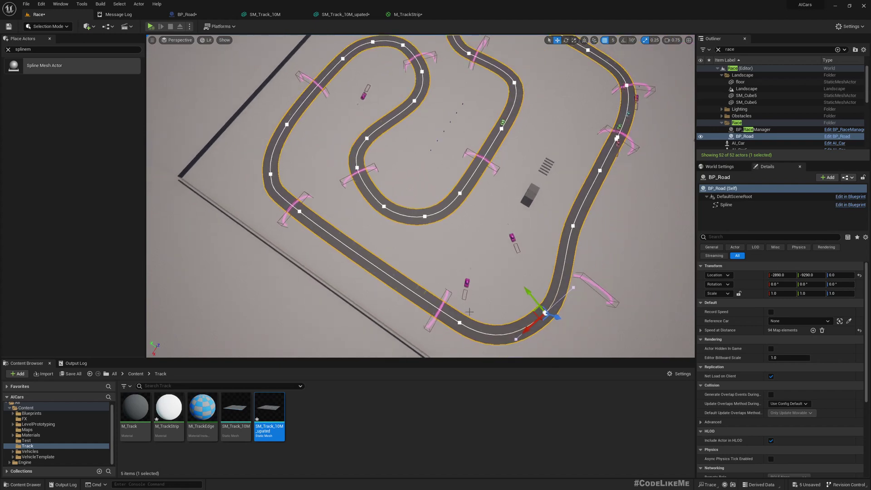
pyautogui.moveTo(500, 309); pyautogui.dragTo(495, 302, button='right')
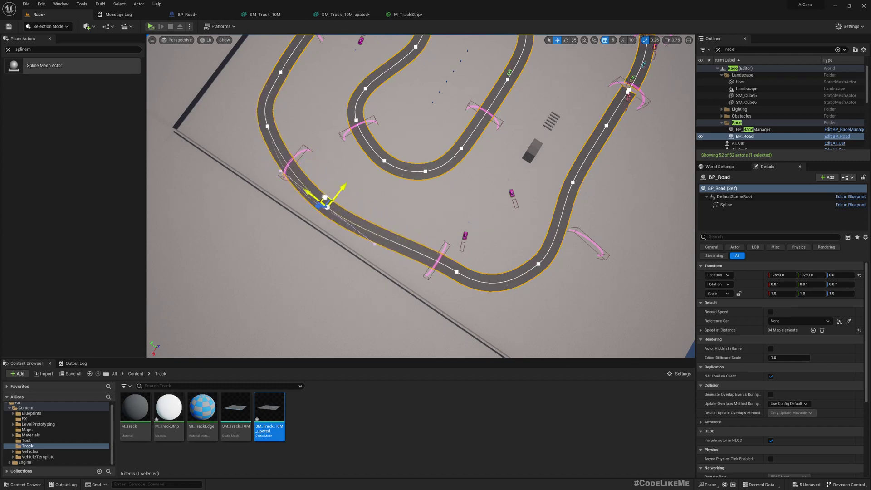
# Step: Move the spline point between the outer bend and the start arch inward, toward the ramp and speed bumps
pyautogui.moveTo(326, 197); pyautogui.dragTo(323, 183, button='right')
pyautogui.press('d')
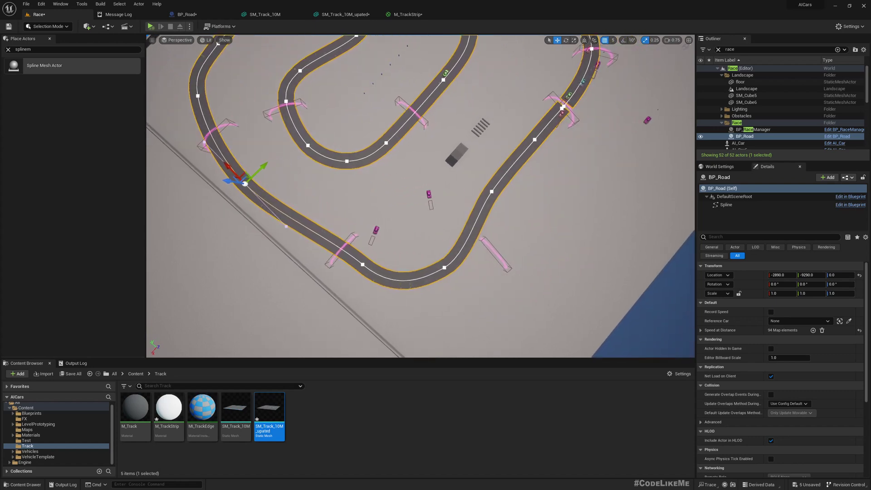
pyautogui.press('w')
pyautogui.moveTo(448, 138); pyautogui.dragTo(277, 136, button='right')
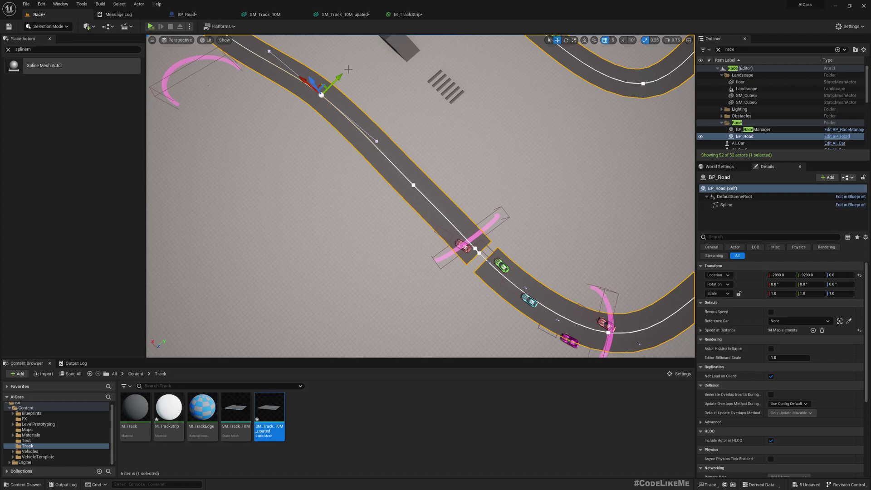
pyautogui.moveTo(351, 90); pyautogui.dragTo(359, 71)
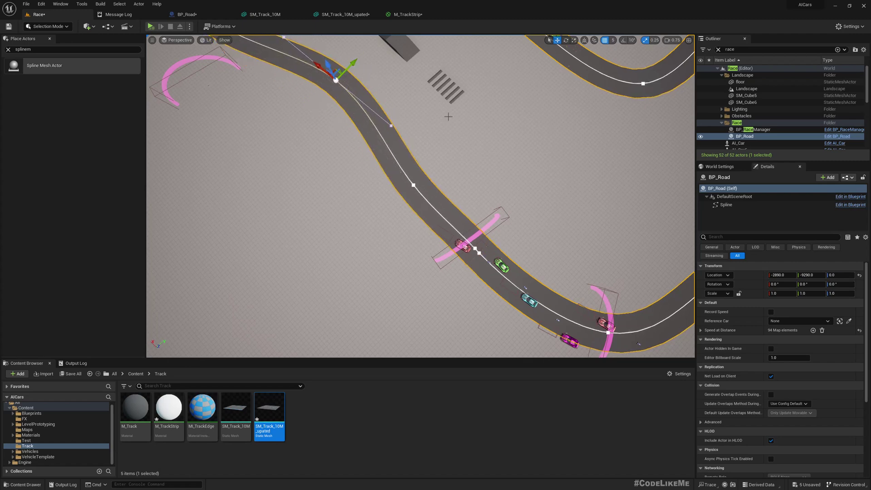
# Step: Clear the old checkpoints of BP_RaceManager and place new ones along the reshaped road
pyautogui.moveTo(452, 279); pyautogui.dragTo(503, 200, button='right')
pyautogui.press('s')
pyautogui.moveTo(424, 242); pyautogui.dragTo(333, 230, button='right')
pyautogui.press('s')
pyautogui.click(756, 130)
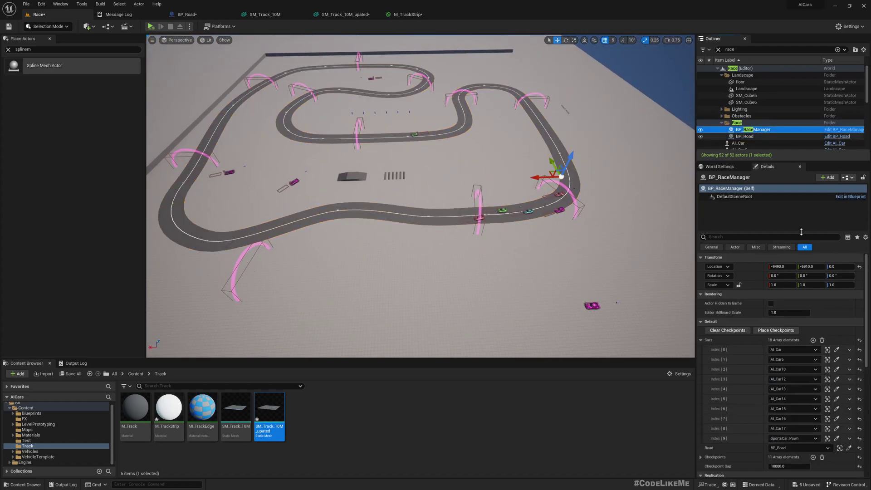
pyautogui.click(727, 331)
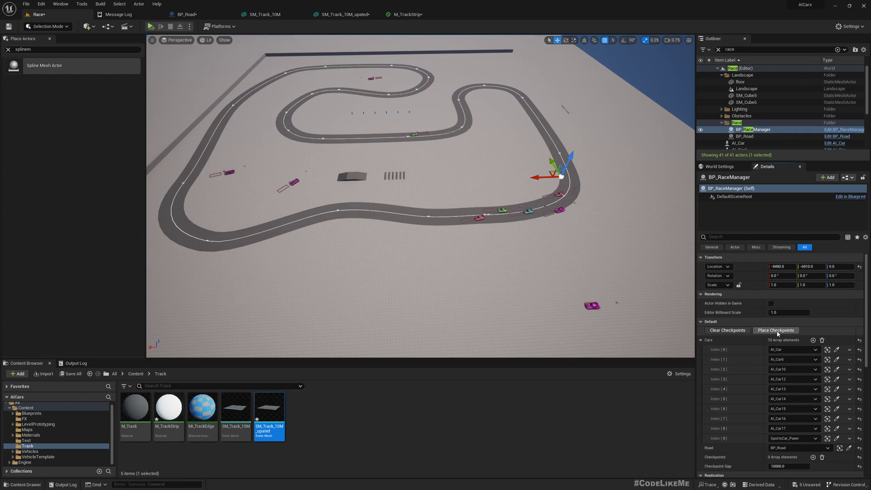
# Step: Start simulating the race on the new layout and show the viewport full screen
pyautogui.press('a')
pyautogui.moveTo(480, 253)
pyautogui.mouseDown(button='right')
pyautogui.moveTo(489, 261)
pyautogui.moveTo(500, 255)
pyautogui.moveTo(472, 234)
pyautogui.moveTo(472, 243)
pyautogui.mouseUp(button='right')
pyautogui.click(472, 248)
pyautogui.press('w')
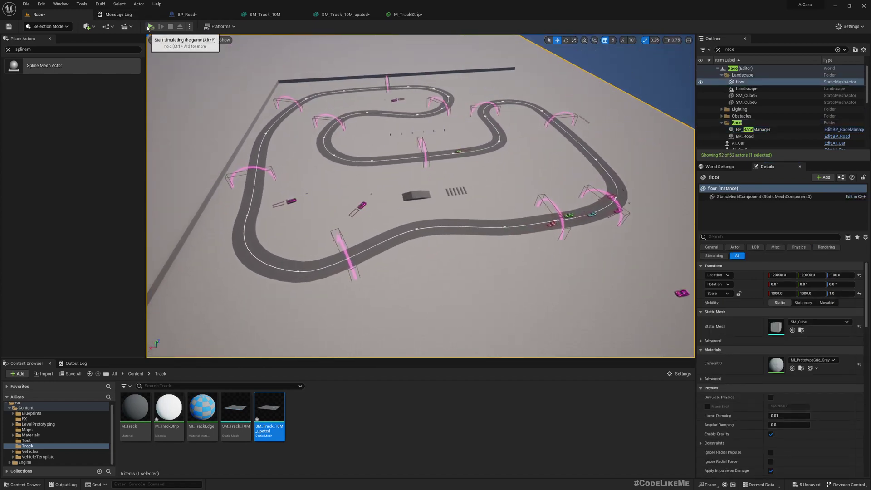
pyautogui.hotkey('alt', 'p')
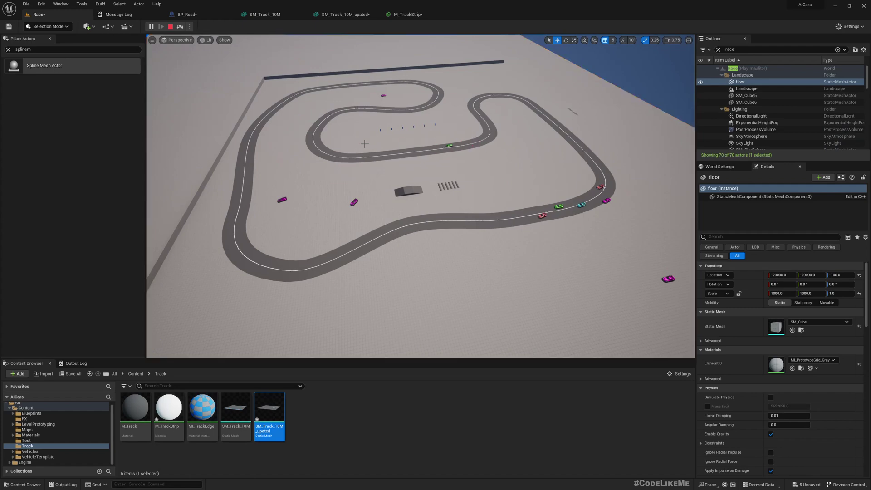
pyautogui.press('F11')
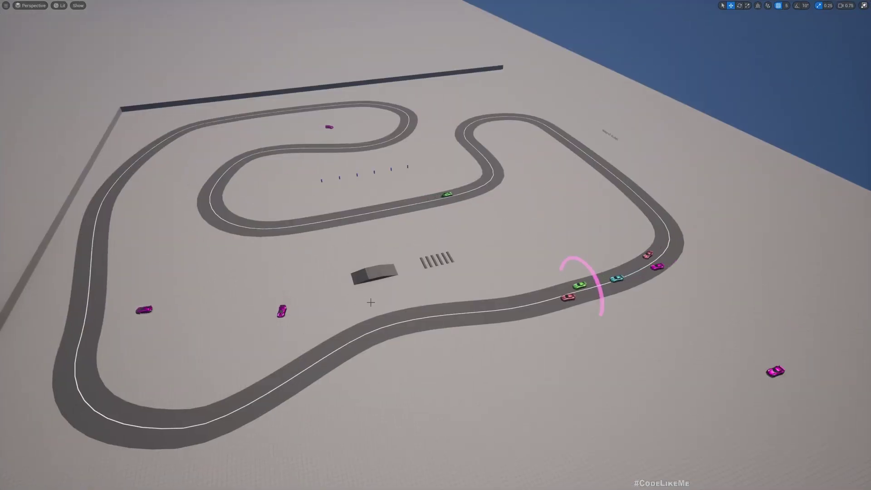
# Step: Follow the AI cars around the reshaped track to examine how they handle the new bends
pyautogui.press('w')
pyautogui.moveTo(372, 302); pyautogui.dragTo(295, 323, button='right')
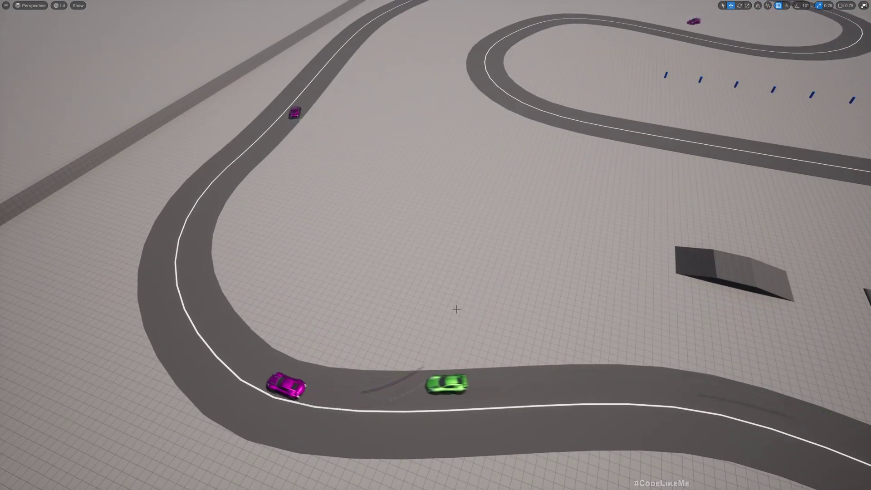
pyautogui.moveTo(456, 309)
pyautogui.mouseDown(button='right')
pyautogui.moveTo(535, 320)
pyautogui.moveTo(531, 295)
pyautogui.moveTo(460, 304)
pyautogui.moveTo(567, 336)
pyautogui.moveTo(594, 362)
pyautogui.moveTo(574, 341)
pyautogui.moveTo(444, 300)
pyautogui.mouseUp(button='right')
pyautogui.press('e')
pyautogui.press('a')
pyautogui.press('s')
pyautogui.press('w')
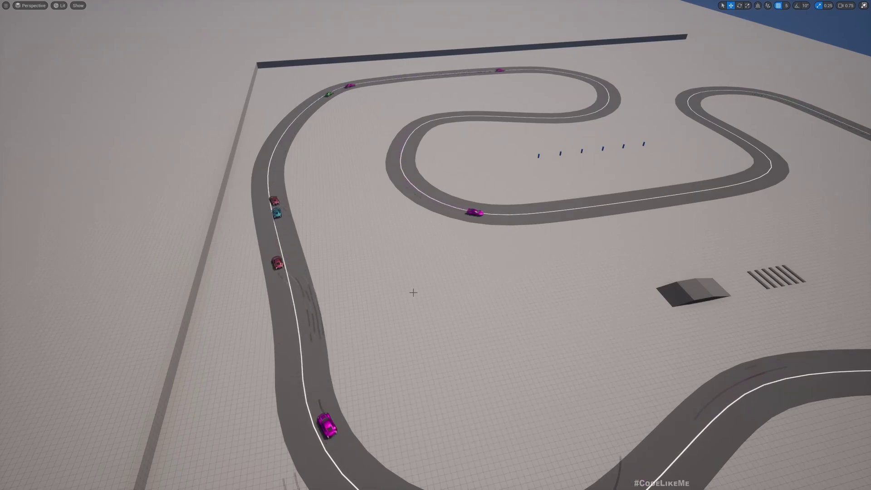
pyautogui.moveTo(413, 292); pyautogui.dragTo(407, 288, button='right')
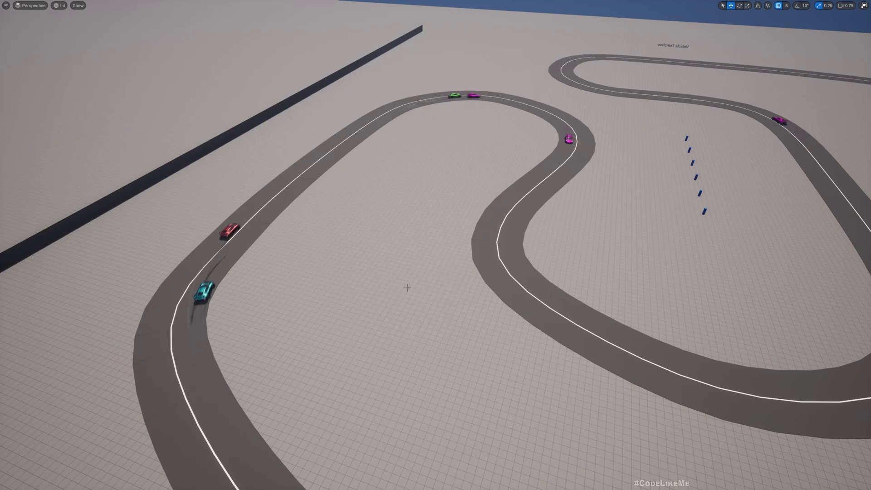
pyautogui.moveTo(461, 236); pyautogui.dragTo(442, 229, button='right')
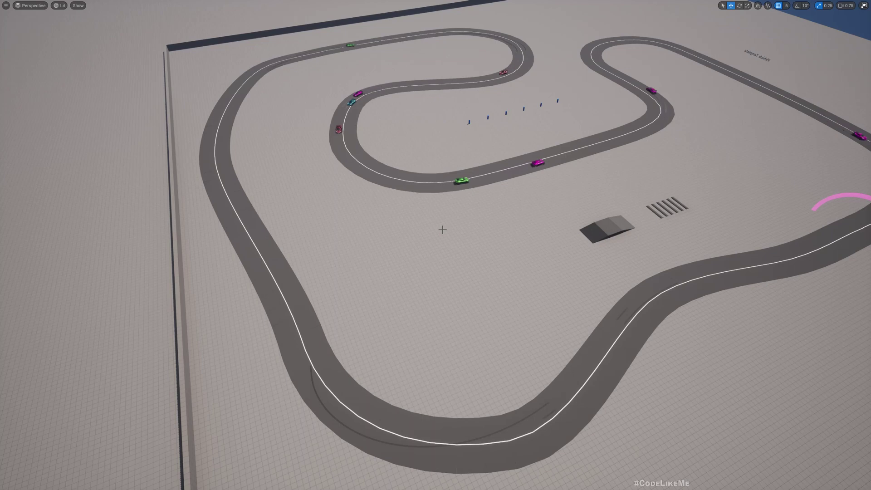
pyautogui.moveTo(555, 225); pyautogui.dragTo(558, 225, button='right')
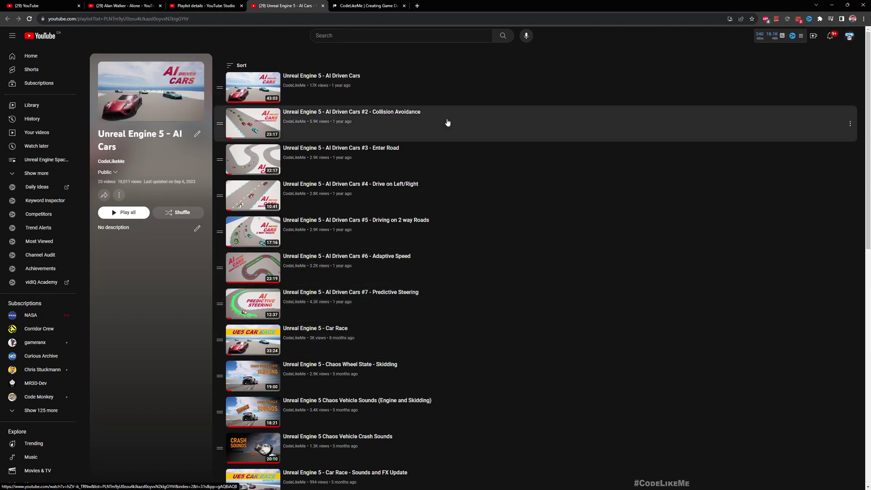
# Step: Switch to the browser and look through the "Unreal Engine 5 - AI Cars" YouTube playlist
pyautogui.scroll(-10, 437, 125)
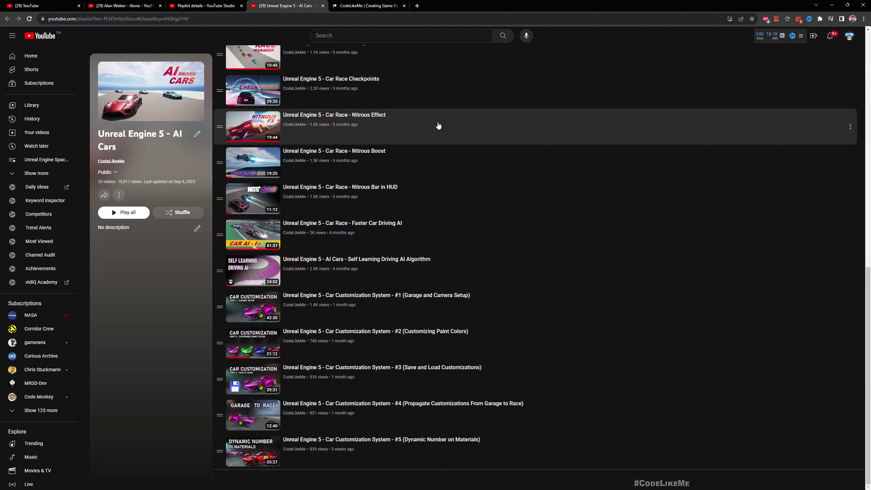
pyautogui.scroll(10, 425, 133)
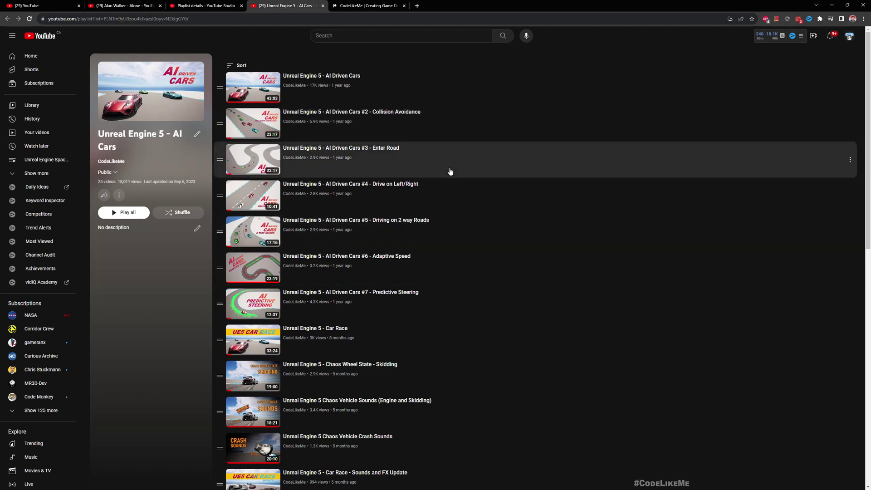
pyautogui.scroll(-2, 414, 132)
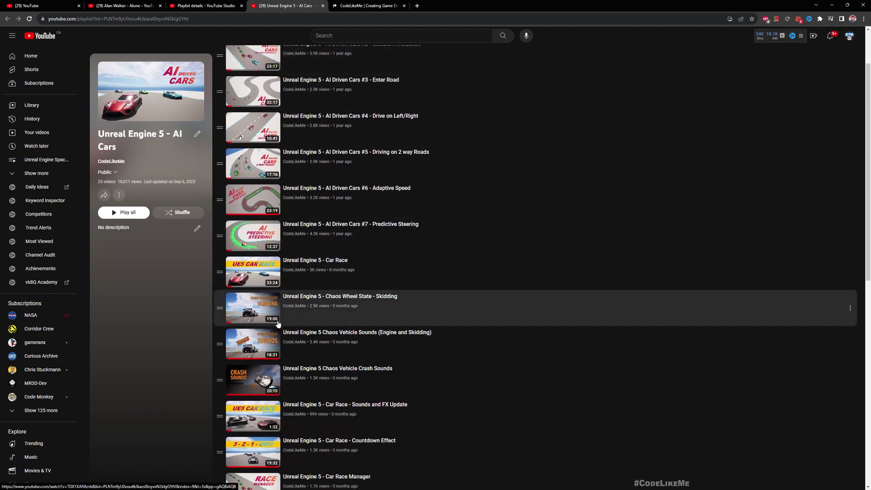
pyautogui.scroll(-4, 278, 326)
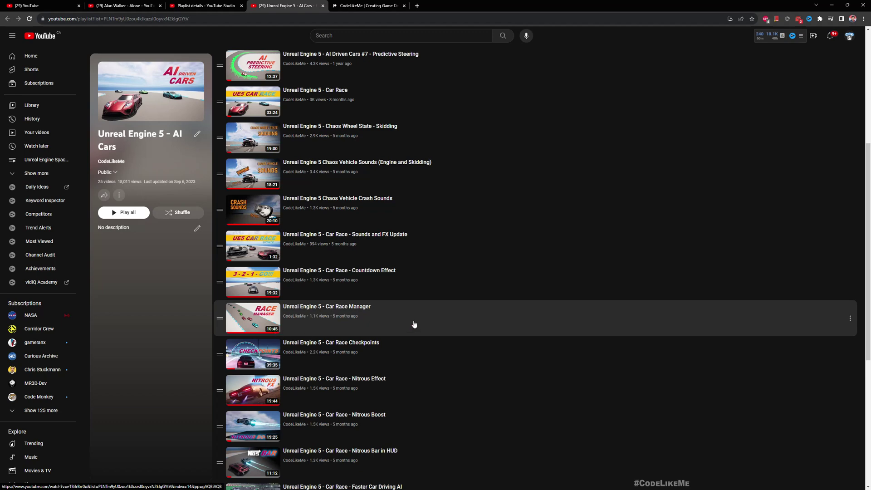
pyautogui.scroll(-3, 413, 324)
pyautogui.scroll(-3, 402, 243)
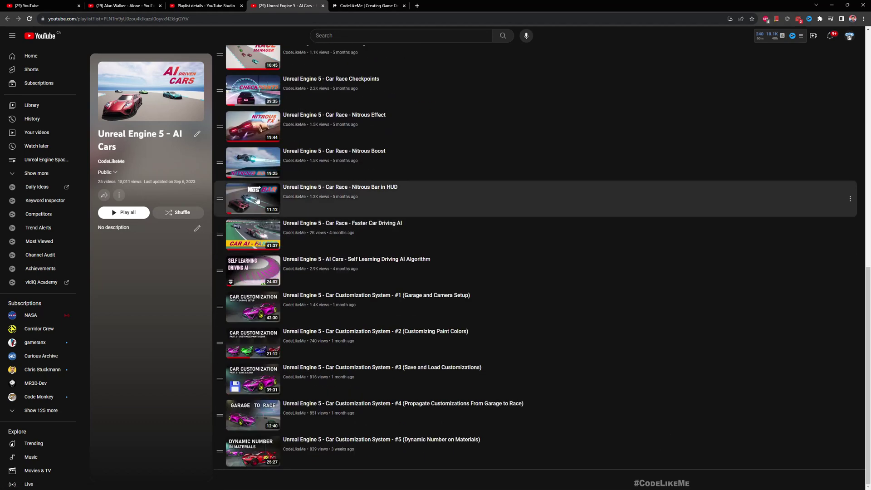
pyautogui.scroll(10, 463, 259)
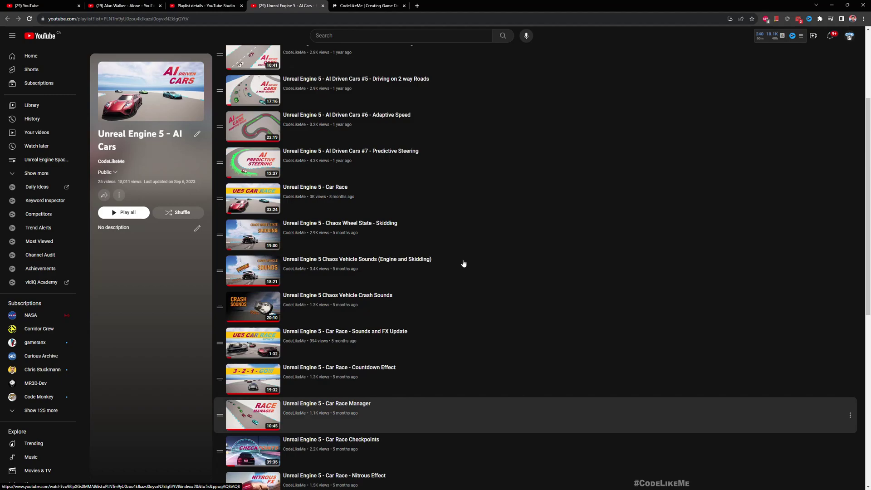
# Step: Open the CodeLikeMe Patreon page and browse its latest project posts
pyautogui.click(367, 6)
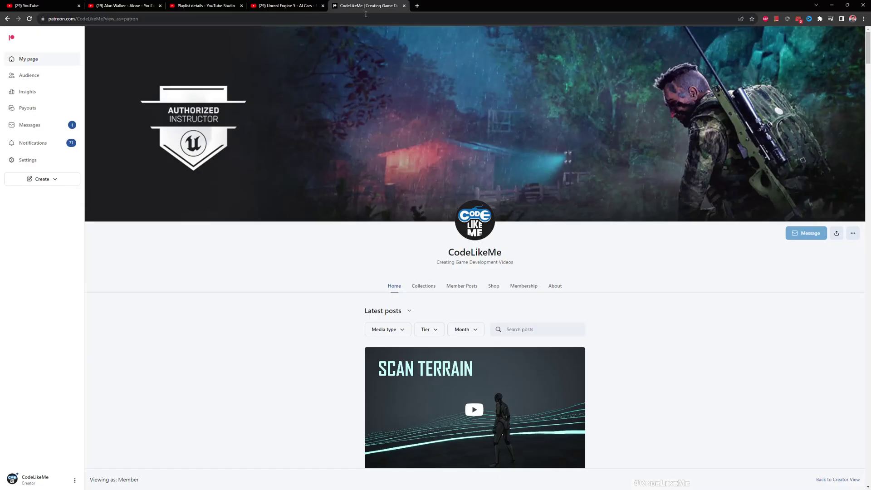
pyautogui.scroll(-8, 488, 247)
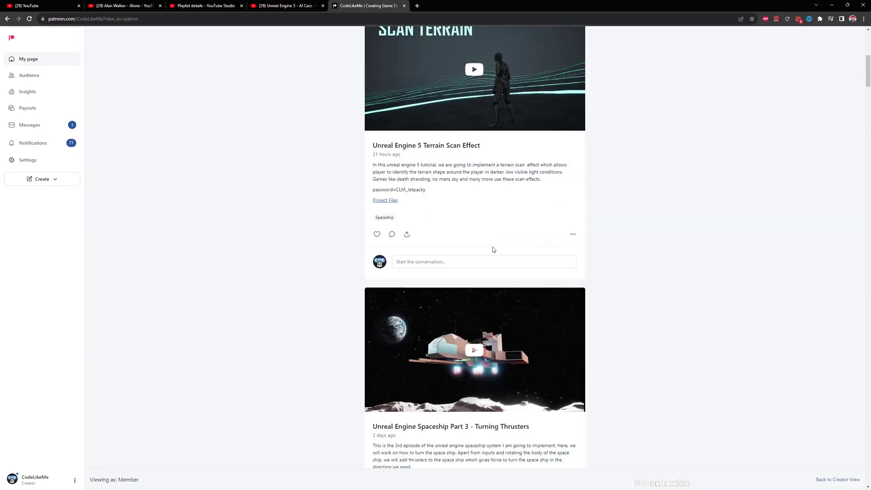
pyautogui.scroll(-10, 493, 249)
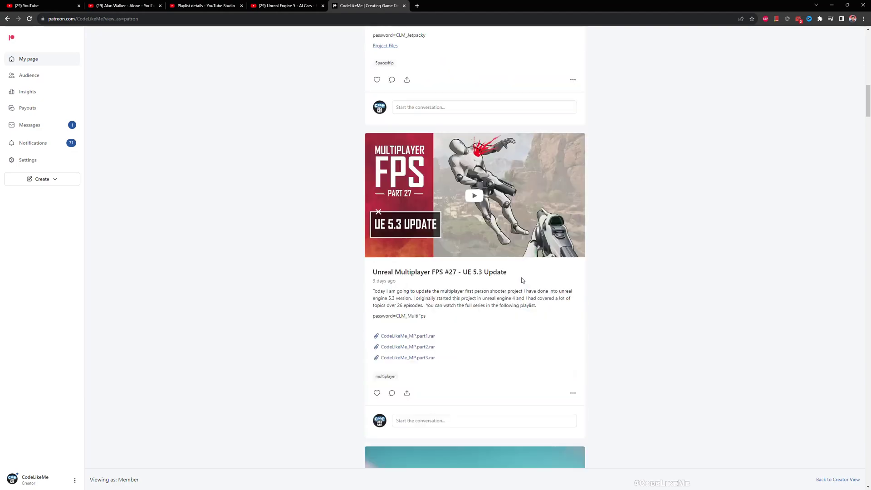
pyautogui.scroll(-18, 522, 279)
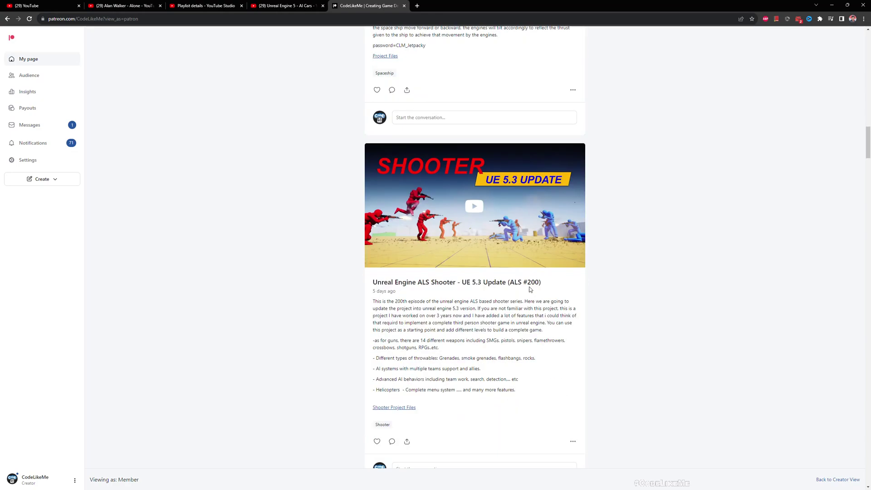
pyautogui.scroll(-9, 529, 289)
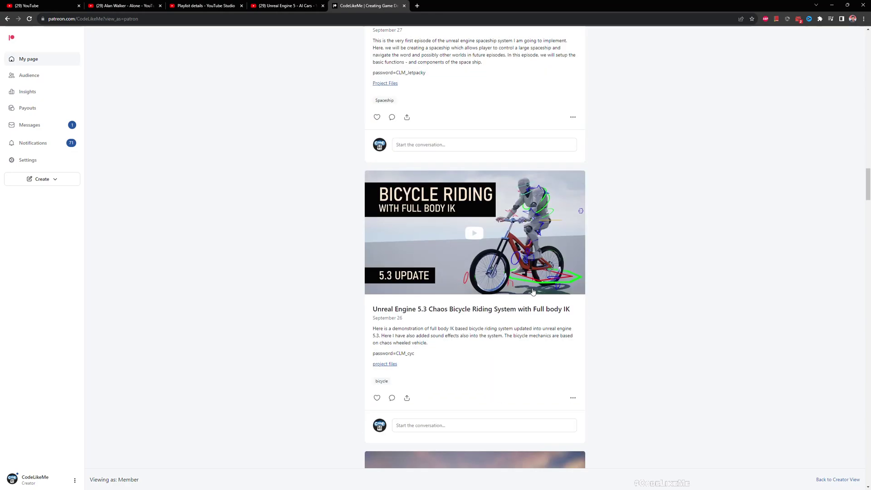
# Step: Browse further down the Patreon page through the older project posts and their attached project files
pyautogui.scroll(-9, 534, 293)
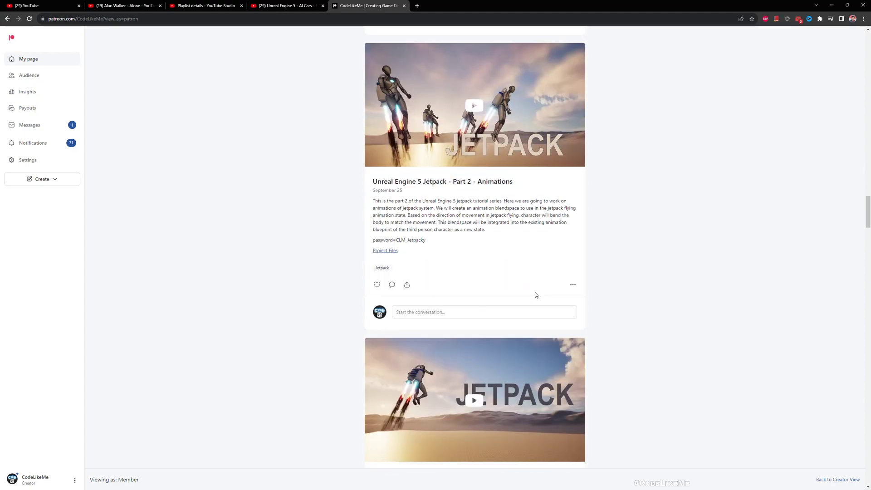
pyautogui.scroll(-18, 533, 292)
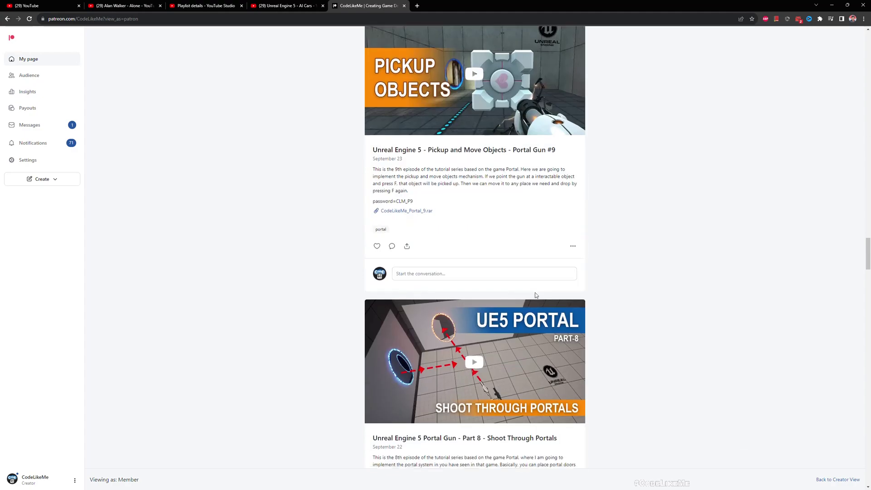
pyautogui.scroll(-8, 541, 299)
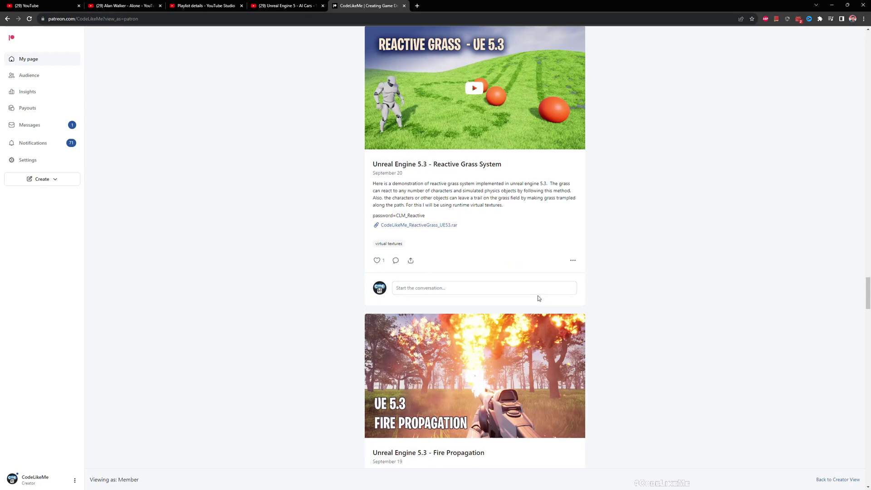
pyautogui.scroll(-15, 535, 297)
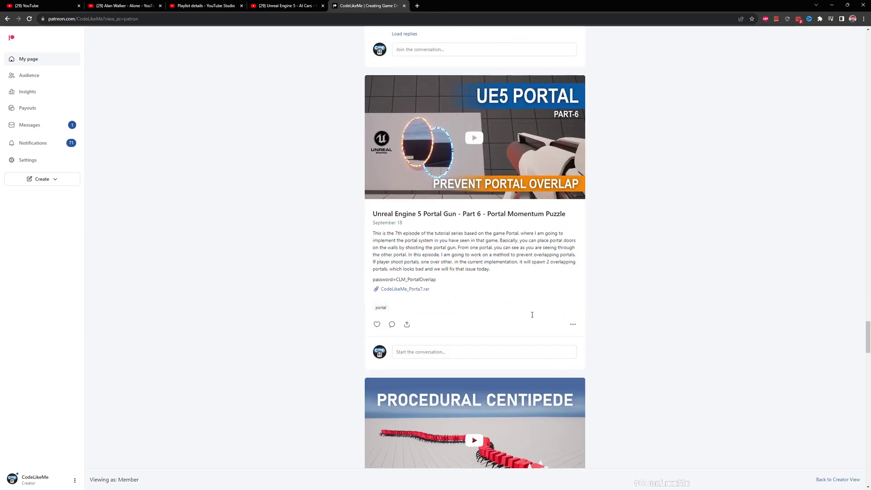
pyautogui.scroll(-7, 531, 320)
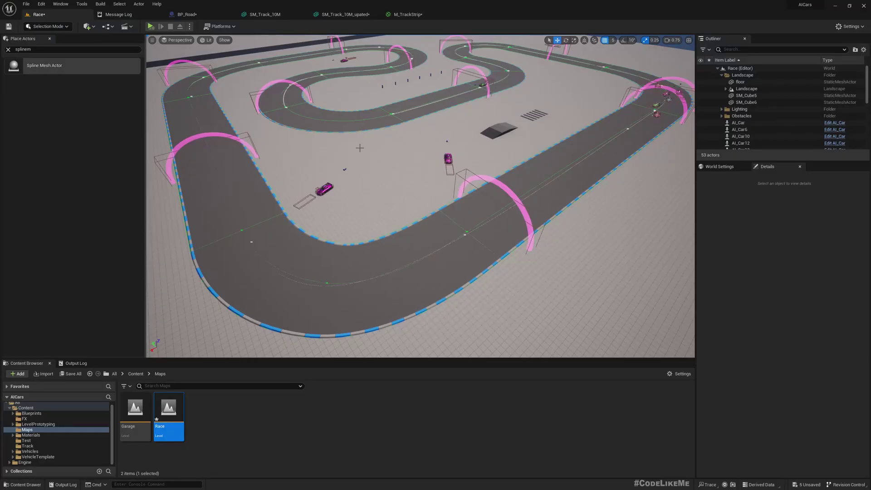
# Step: Switch back to the Unreal Editor and select the LandscapeSplineActor road surface to examine it along the whole track
pyautogui.scroll(-6, 359, 149)
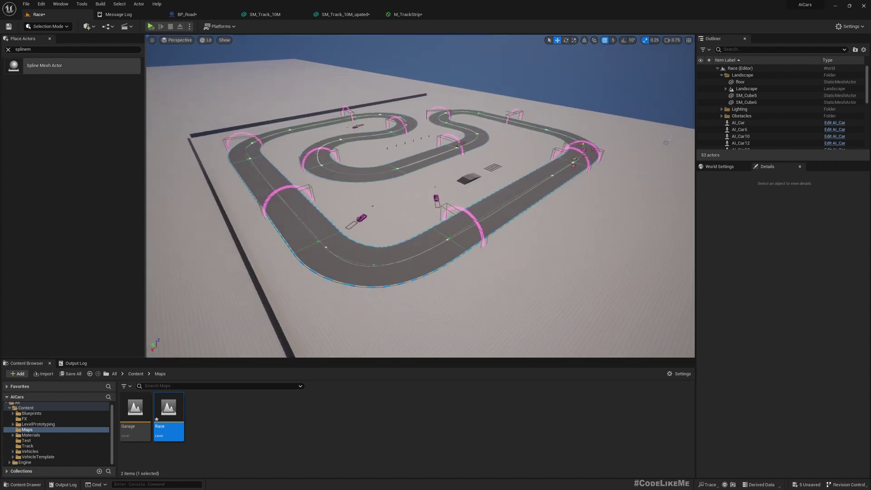
pyautogui.press('w')
pyautogui.moveTo(398, 164); pyautogui.dragTo(403, 184, button='right')
pyautogui.press('w')
pyautogui.moveTo(408, 150); pyautogui.dragTo(403, 167, button='right')
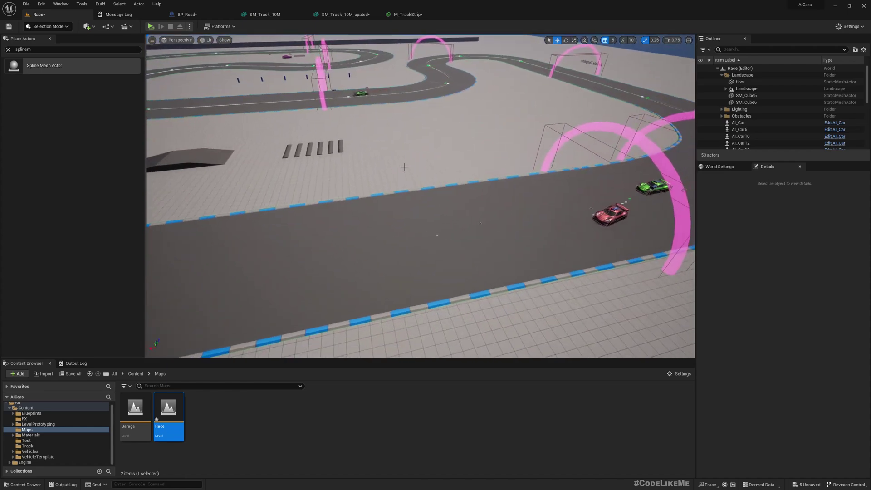
pyautogui.click(428, 244)
pyautogui.press('f')
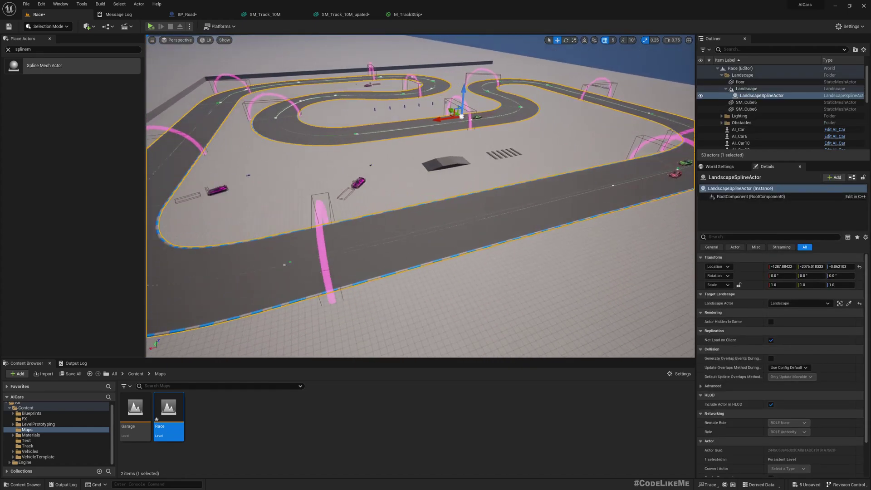
pyautogui.press('a')
pyautogui.moveTo(426, 243); pyautogui.dragTo(391, 222, button='right')
pyautogui.press('w')
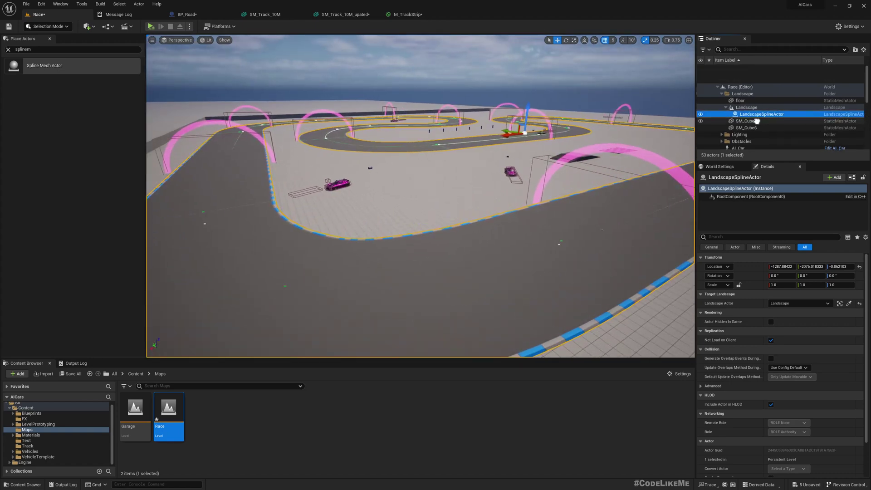
# Step: Find the BP_Road actor in the Race level, select it and inspect its spline along the track
pyautogui.click(499, 168)
pyautogui.moveTo(499, 168); pyautogui.dragTo(544, 172, button='right')
pyautogui.scroll(-6, 774, 131)
pyautogui.scroll(-4, 772, 129)
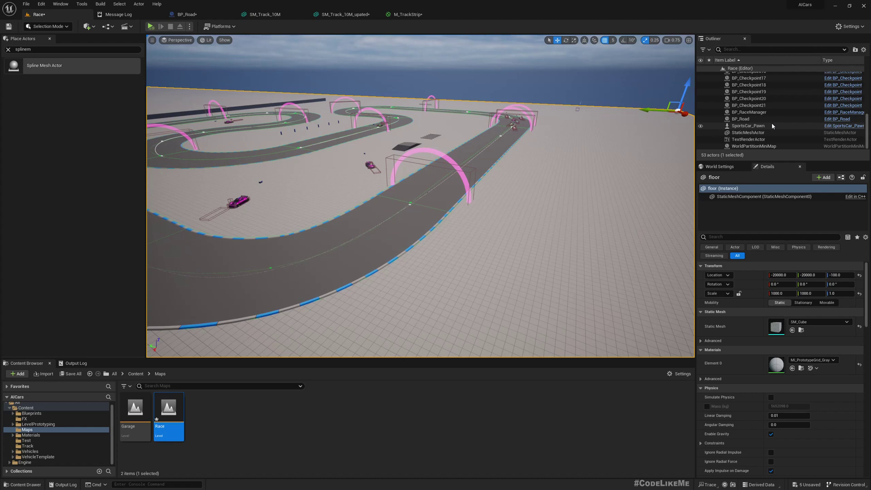
pyautogui.click(742, 119)
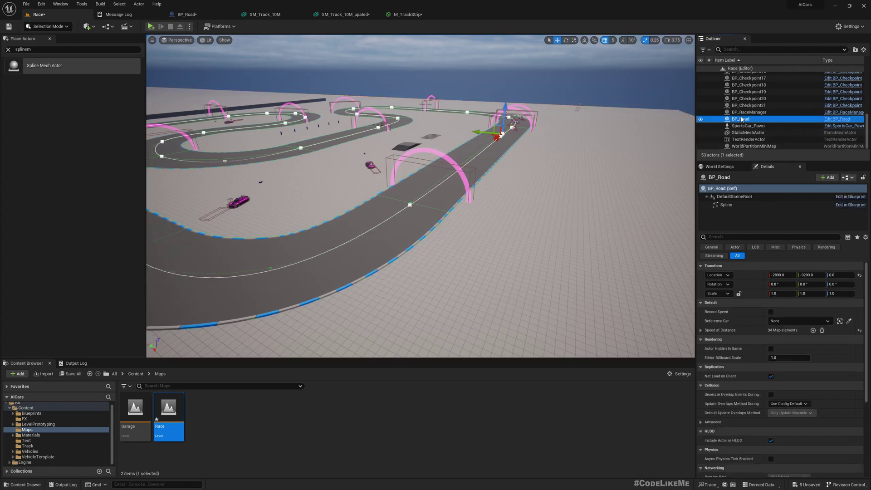
pyautogui.press('f')
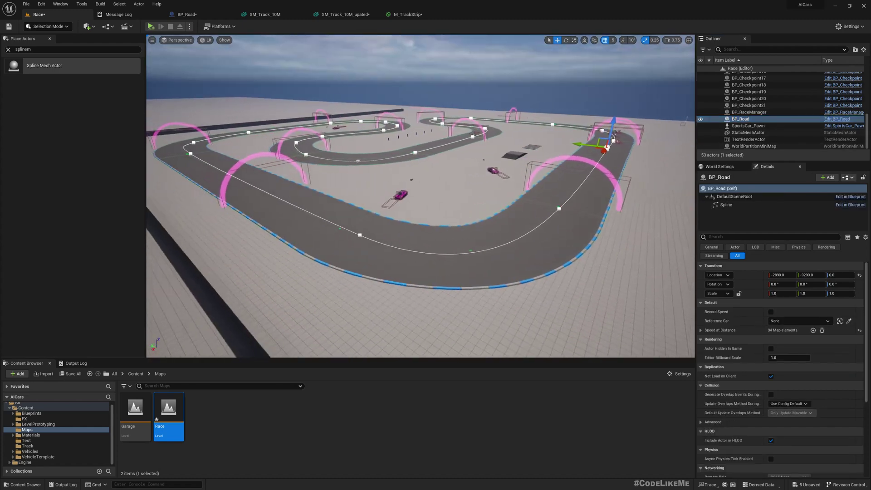
# Step: Try moving the BP_Road spline point at the large bend away from the landscape track, and undo the move
pyautogui.click(365, 234)
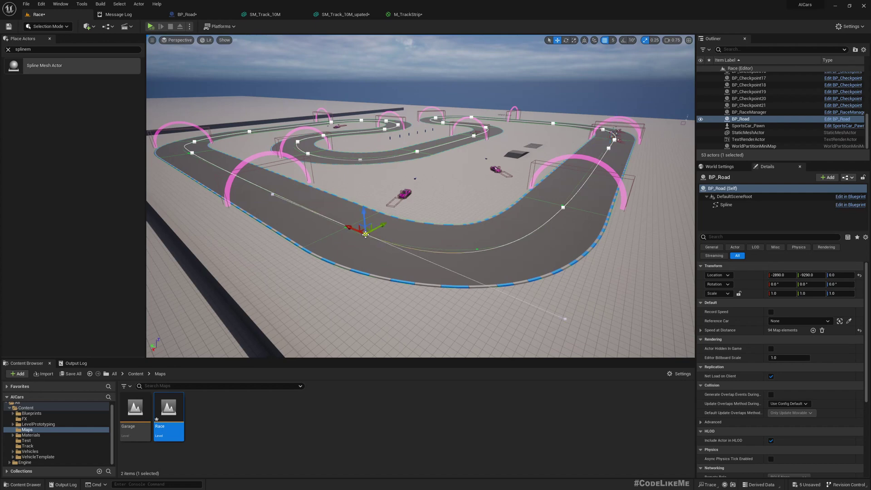
pyautogui.moveTo(368, 211); pyautogui.dragTo(368, 144)
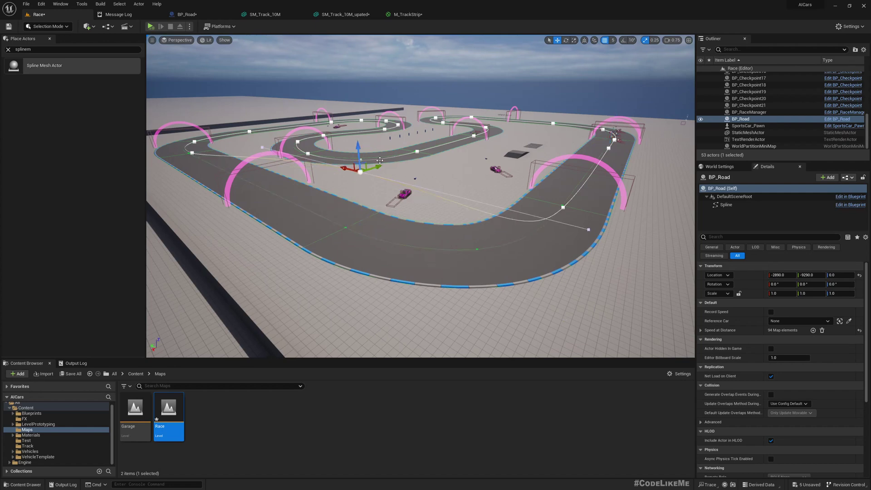
pyautogui.hotkey('ctrl', 'z')
pyautogui.press('f')
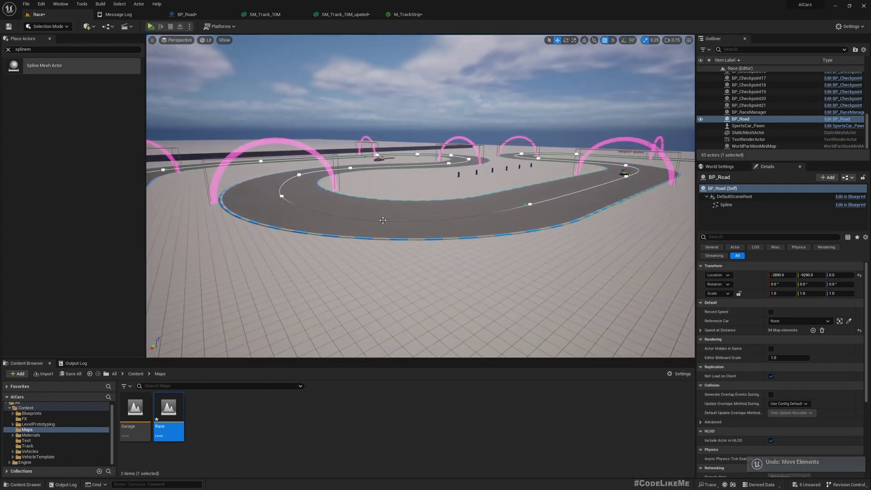
pyautogui.moveTo(381, 201); pyautogui.dragTo(380, 196)
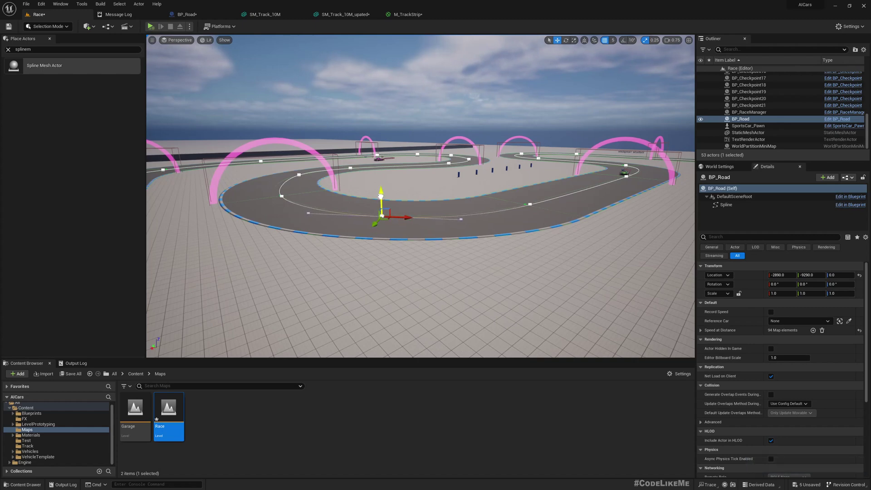
pyautogui.press('s')
pyautogui.moveTo(423, 239); pyautogui.dragTo(423, 238, button='right')
pyautogui.press('w')
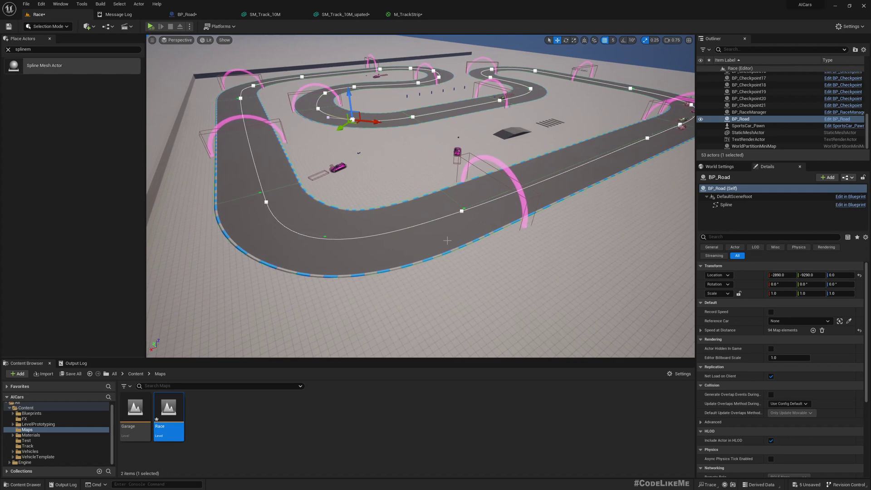
# Step: Delete the LandscapeSplineActor that forms the road surface, leaving the BP_Road spline in the level
pyautogui.click(445, 239)
pyautogui.click(754, 95)
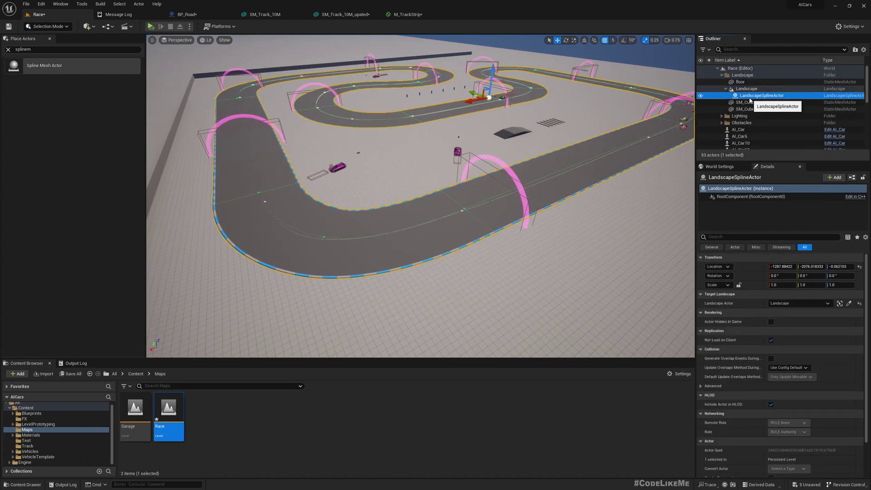
pyautogui.press('Delete')
pyautogui.press('a')
pyautogui.moveTo(590, 150); pyautogui.dragTo(626, 164, button='right')
pyautogui.press('w')
pyautogui.moveTo(476, 211)
pyautogui.mouseDown(button='right')
pyautogui.moveTo(499, 204)
pyautogui.moveTo(463, 208)
pyautogui.mouseUp(button='right')
pyautogui.press('w')
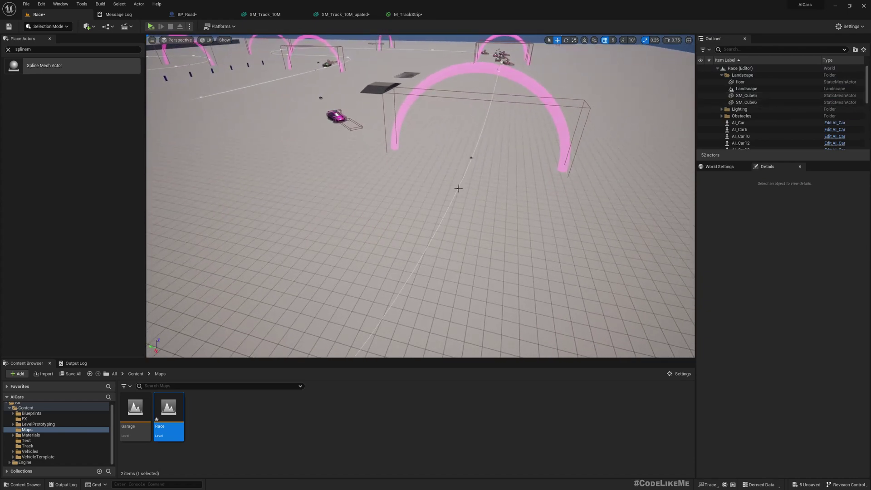
# Step: Group BP_RaceManager and BP_Road in an outliner folder named Race
pyautogui.scroll(-4, 776, 127)
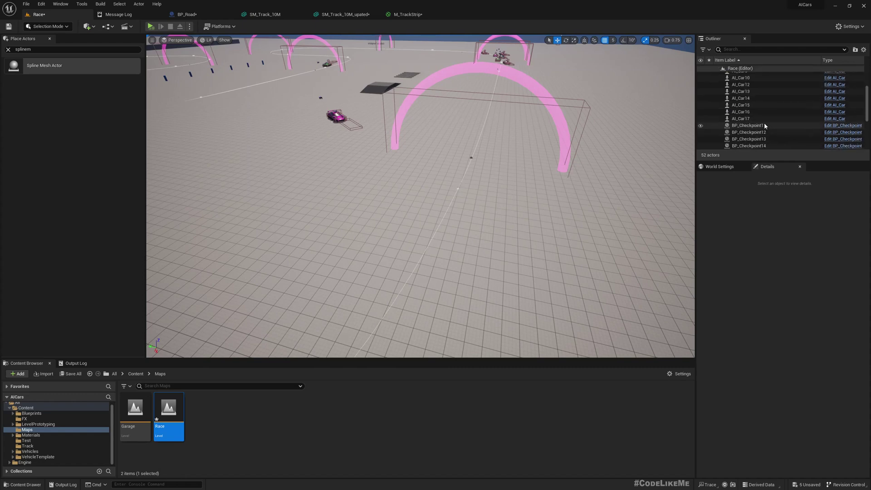
pyautogui.scroll(4, 778, 128)
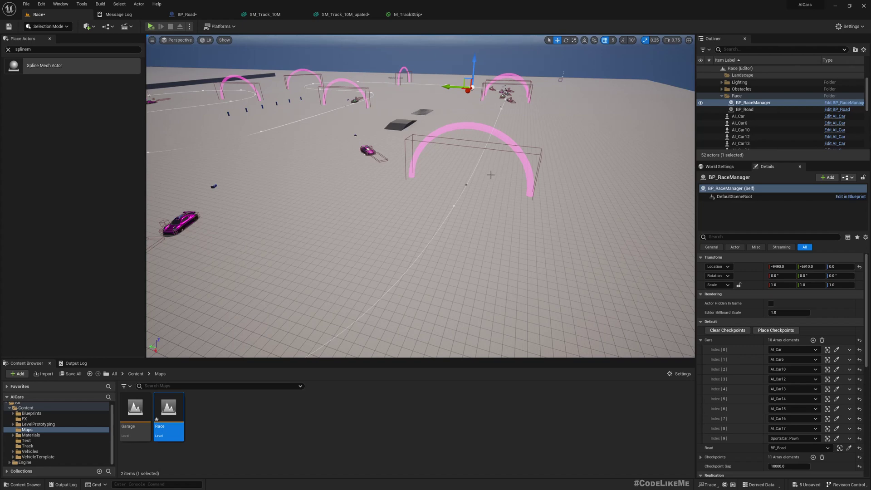
# Step: Select the BP_Road actor and open its blueprint at the Construction Script graph
pyautogui.moveTo(486, 193); pyautogui.dragTo(349, 202, button='right')
pyautogui.moveTo(472, 173); pyautogui.dragTo(400, 241, button='right')
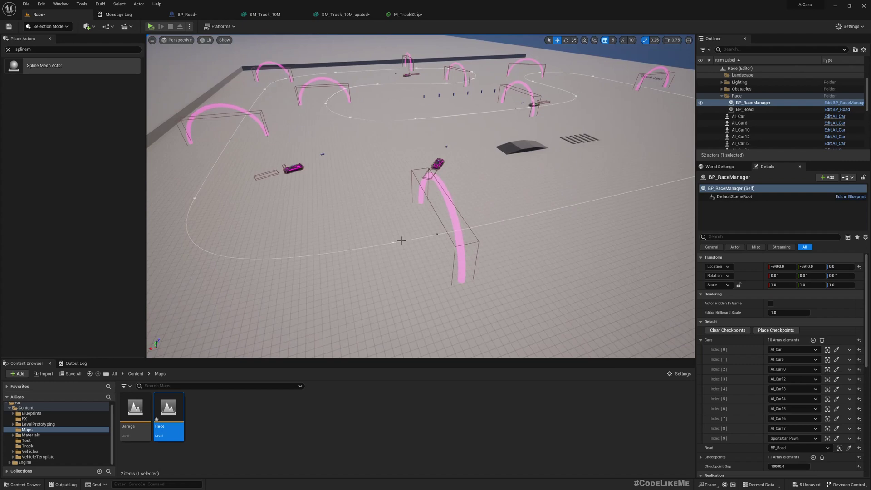
pyautogui.click(393, 243)
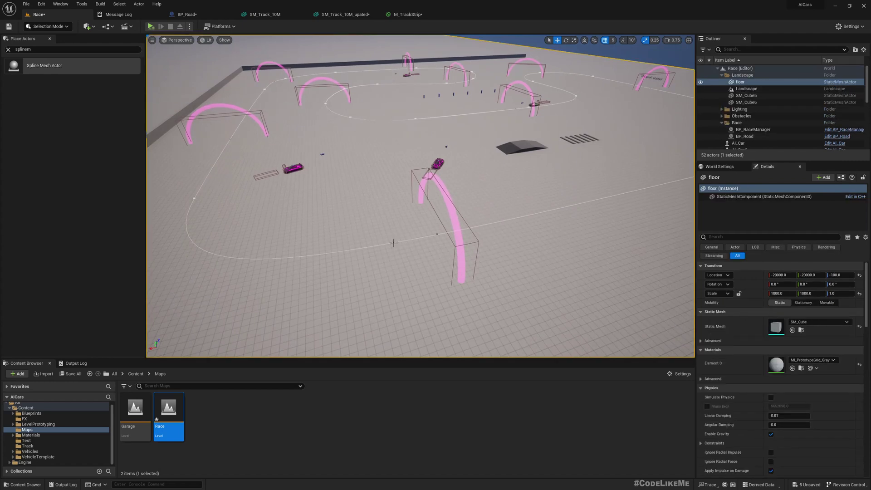
pyautogui.click(393, 242)
pyautogui.moveTo(393, 242); pyautogui.dragTo(447, 222, button='right')
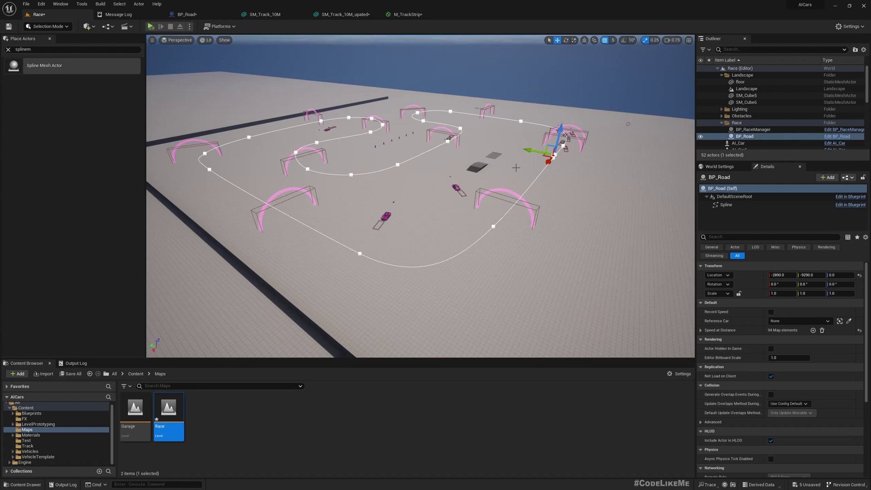
pyautogui.click(834, 136)
pyautogui.doubleClick(266, 51)
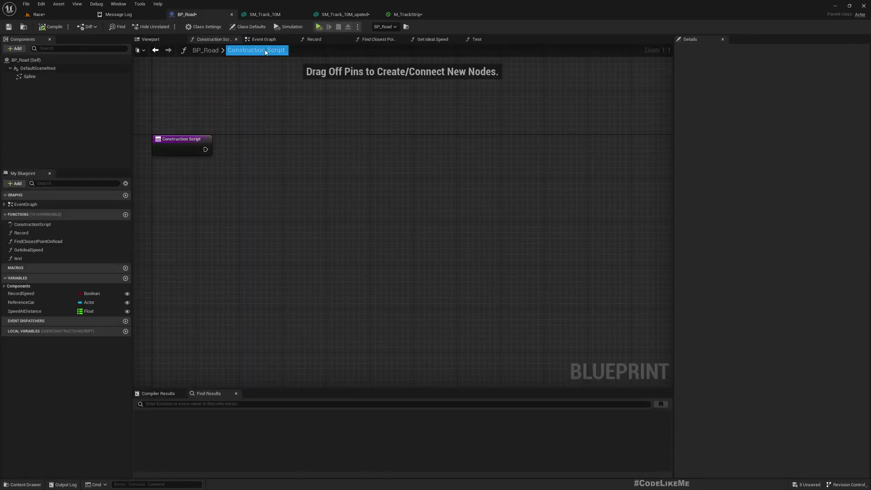
# Step: Return to the Race level and select the BP_Road spline points on both sides of the large bend to examine that segment
pyautogui.click(72, 18)
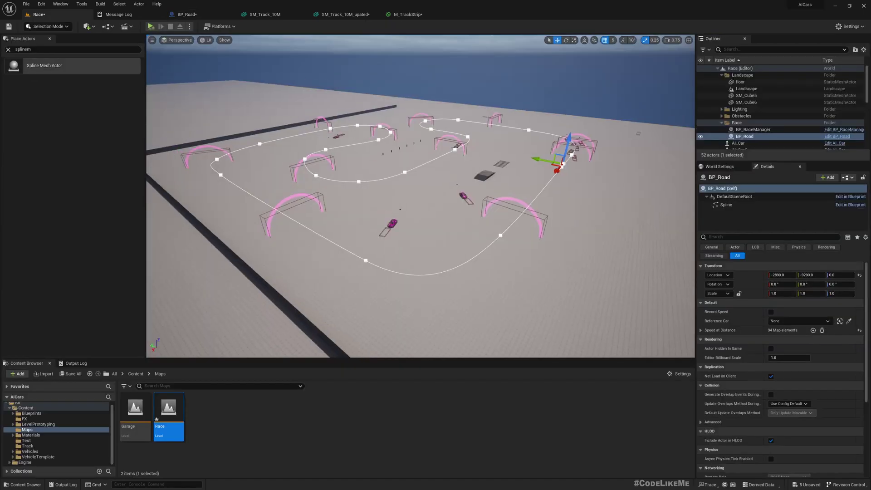
pyautogui.press('w')
pyautogui.moveTo(420, 196); pyautogui.dragTo(440, 211, button='right')
pyautogui.click(483, 235)
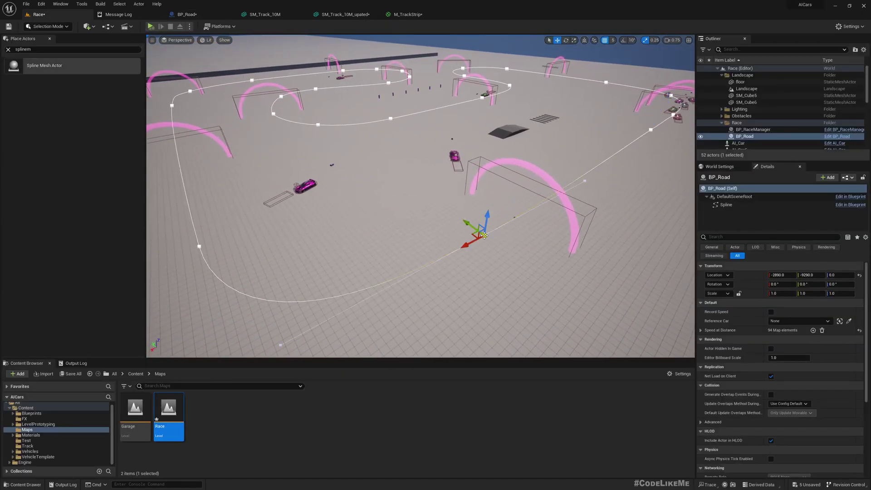
pyautogui.press('s')
pyautogui.moveTo(509, 260)
pyautogui.mouseDown(button='right')
pyautogui.moveTo(483, 250)
pyautogui.moveTo(509, 272)
pyautogui.moveTo(507, 262)
pyautogui.mouseUp(button='right')
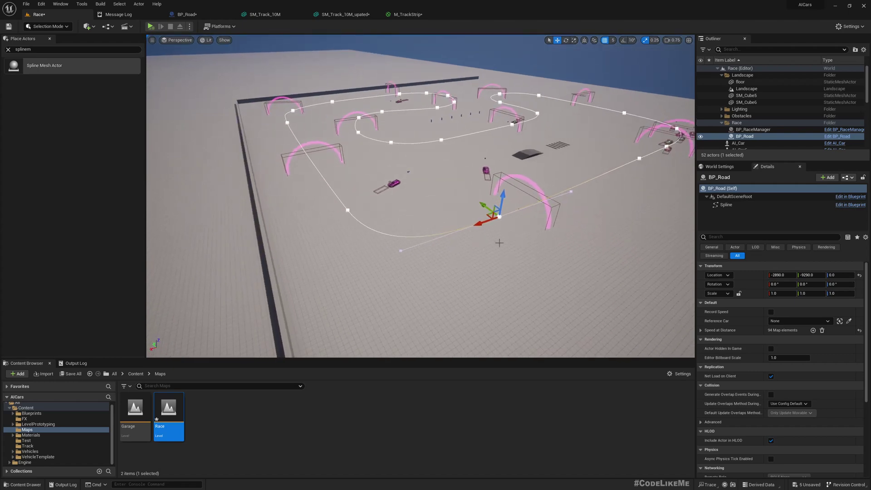
pyautogui.click(348, 210)
pyautogui.moveTo(348, 210); pyautogui.dragTo(321, 186)
pyautogui.moveTo(399, 195); pyautogui.dragTo(421, 225, button='right')
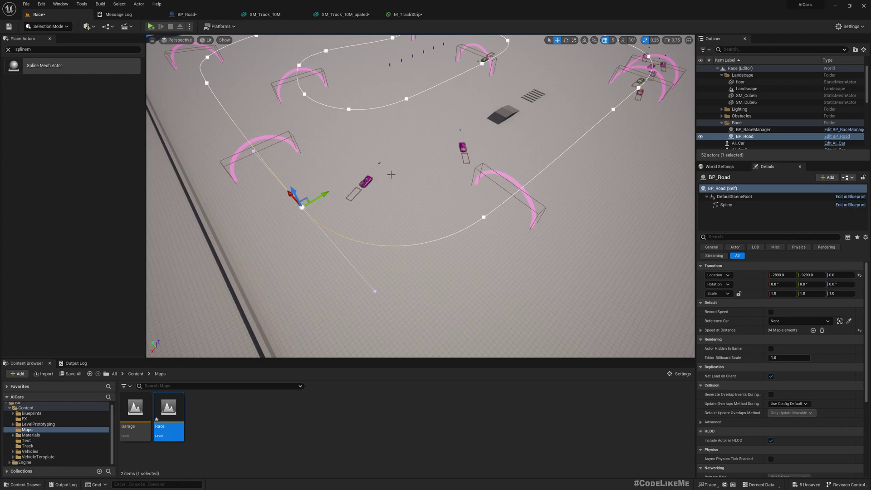
# Step: Open the SM_Track_10M static mesh and examine the track piece and its blue-and-white edges
pyautogui.click(190, 15)
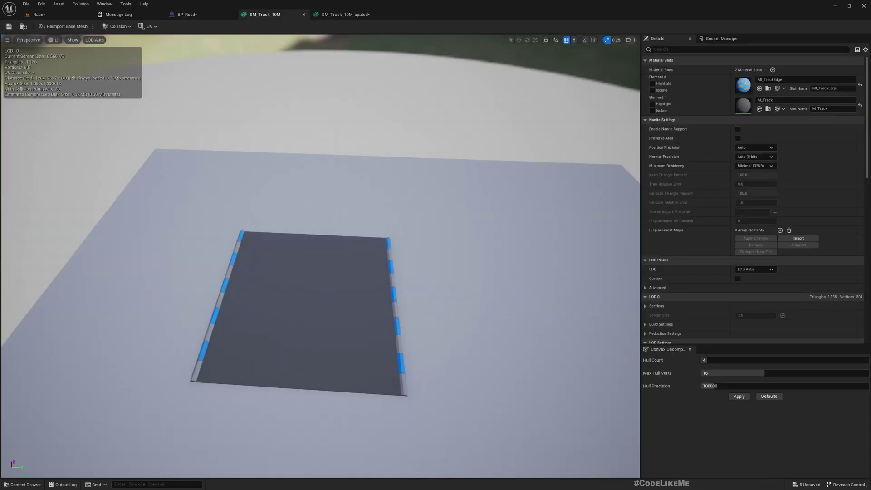
pyautogui.moveTo(323, 141); pyautogui.dragTo(205, 125, button='right')
pyautogui.moveTo(408, 133); pyautogui.dragTo(305, 258)
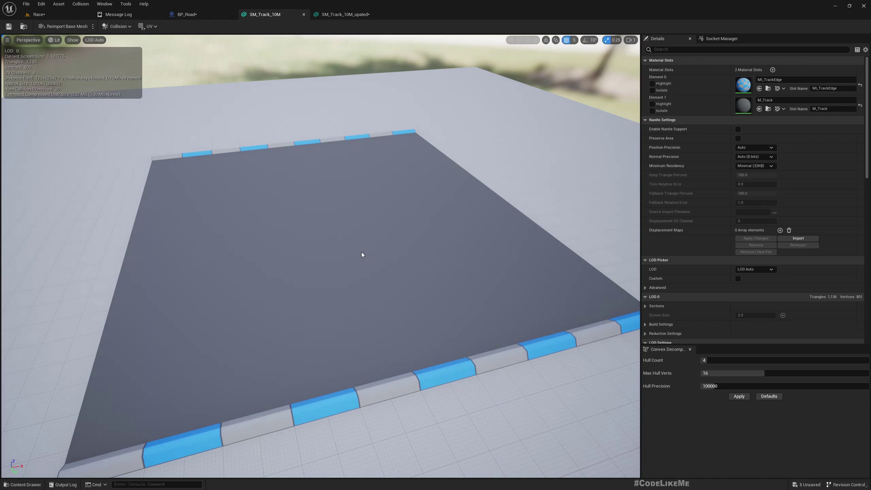
pyautogui.press('s')
pyautogui.moveTo(403, 212); pyautogui.dragTo(347, 204, button='right')
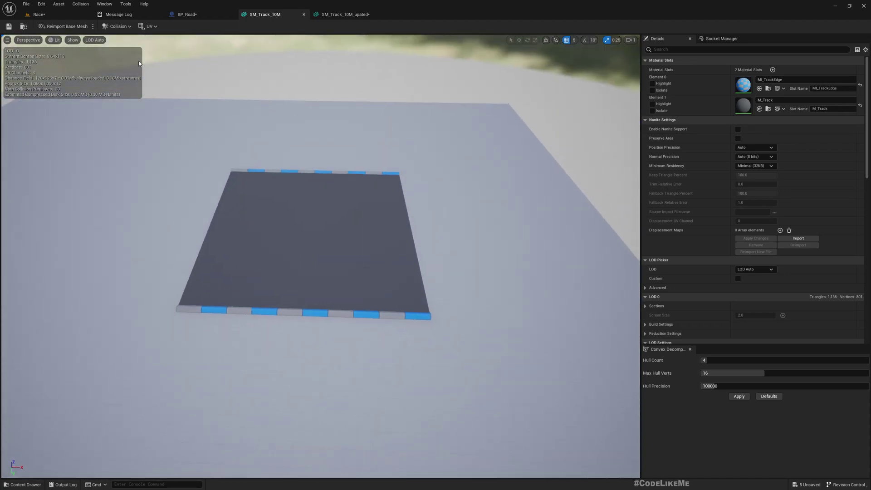
# Step: Display the pivot of the SM_Track_10M mesh and examine where it sits on the track piece
pyautogui.click(73, 40)
pyautogui.click(72, 114)
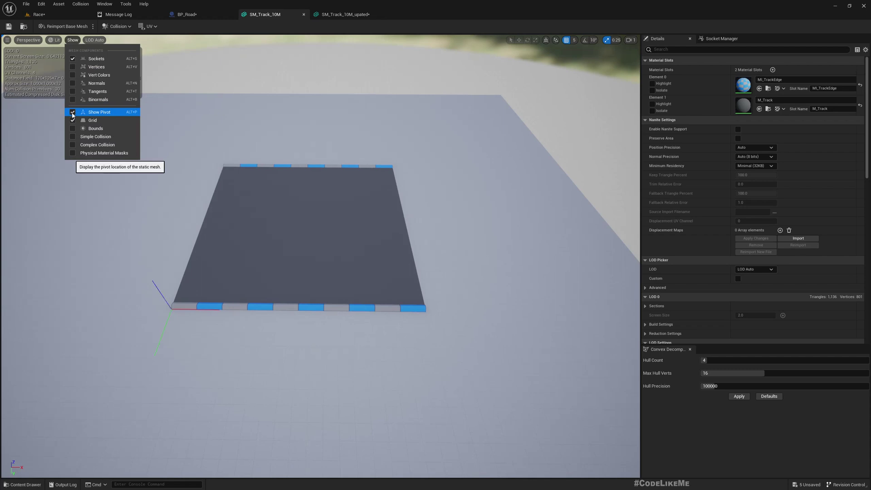
pyautogui.moveTo(208, 296); pyautogui.dragTo(367, 301, button='right')
pyautogui.moveTo(318, 290); pyautogui.dragTo(299, 221)
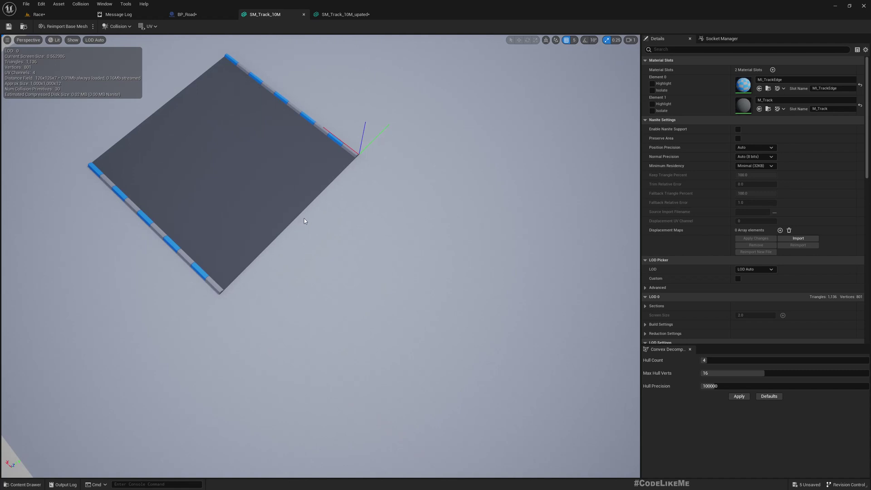
# Step: Display the pivot of the SM_Track_10M_upated mesh and examine its position relative to the white centre strip
pyautogui.click(343, 14)
pyautogui.moveTo(369, 199)
pyautogui.mouseDown()
pyautogui.moveTo(344, 214)
pyautogui.moveTo(370, 199)
pyautogui.mouseUp()
pyautogui.click(72, 39)
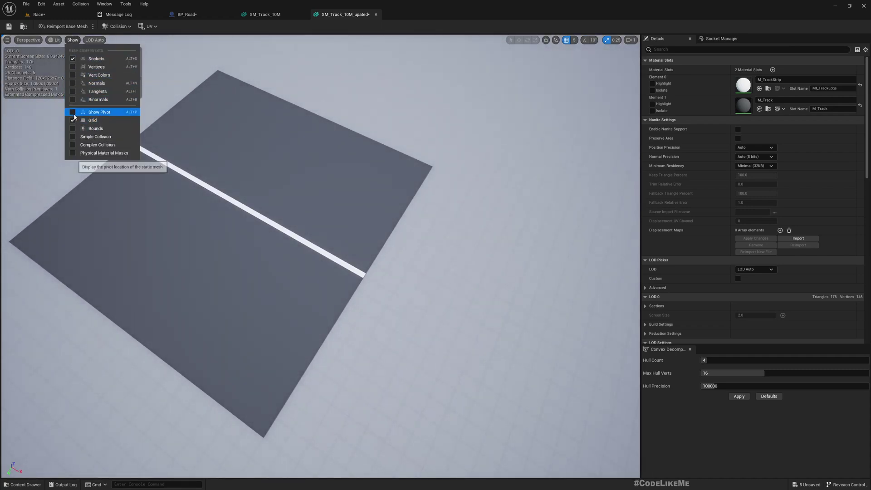
pyautogui.click(74, 113)
pyautogui.moveTo(419, 277); pyautogui.dragTo(390, 276, button='right')
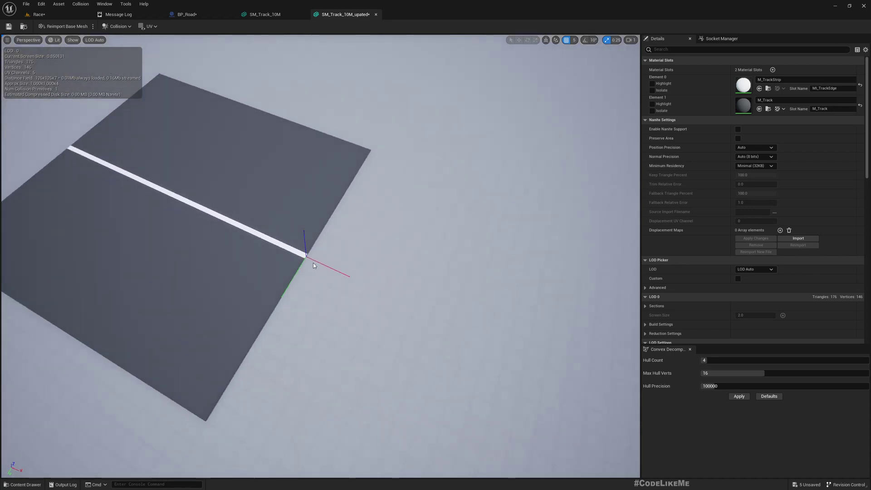
pyautogui.moveTo(313, 254); pyautogui.dragTo(277, 218, button='right')
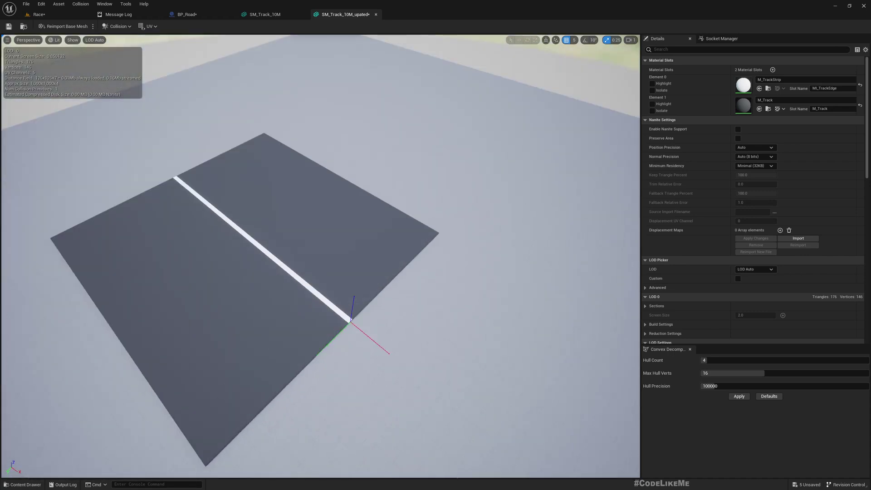
pyautogui.moveTo(300, 254); pyautogui.dragTo(337, 266)
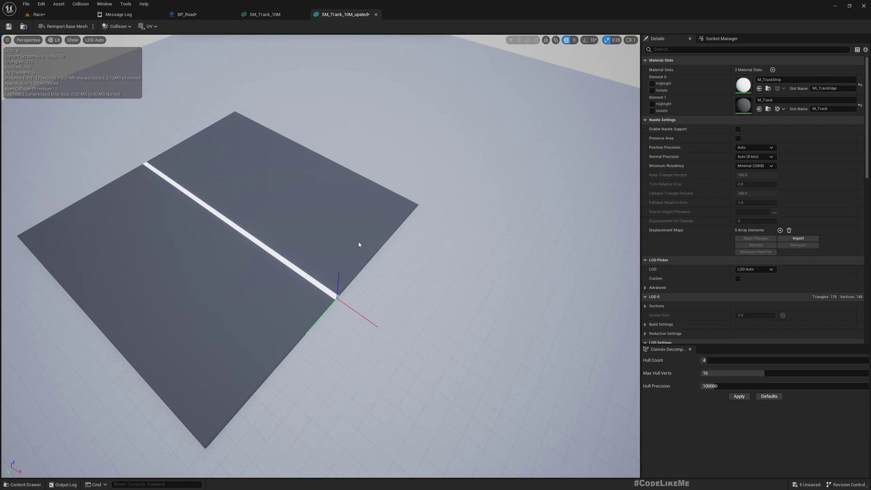
# Step: Inspect the SM_Track_10M_upated mesh in wireframe view to examine its subdivisions, and return to lit view
pyautogui.click(71, 40)
pyautogui.click(54, 40)
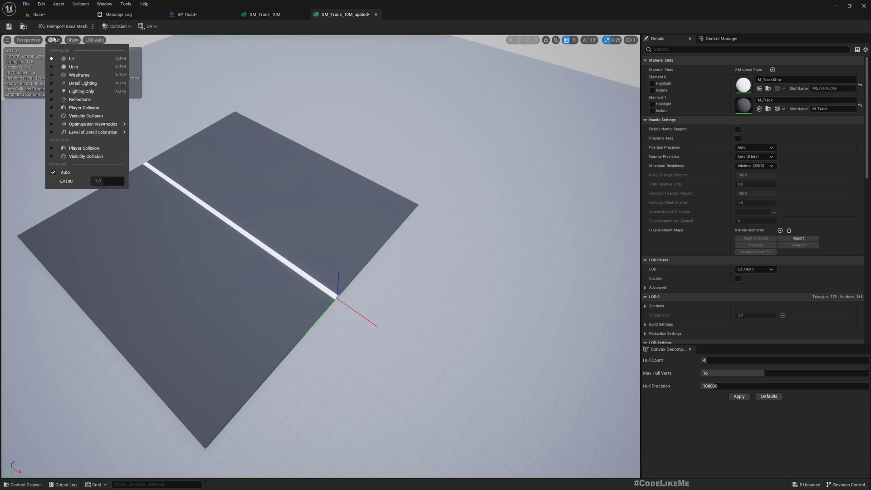
pyautogui.click(86, 71)
pyautogui.moveTo(218, 181); pyautogui.dragTo(278, 165, button='right')
pyautogui.moveTo(236, 181); pyautogui.dragTo(190, 181)
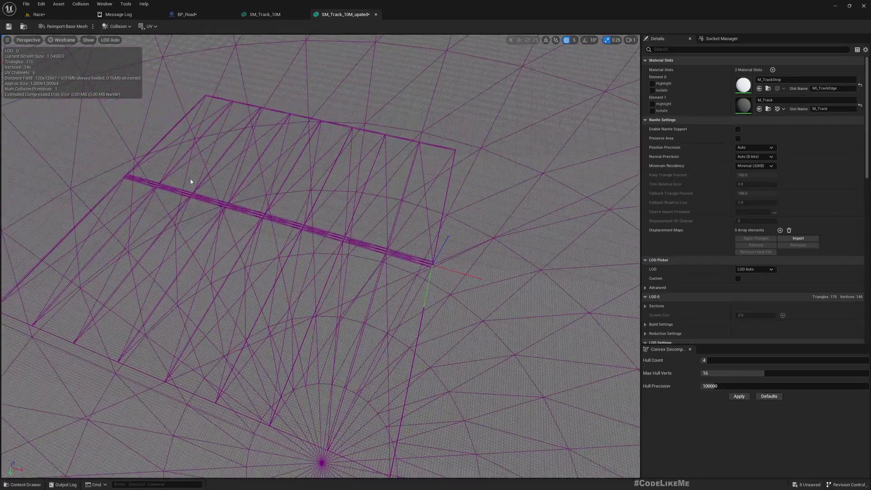
pyautogui.click(63, 40)
pyautogui.click(70, 62)
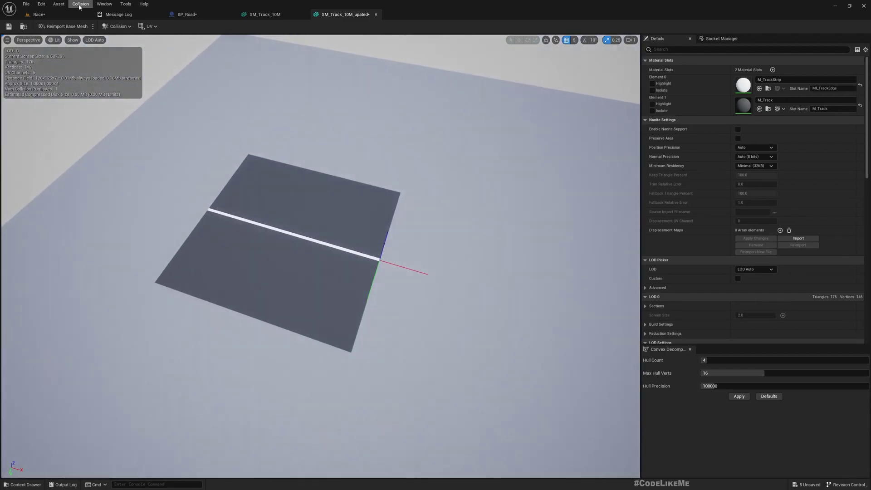
# Step: Create a new function named PlaceRoad in the BP_Road blueprint
pyautogui.click(188, 14)
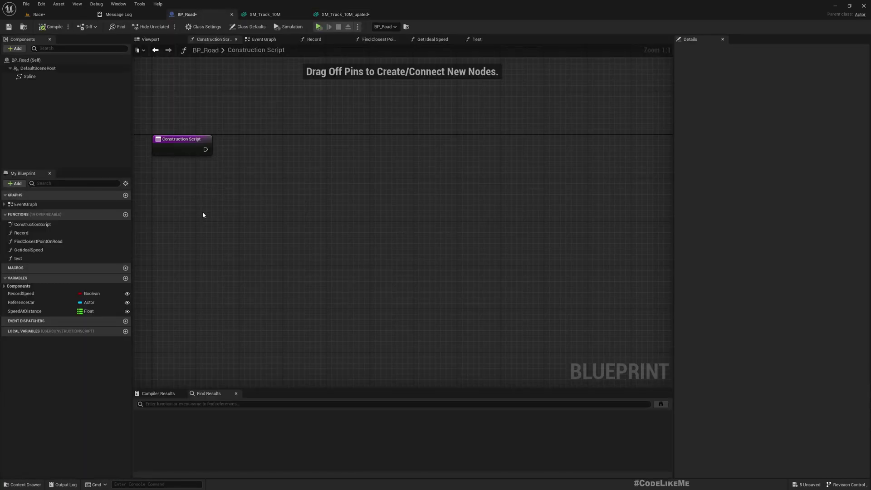
pyautogui.click(126, 214)
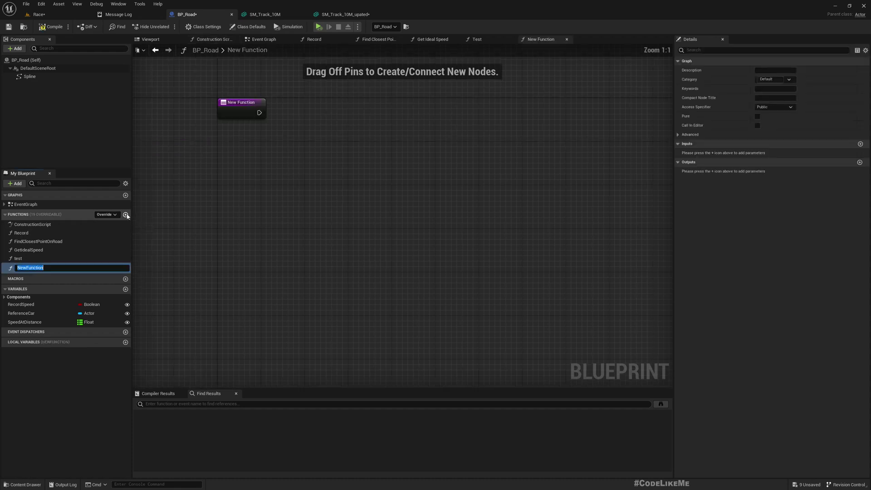
pyautogui.write('P')
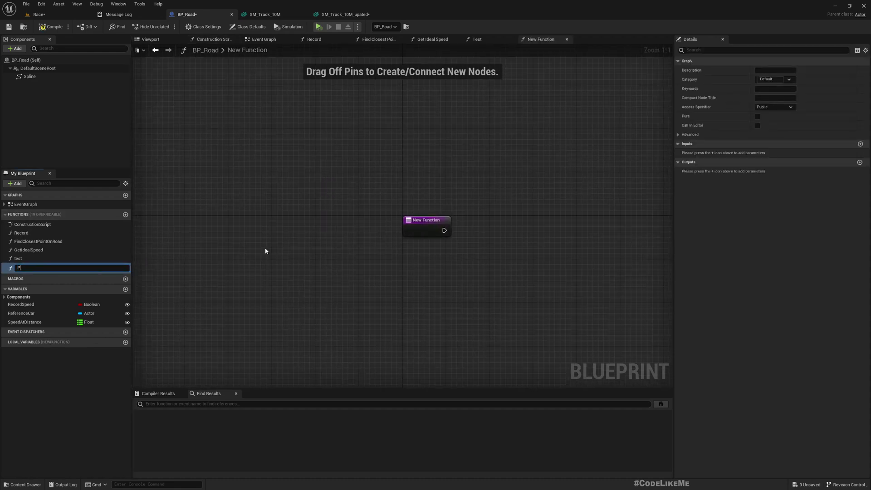
pyautogui.write('laceRoad')
pyautogui.press('Return')
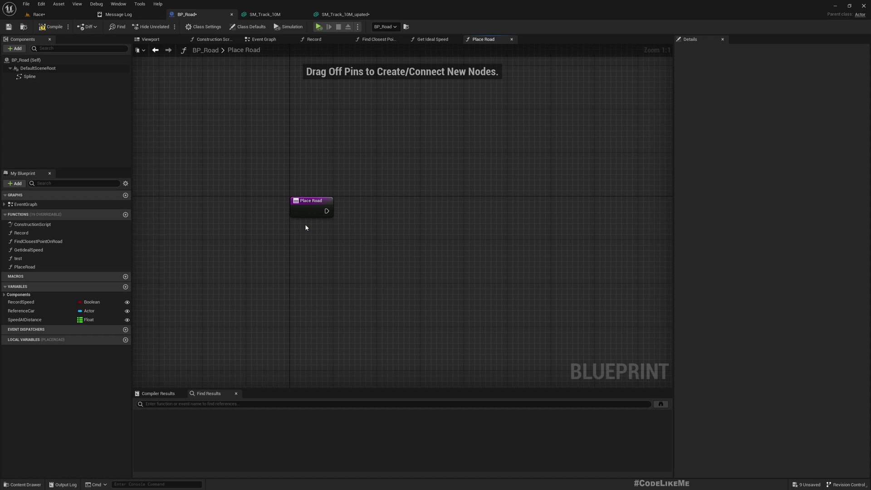
# Step: Look at the road spline in the Race level and the Spline component's settings in the BP_Road blueprint
pyautogui.click(38, 14)
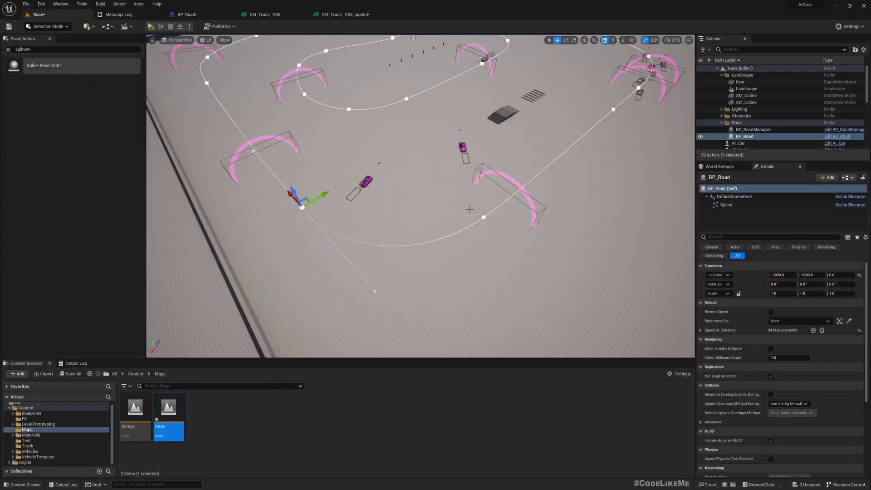
pyautogui.click(187, 14)
pyautogui.click(30, 76)
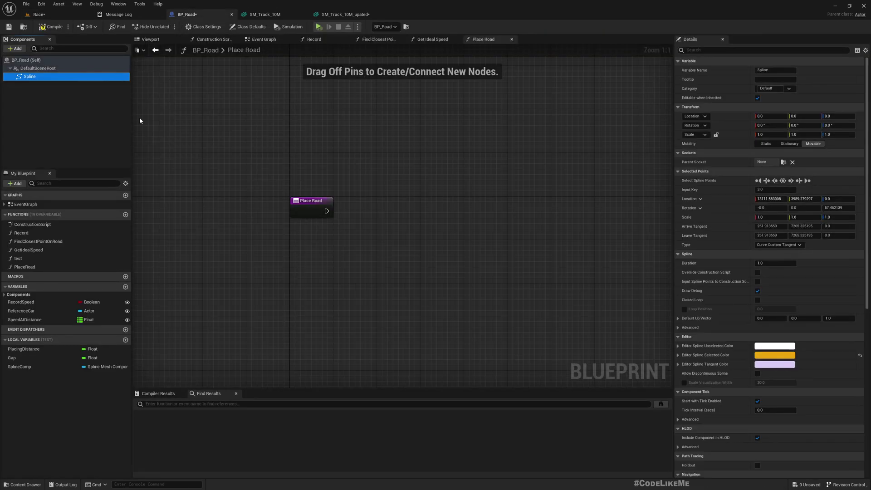
pyautogui.moveTo(447, 245); pyautogui.dragTo(360, 223, button='right')
pyautogui.moveTo(306, 217); pyautogui.dragTo(282, 197, button='right')
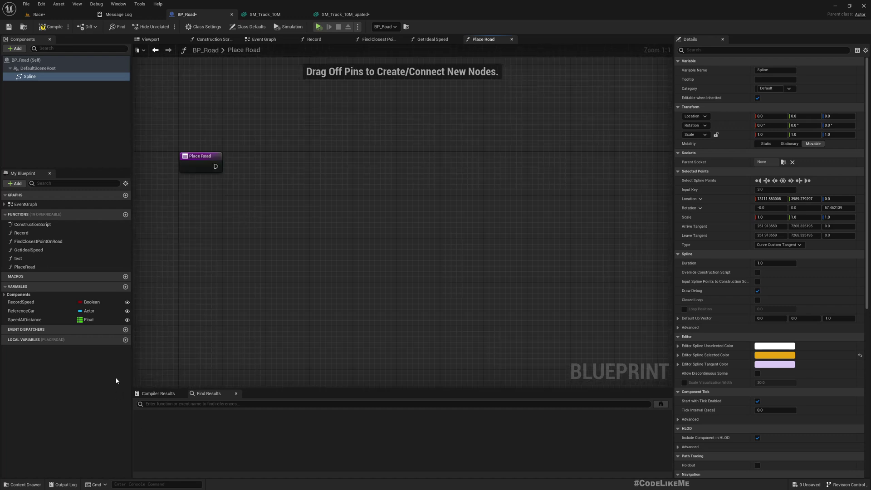
# Step: Add a float local variable named PlacingDistance to the PlaceRoad function
pyautogui.click(126, 340)
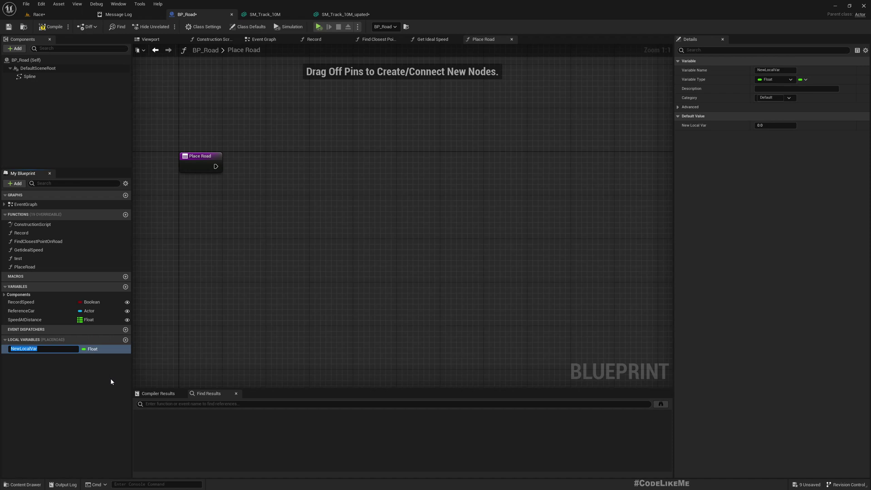
pyautogui.write('PlacingDistance')
pyautogui.press('Return')
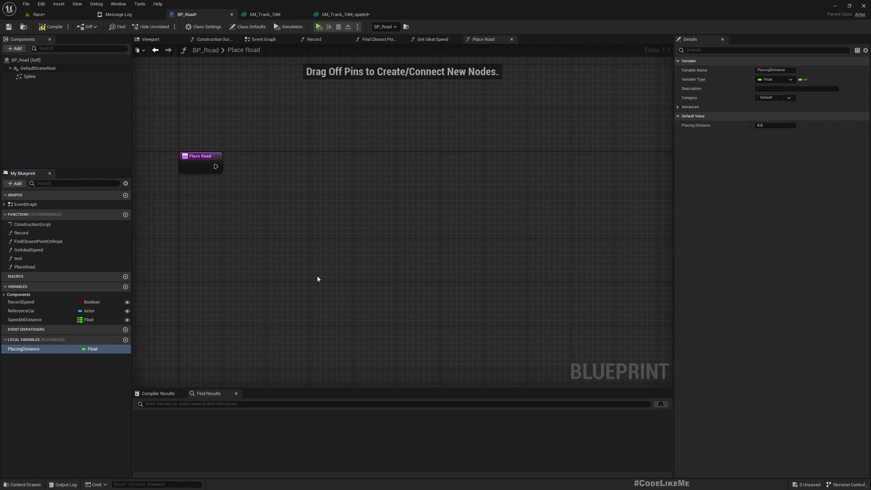
# Step: Add a float local variable named SegmentLength to the PlaceRoad function with a default value of 50
pyautogui.click(126, 340)
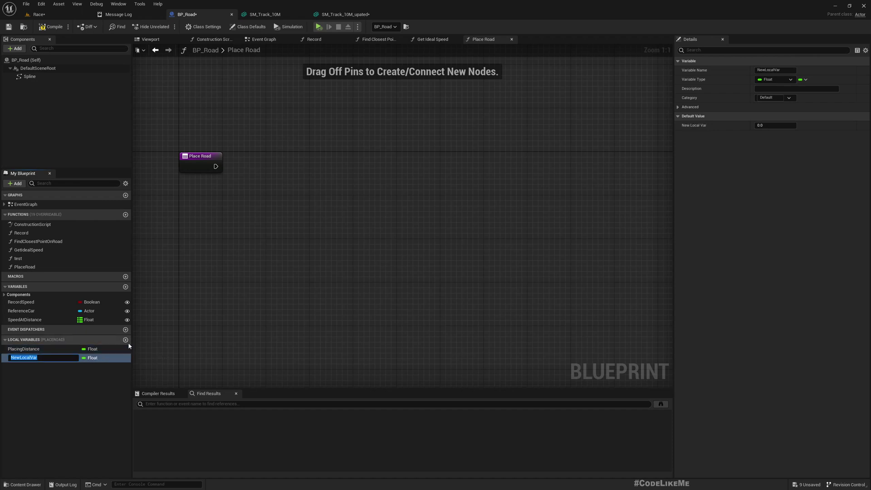
pyautogui.write('Segment')
pyautogui.write('Length')
pyautogui.press('Return')
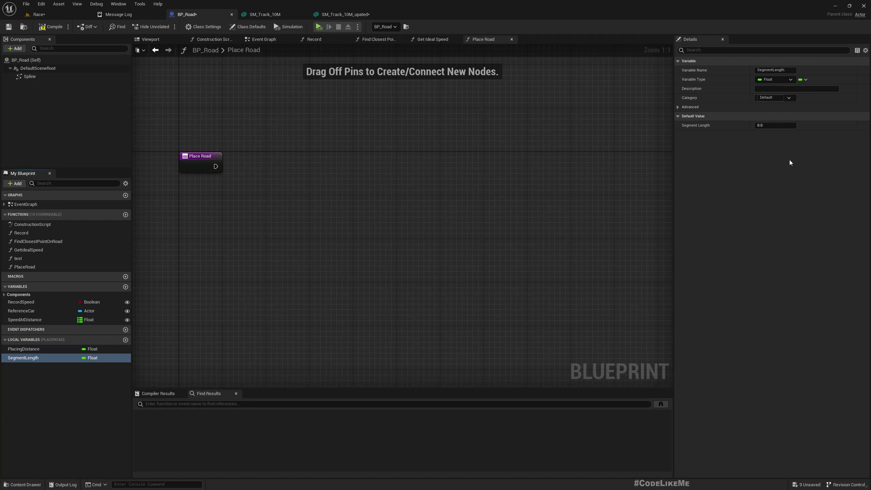
pyautogui.click(784, 128)
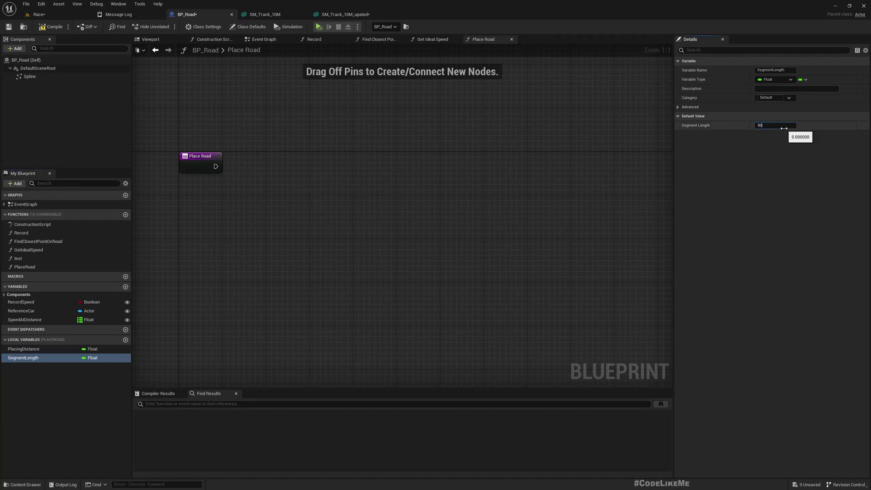
pyautogui.click(24, 349)
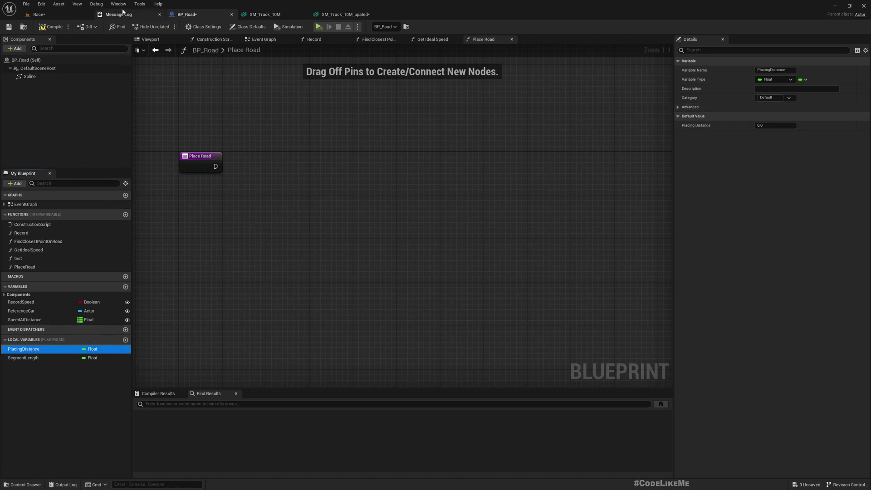
# Step: Place a Spline component reference in the PlaceRoad graph and connect a Get Spline Length node to it
pyautogui.moveTo(287, 272); pyautogui.dragTo(242, 224, button='right')
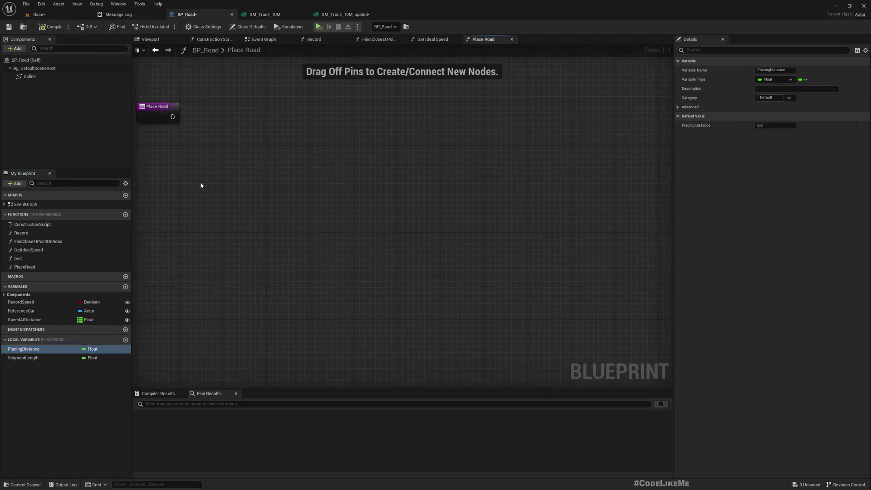
pyautogui.moveTo(139, 189); pyautogui.dragTo(133, 226, button='right')
pyautogui.moveTo(34, 75); pyautogui.dragTo(210, 216)
pyautogui.moveTo(289, 256); pyautogui.dragTo(289, 256)
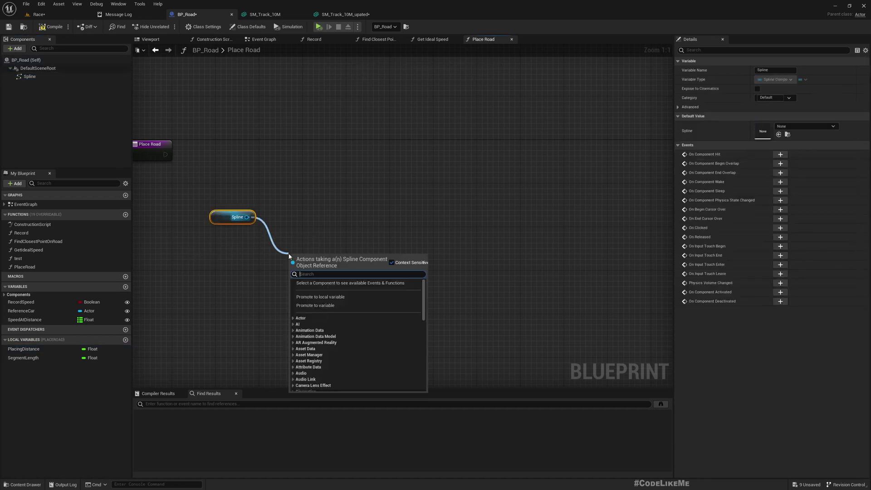
pyautogui.write('get leg')
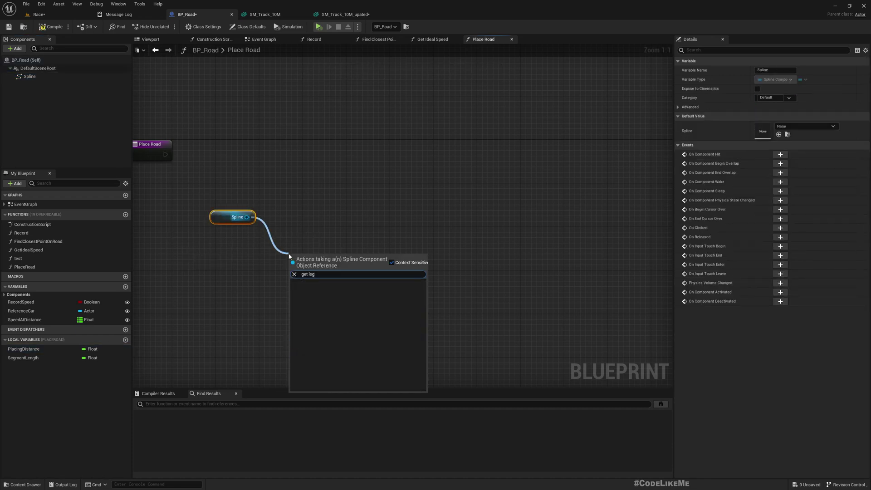
pyautogui.press('BackSpace')
pyautogui.press('BackSpace')
pyautogui.write('en')
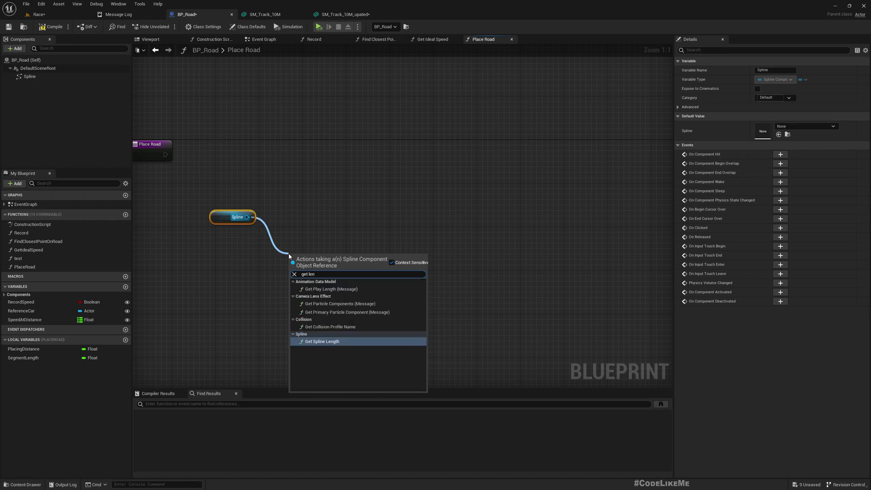
pyautogui.press('Return')
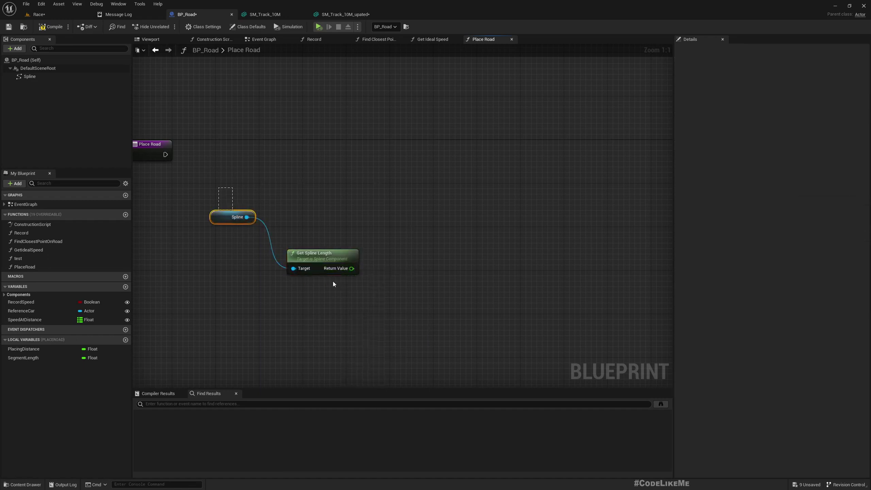
# Step: Straighten the connection between the Spline and Get Spline Length nodes and move both nodes below the function entry
pyautogui.press('q')
pyautogui.moveTo(318, 249); pyautogui.dragTo(312, 222)
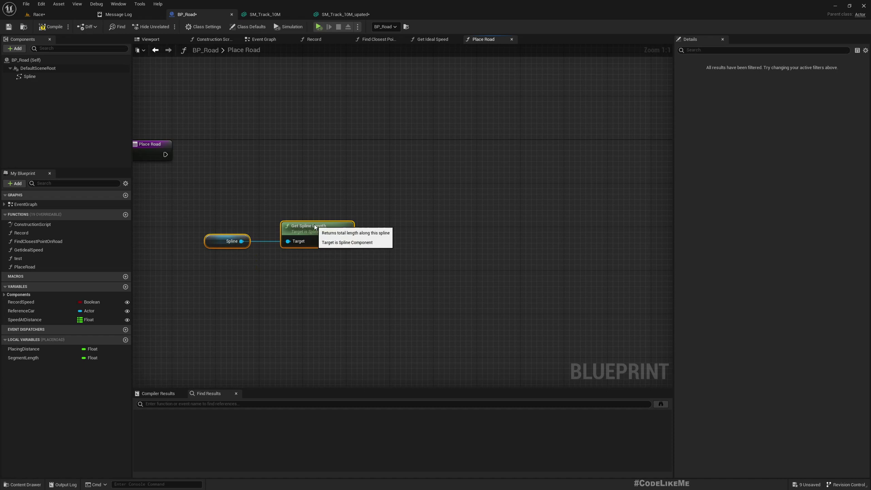
pyautogui.click(331, 290)
# Step: Place another Spline reference in the Place Road graph and connect a Get Location at Distance Along Spline node to it
pyautogui.moveTo(330, 291); pyautogui.dragTo(362, 249, button='right')
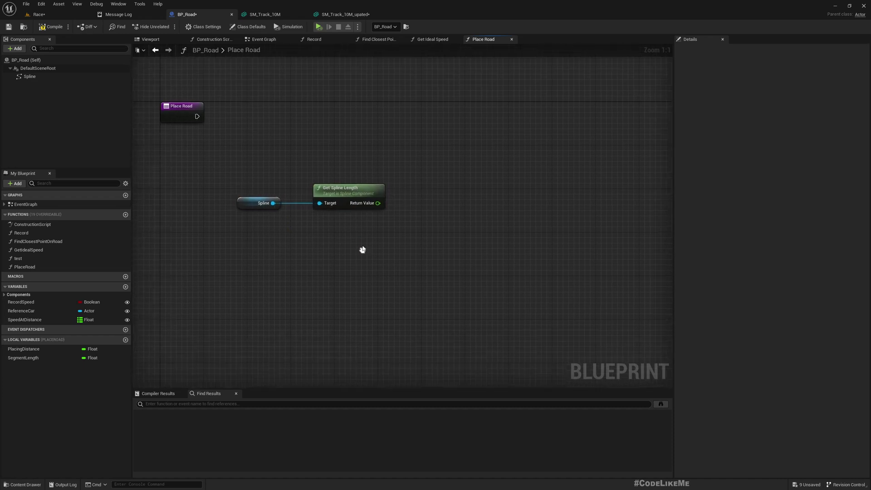
pyautogui.scroll(-1, 363, 245)
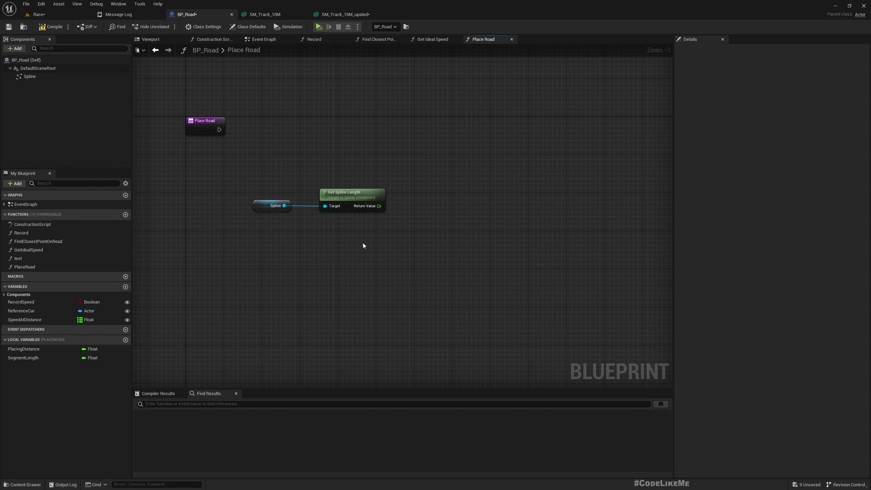
pyautogui.moveTo(385, 293); pyautogui.dragTo(338, 261, button='right')
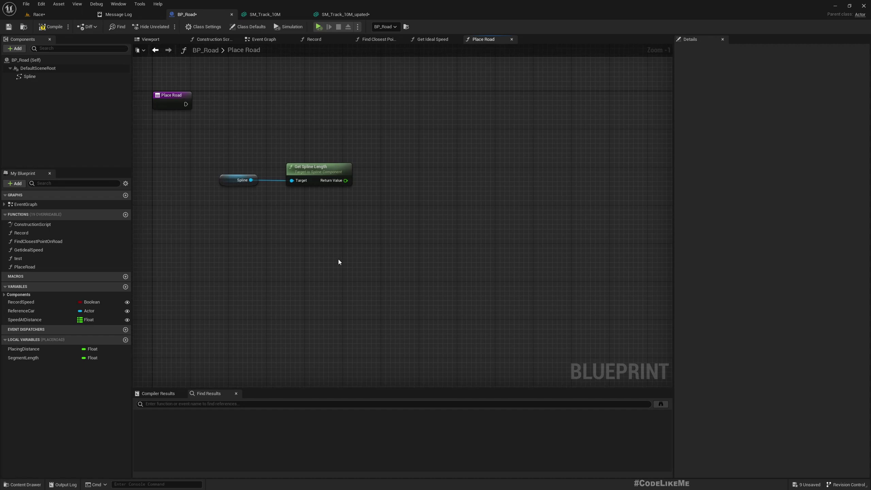
pyautogui.scroll(1, 316, 199)
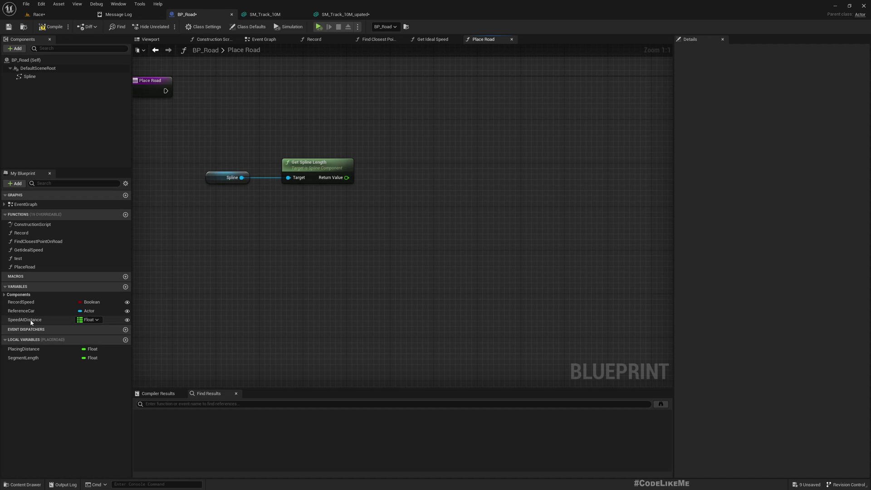
pyautogui.moveTo(476, 287); pyautogui.dragTo(392, 296, button='right')
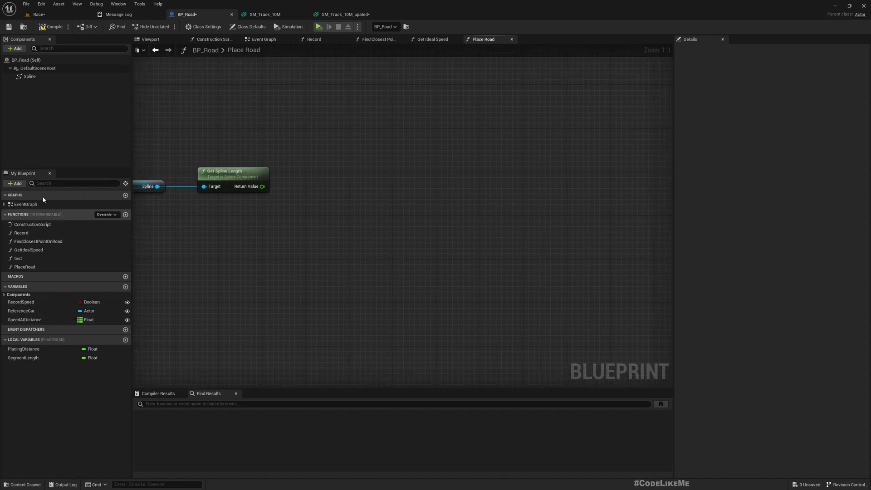
pyautogui.moveTo(29, 76); pyautogui.dragTo(382, 257)
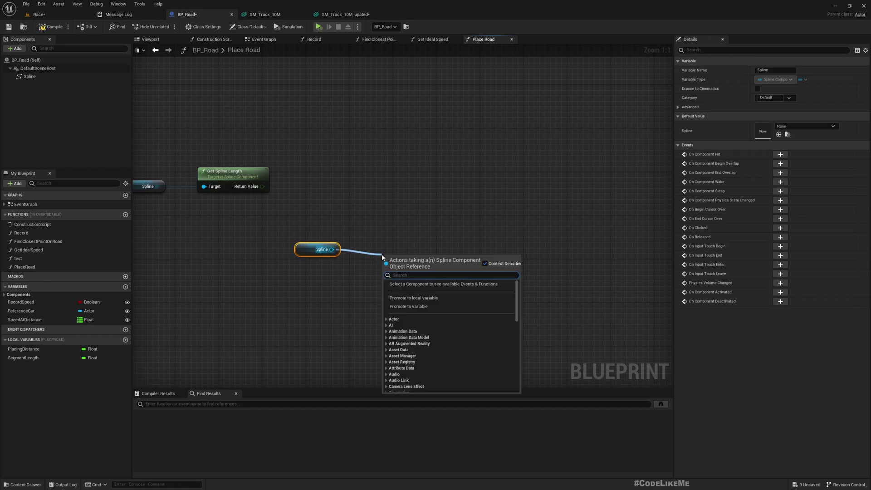
pyautogui.write('get loca')
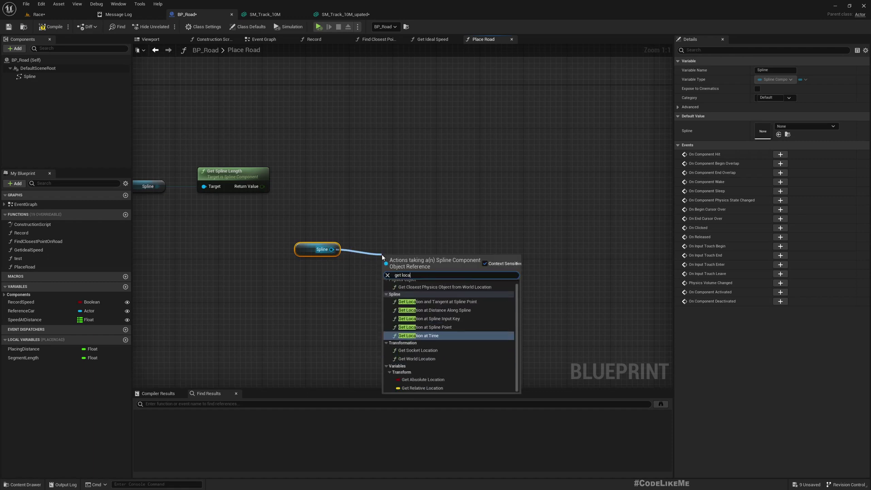
pyautogui.write('tion')
pyautogui.press('Up')
pyautogui.press('Up')
pyautogui.press('Up')
pyautogui.press('Up')
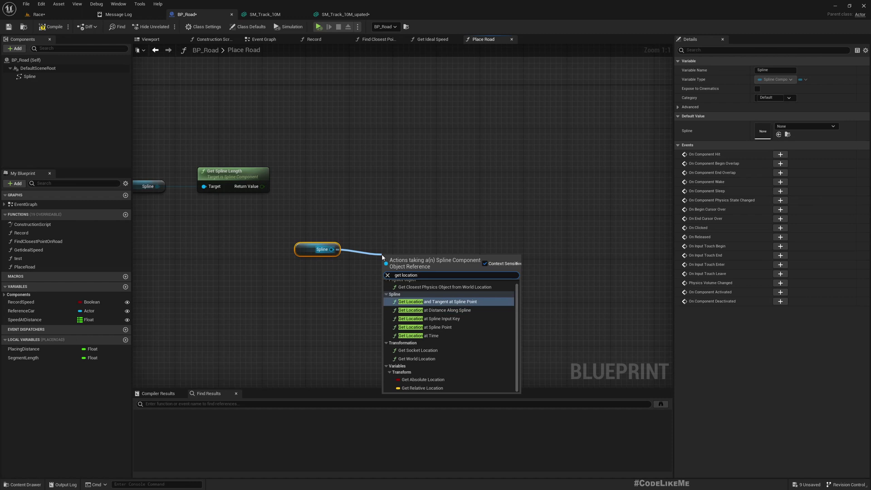
pyautogui.press('Down')
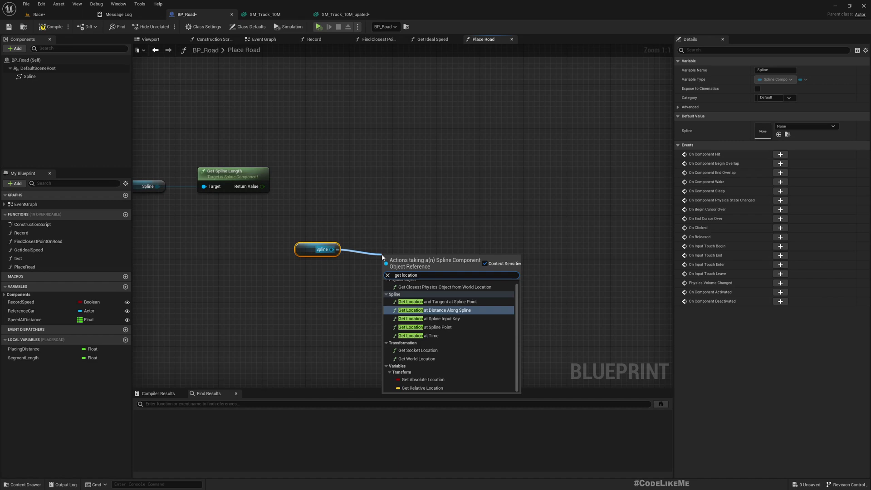
pyautogui.press('Return')
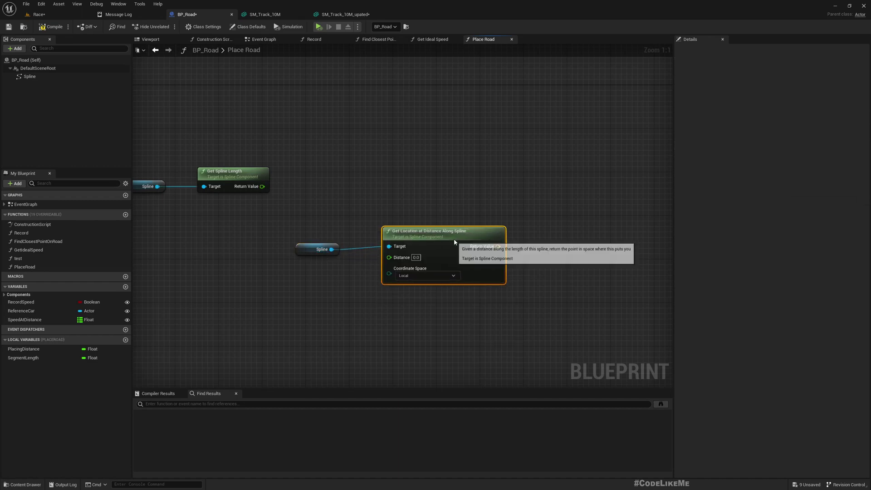
pyautogui.moveTo(454, 241); pyautogui.dragTo(449, 246)
pyautogui.moveTo(392, 346); pyautogui.dragTo(413, 279, button='right')
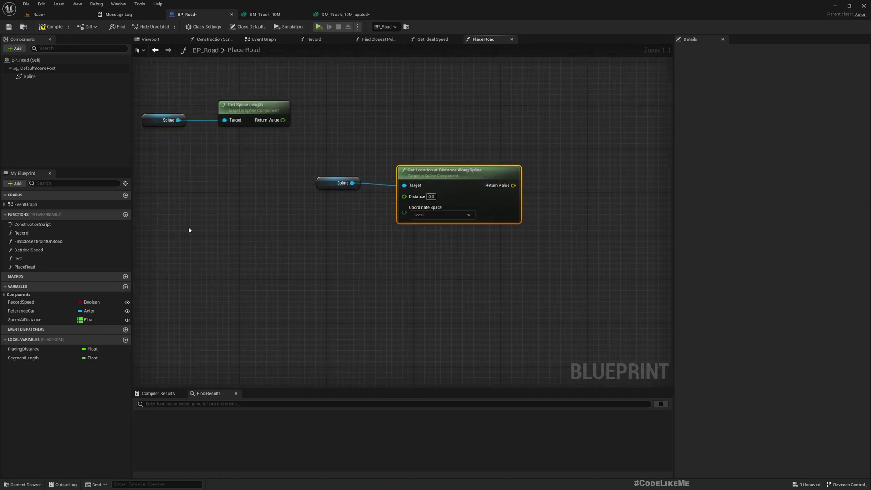
# Step: Feed a PlacingDistance getter into the Distance input of the Get Location at Distance Along Spline node and nudge that node slightly
pyautogui.moveTo(27, 349); pyautogui.dragTo(349, 215)
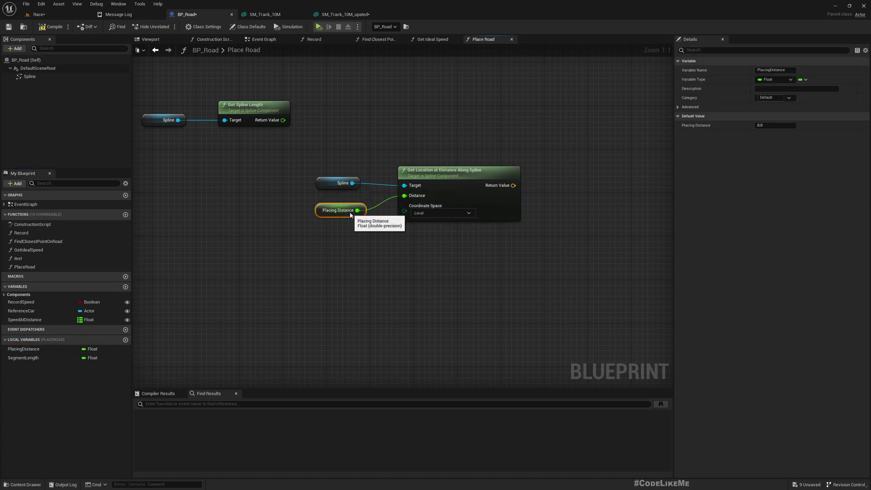
pyautogui.moveTo(374, 272); pyautogui.dragTo(344, 258, button='right')
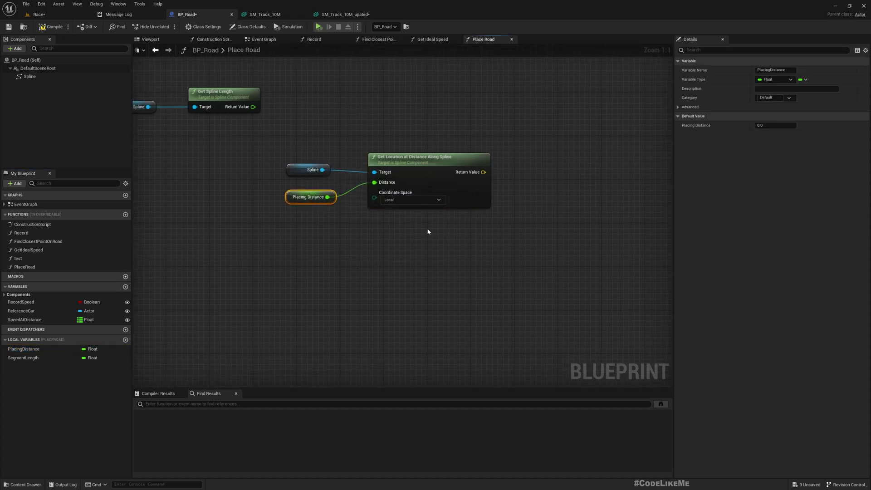
pyautogui.moveTo(415, 167); pyautogui.dragTo(421, 162)
# Step: Add a second Get Location at Distance Along Spline node below the first, connected to the same Spline reference
pyautogui.moveTo(394, 270); pyautogui.dragTo(332, 231, button='right')
pyautogui.moveTo(258, 132); pyautogui.dragTo(317, 298)
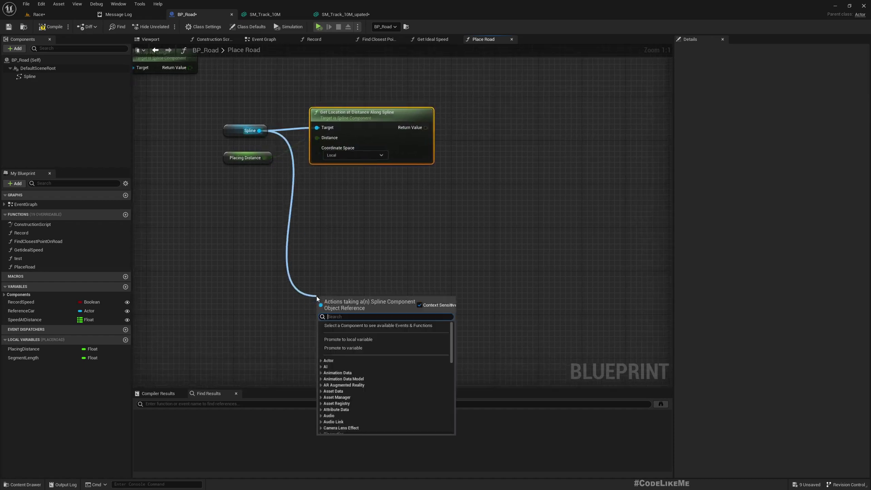
pyautogui.write('getlocatio')
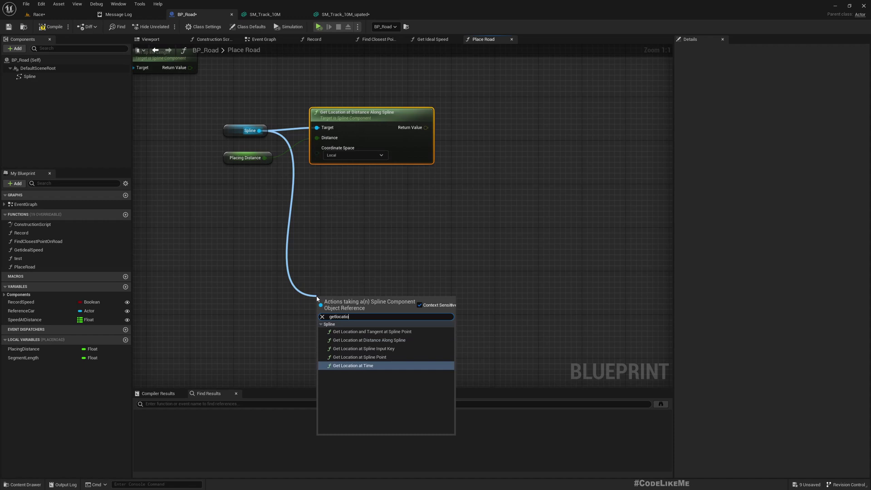
pyautogui.press('Up')
pyautogui.press('Up')
pyautogui.press('Up')
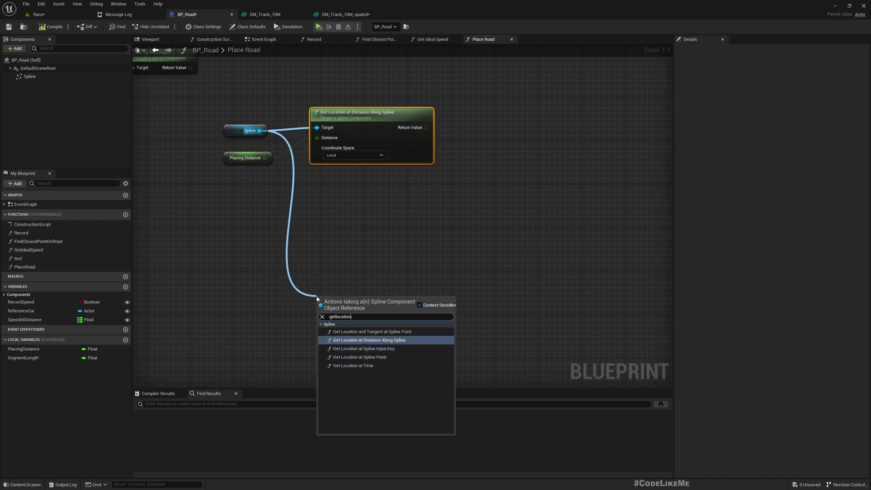
pyautogui.press('Return')
pyautogui.moveTo(385, 310); pyautogui.dragTo(395, 309)
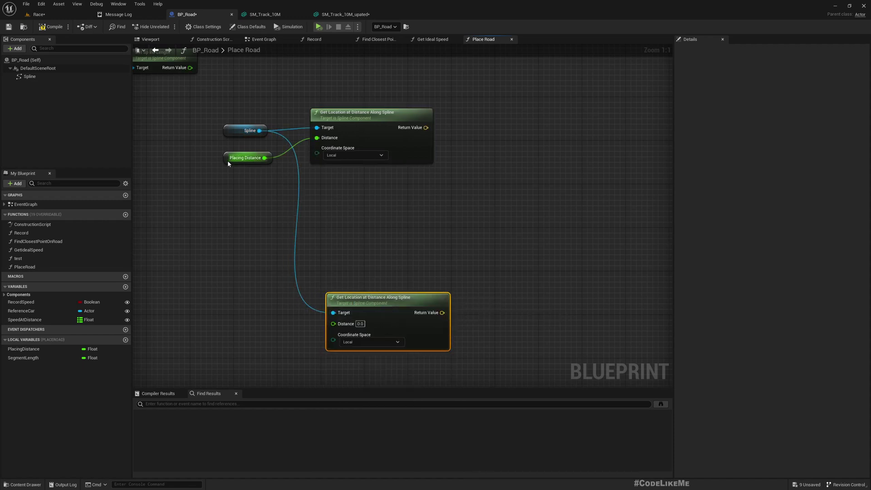
# Step: Add PlacingDistance and SegmentLength with an Add node and feed the sum into the second location node's Distance input
pyautogui.moveTo(228, 161); pyautogui.dragTo(256, 330)
pyautogui.write('+')
pyautogui.press('Return')
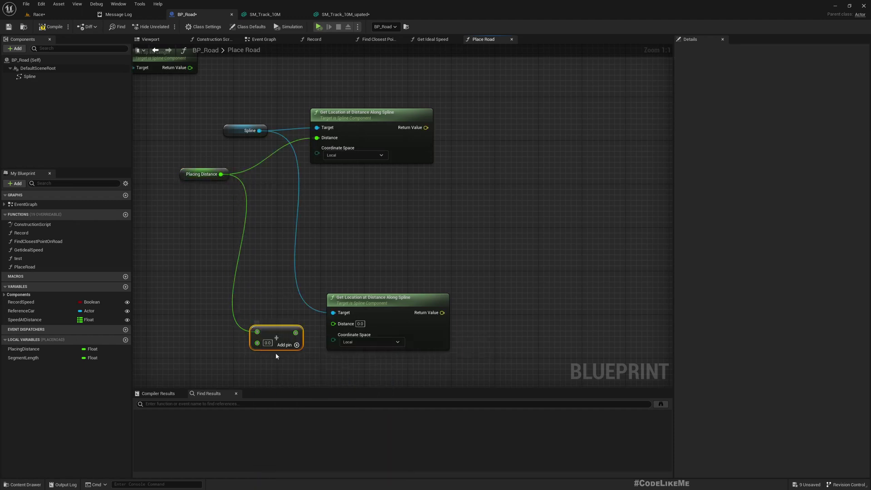
pyautogui.moveTo(59, 358); pyautogui.dragTo(334, 323)
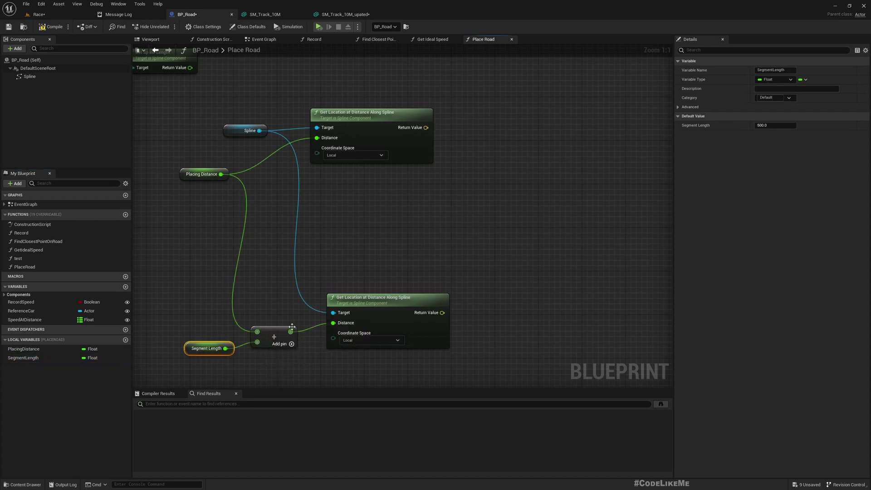
pyautogui.click(280, 334)
# Step: Straighten the Spline connection to the first location node and the SegmentLength, Add and second location node connections
pyautogui.scroll(-3, 286, 321)
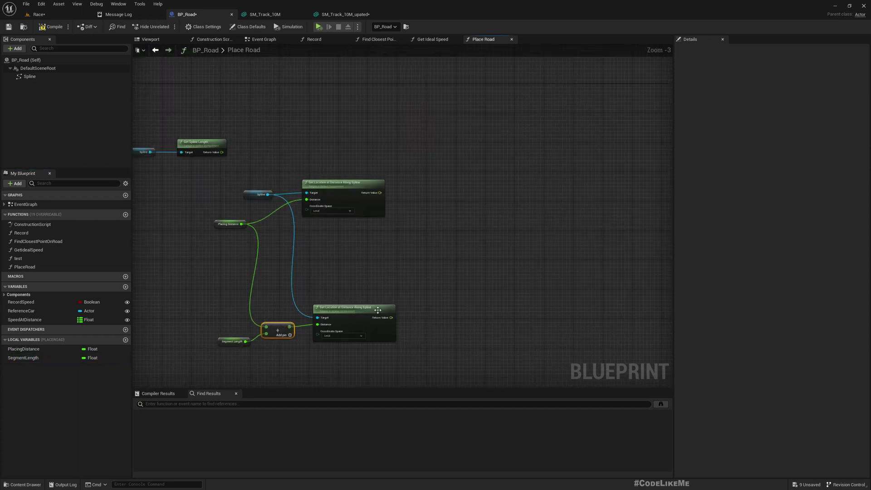
pyautogui.moveTo(339, 190); pyautogui.dragTo(358, 193)
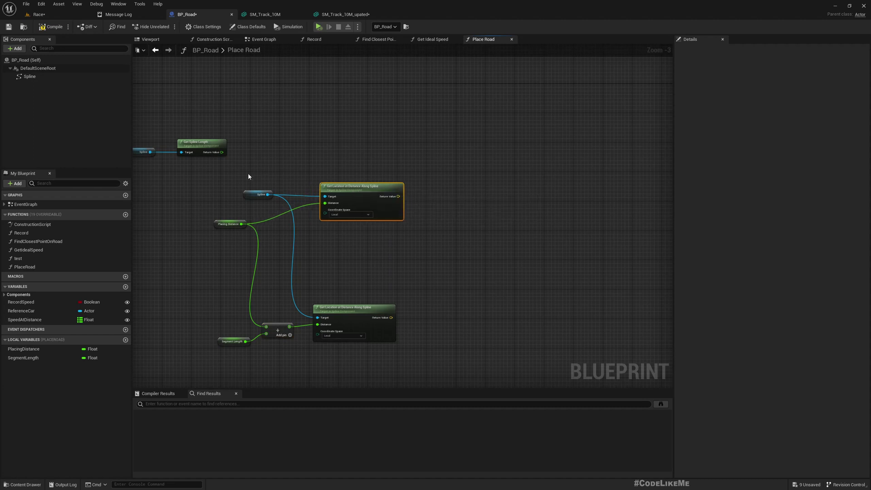
pyautogui.moveTo(248, 172); pyautogui.dragTo(390, 192)
pyautogui.press('q')
pyautogui.moveTo(375, 268); pyautogui.dragTo(382, 219, button='right')
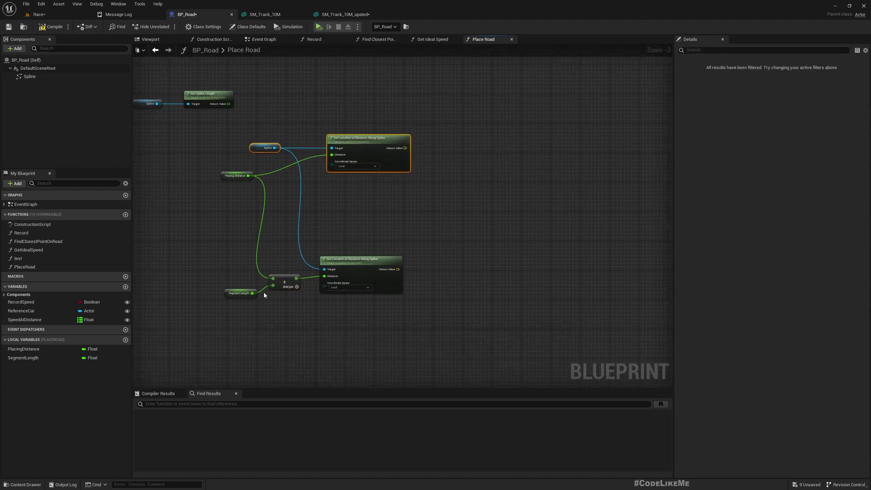
pyautogui.moveTo(220, 264); pyautogui.dragTo(363, 311)
pyautogui.press('q')
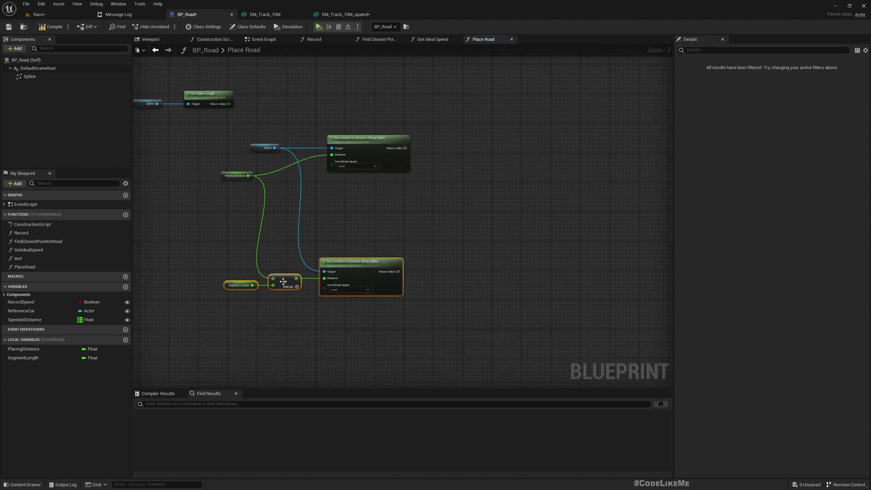
pyautogui.click(311, 329)
# Step: Move the group of both location nodes and their inputs farther right, away from the Get Spline Length node
pyautogui.moveTo(203, 172); pyautogui.dragTo(329, 277, button='right')
pyautogui.moveTo(251, 178); pyautogui.dragTo(354, 223)
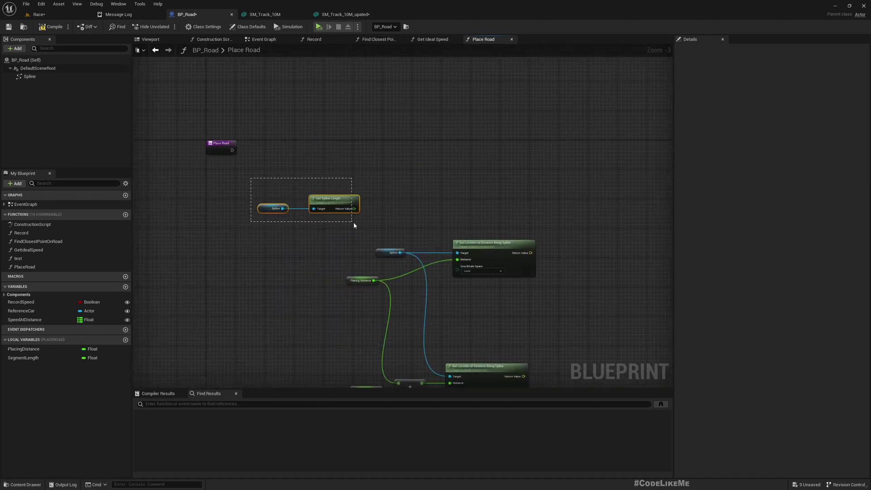
pyautogui.moveTo(355, 225); pyautogui.dragTo(276, 161, button='right')
pyautogui.moveTo(255, 179); pyautogui.dragTo(465, 340)
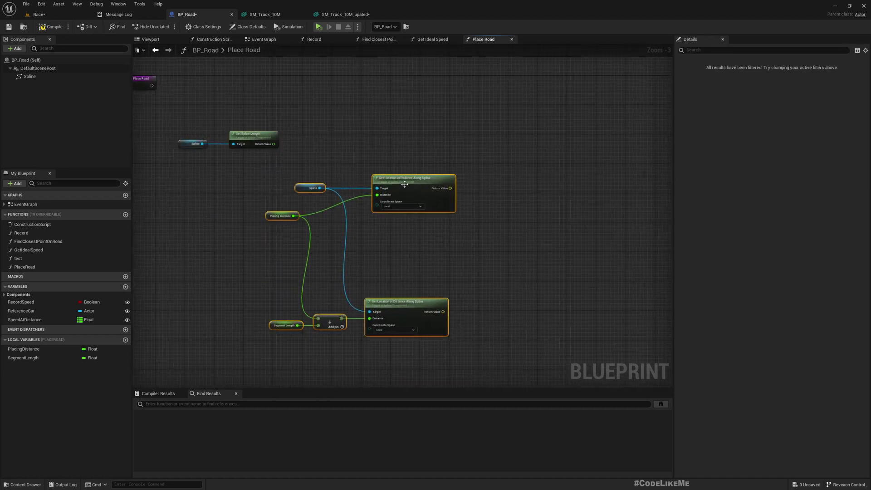
pyautogui.moveTo(405, 184); pyautogui.dragTo(507, 186)
# Step: Connect the Return Value of Get Spline Length to the first input of a new Greater (>) node
pyautogui.moveTo(223, 164); pyautogui.dragTo(244, 211, button='right')
pyautogui.scroll(3, 284, 198)
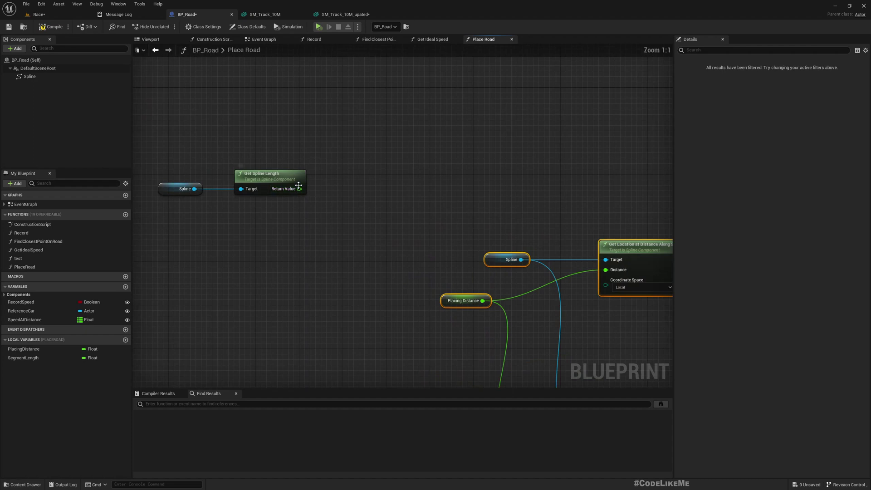
pyautogui.moveTo(298, 185); pyautogui.dragTo(326, 193)
pyautogui.write('>')
pyautogui.press('Return')
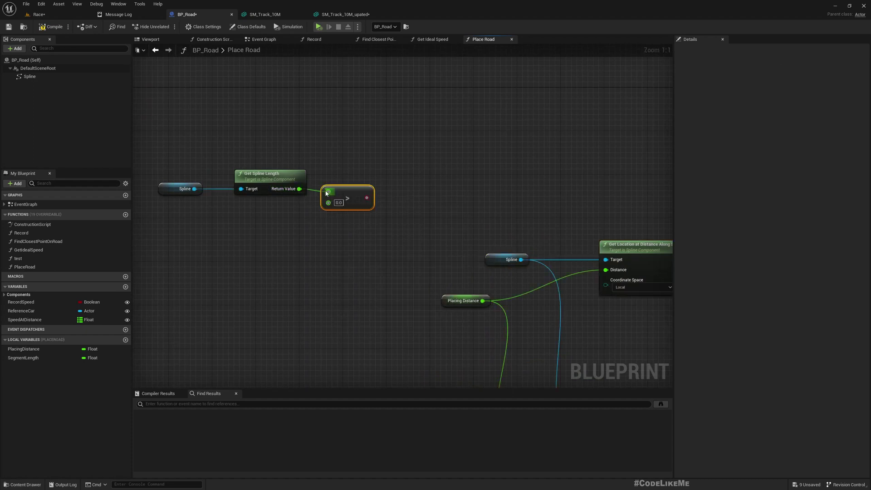
# Step: Add PlacingDistance and SegmentLength with another Add node and connect the sum to the second input of the Greater node
pyautogui.moveTo(15, 348); pyautogui.dragTo(257, 232)
pyautogui.click(216, 248)
pyautogui.write('+')
pyautogui.press('Return')
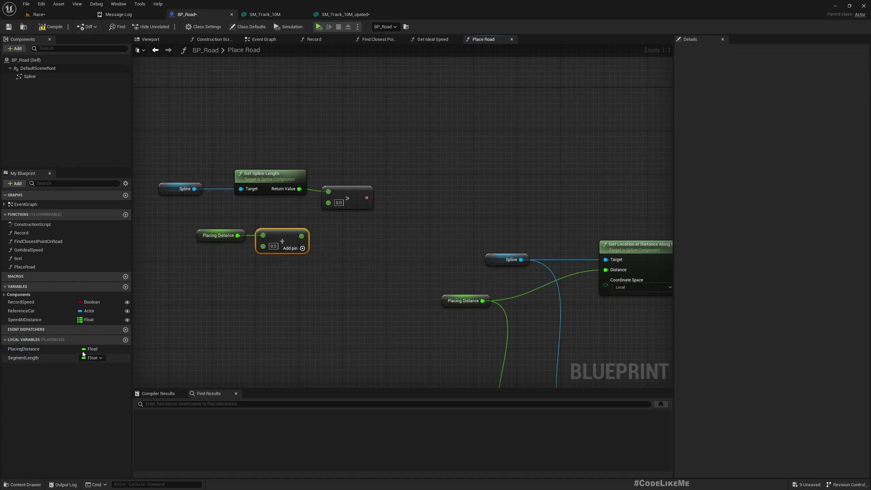
pyautogui.moveTo(13, 358); pyautogui.dragTo(263, 247)
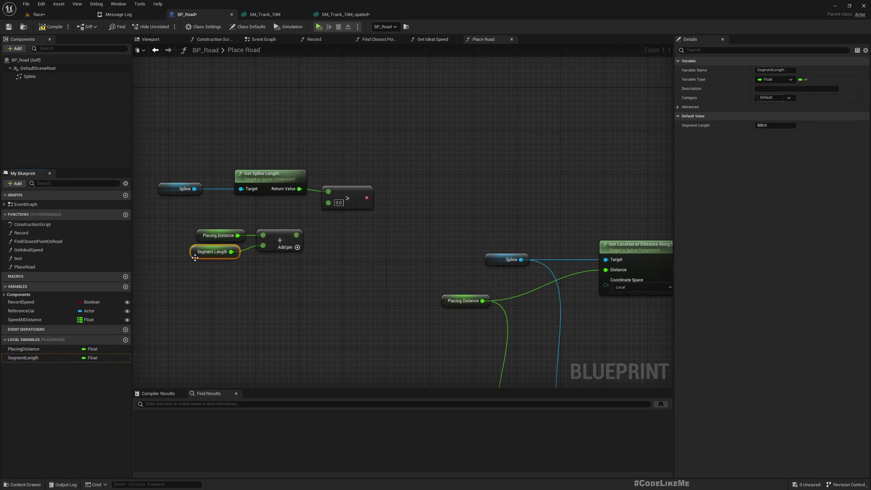
pyautogui.moveTo(194, 254); pyautogui.dragTo(193, 269)
pyautogui.moveTo(297, 235); pyautogui.dragTo(328, 191)
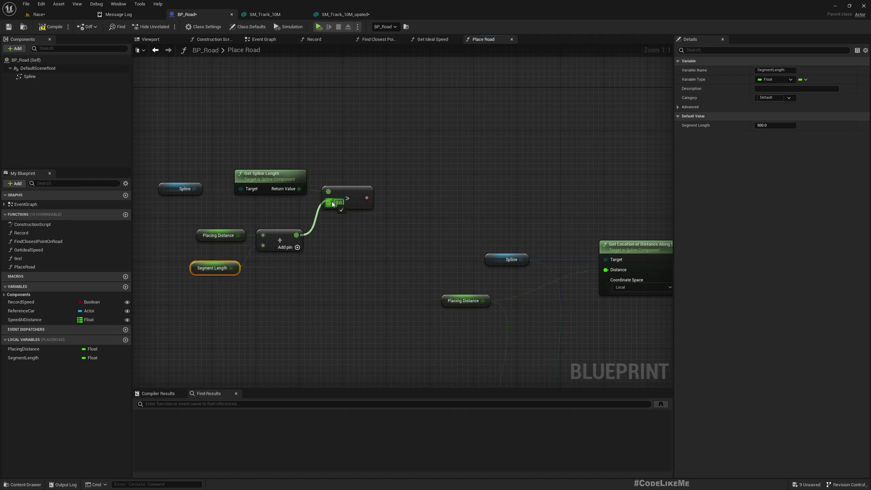
# Step: Align the two Get Location at Distance Along Spline nodes along their left edges
pyautogui.scroll(-5, 266, 145)
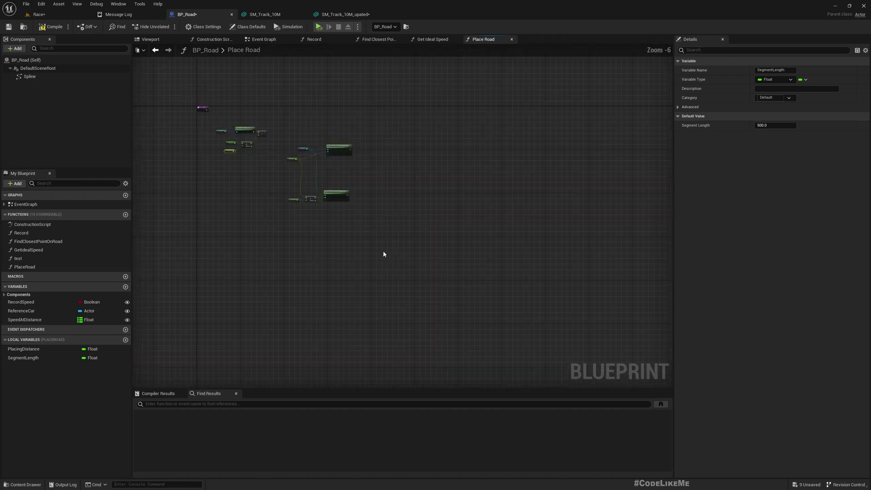
pyautogui.scroll(2, 296, 197)
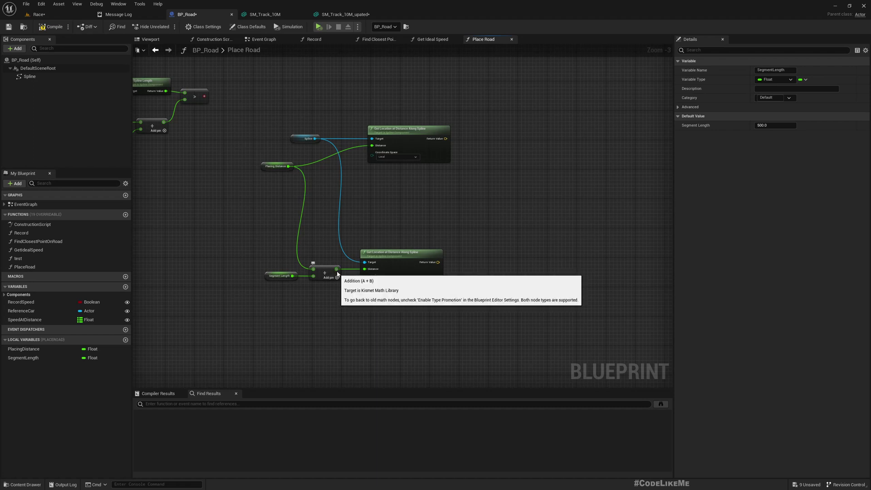
pyautogui.moveTo(366, 90); pyautogui.dragTo(432, 291)
pyautogui.hotkey('shift', 'a')
# Step: Add a Branch node after the Place Road entry and use the Greater node's result as its Condition
pyautogui.moveTo(328, 181); pyautogui.dragTo(529, 337, button='right')
pyautogui.scroll(2, 317, 229)
pyautogui.moveTo(226, 190); pyautogui.dragTo(492, 188)
pyautogui.write('branch')
pyautogui.press('Return')
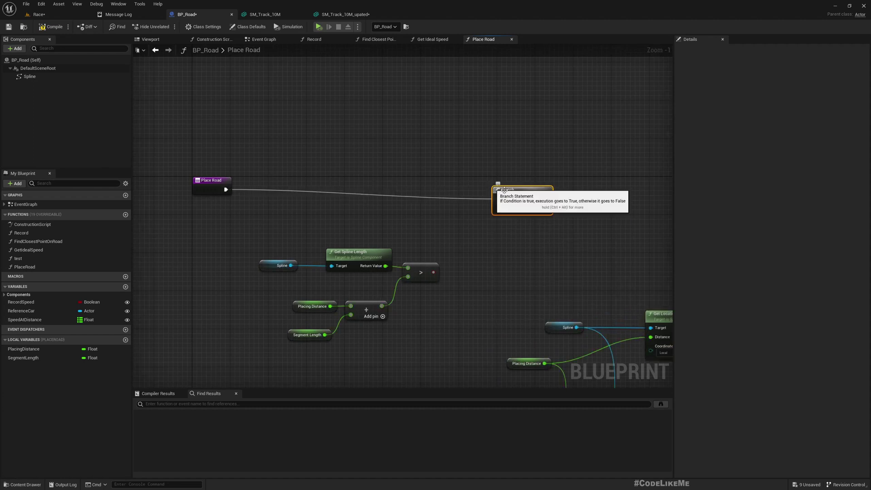
pyautogui.moveTo(434, 272); pyautogui.dragTo(498, 209)
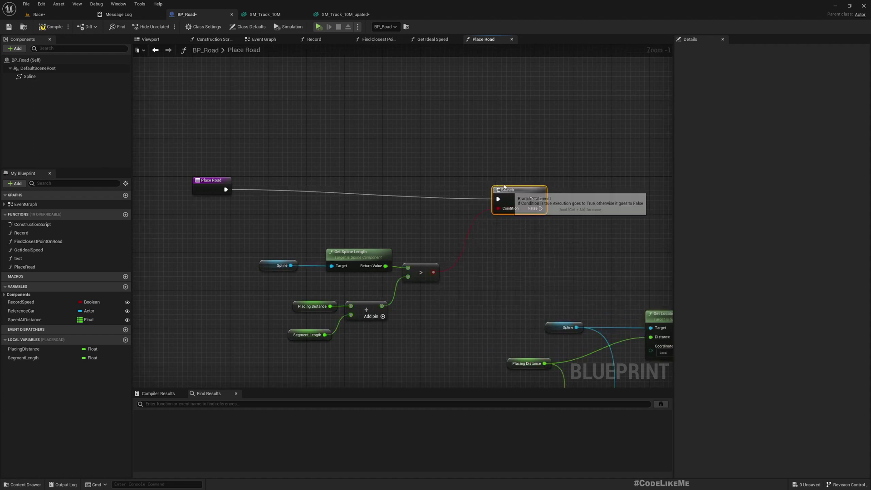
pyautogui.moveTo(584, 240); pyautogui.dragTo(377, 203, button='right')
pyautogui.scroll(-3, 376, 203)
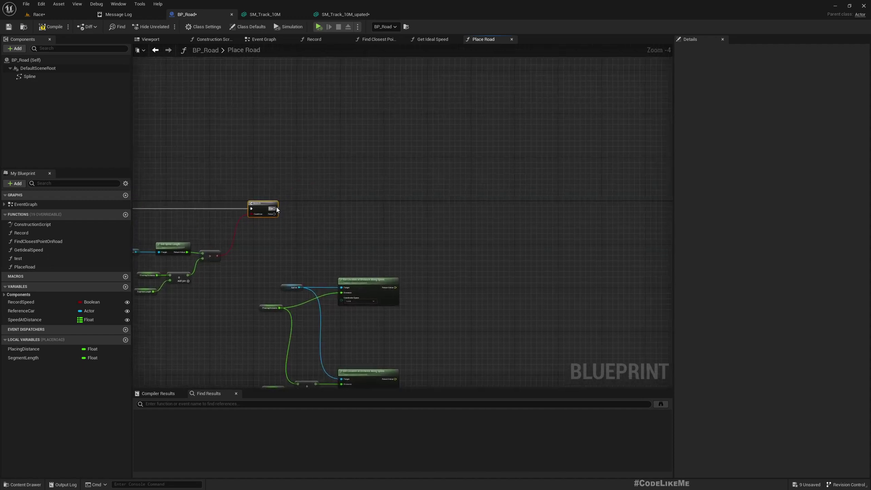
# Step: Add an Add Spline Mesh Component node executed from the Branch node's True output
pyautogui.moveTo(275, 208); pyautogui.dragTo(373, 209)
pyautogui.write('add spl')
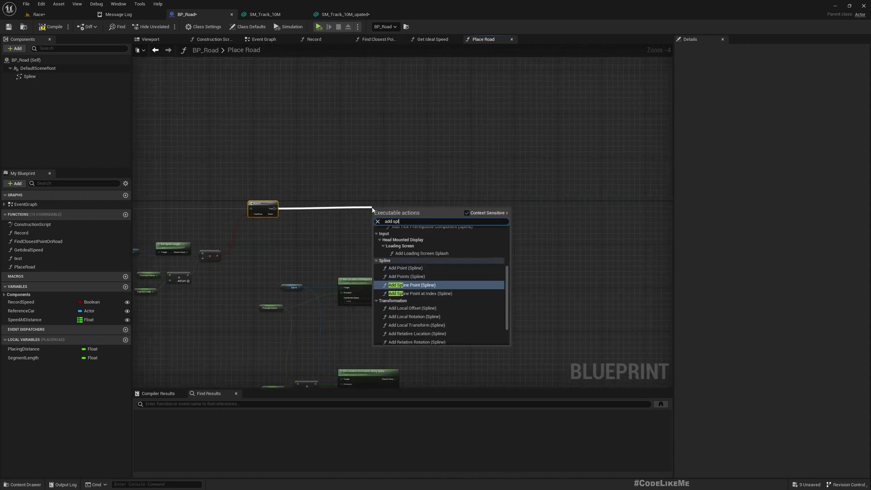
pyautogui.write('ineme')
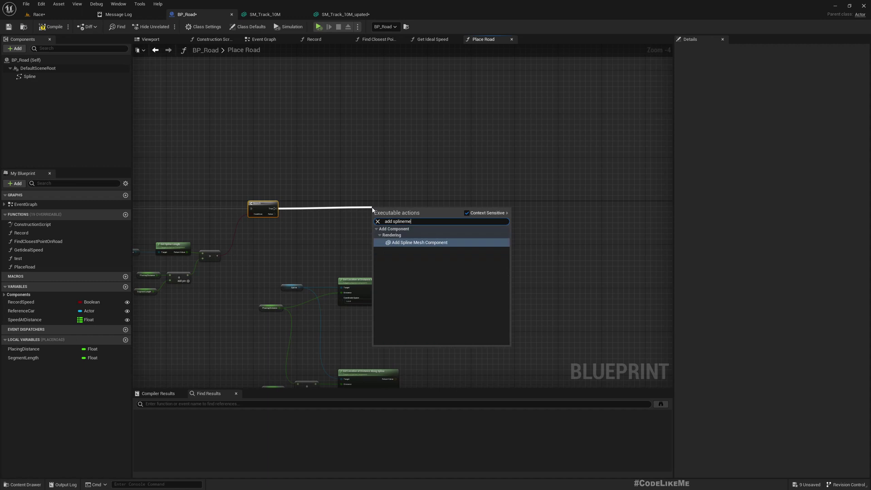
pyautogui.write('s')
pyautogui.press('Return')
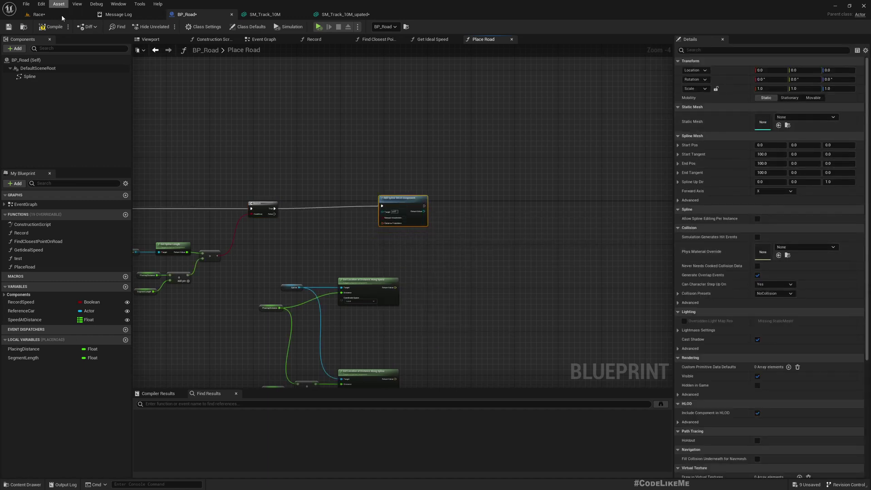
# Step: Assign SM_Track_10M_upated as the static mesh of the Add Spline Mesh Component node and level the node with the Branch
pyautogui.click(344, 14)
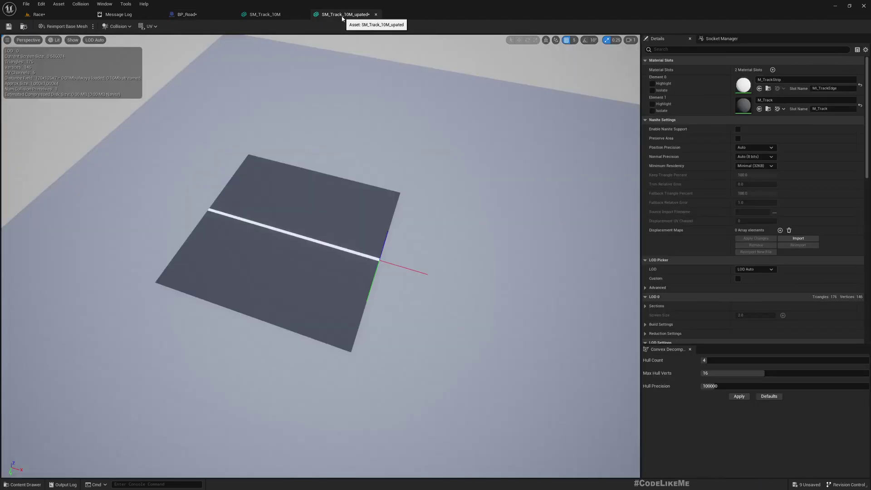
pyautogui.click(24, 28)
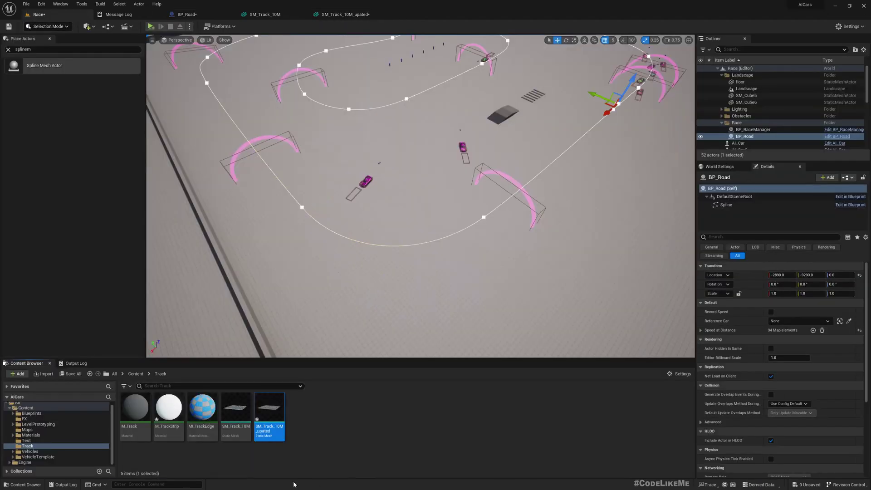
pyautogui.click(187, 14)
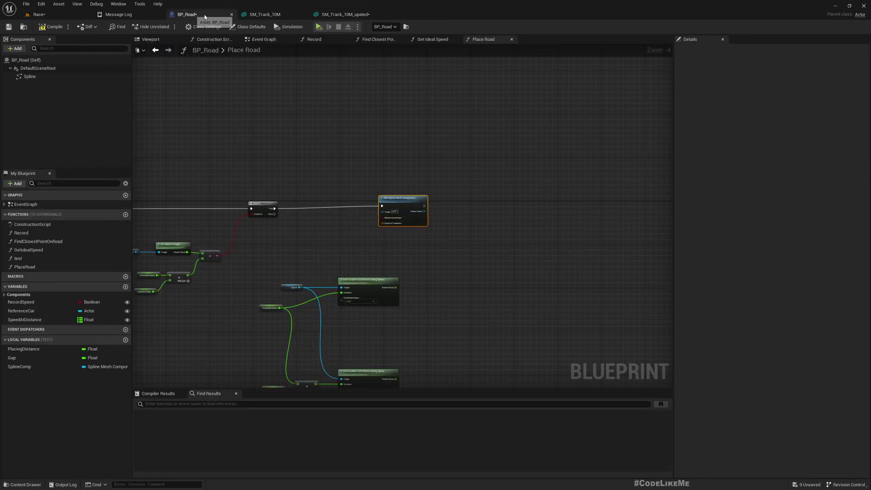
pyautogui.click(392, 199)
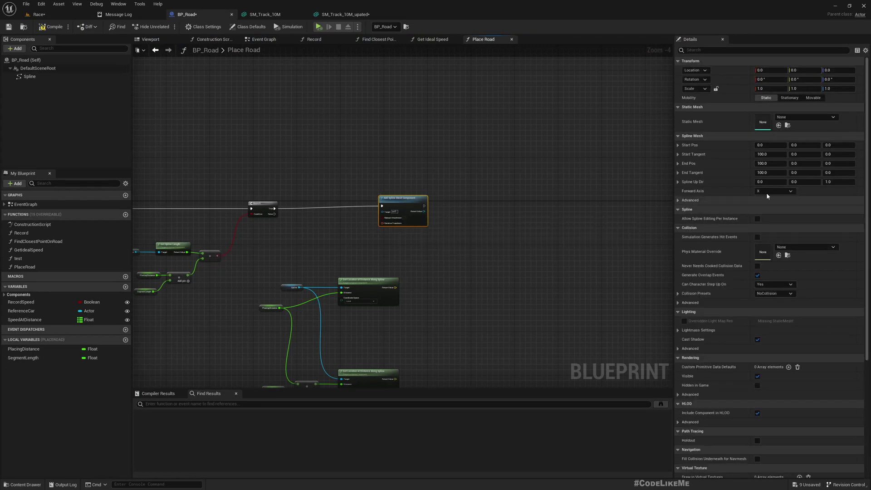
pyautogui.click(778, 126)
pyautogui.scroll(4, 376, 263)
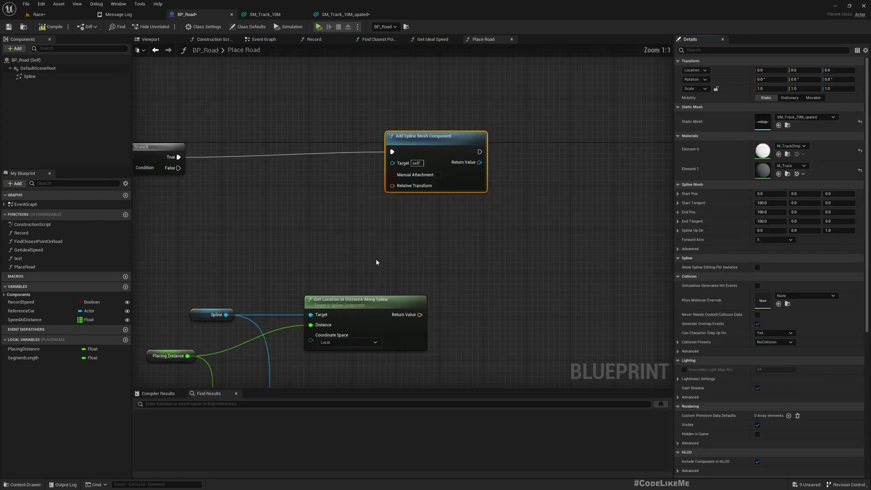
pyautogui.moveTo(425, 148); pyautogui.dragTo(425, 154)
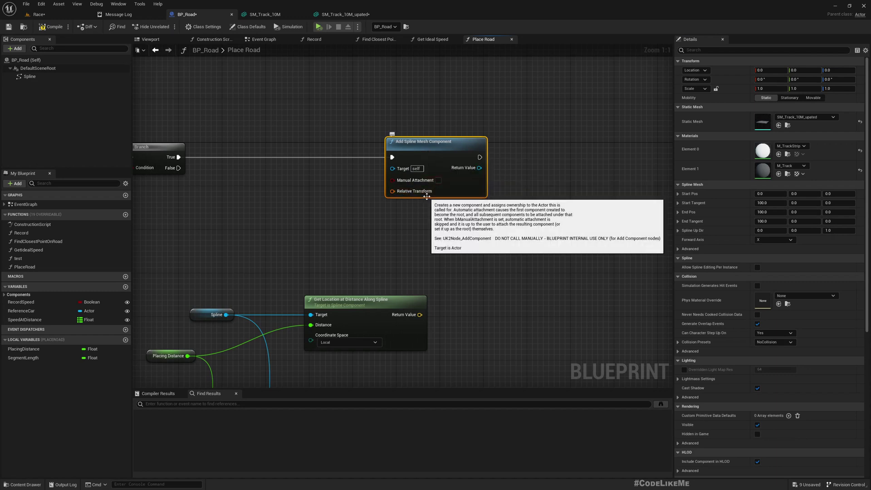
# Step: Add a Set Start and End node from the spline mesh component's Return Value and line it up beside that node
pyautogui.scroll(-3, 442, 209)
pyautogui.moveTo(480, 294); pyautogui.dragTo(413, 208, button='right')
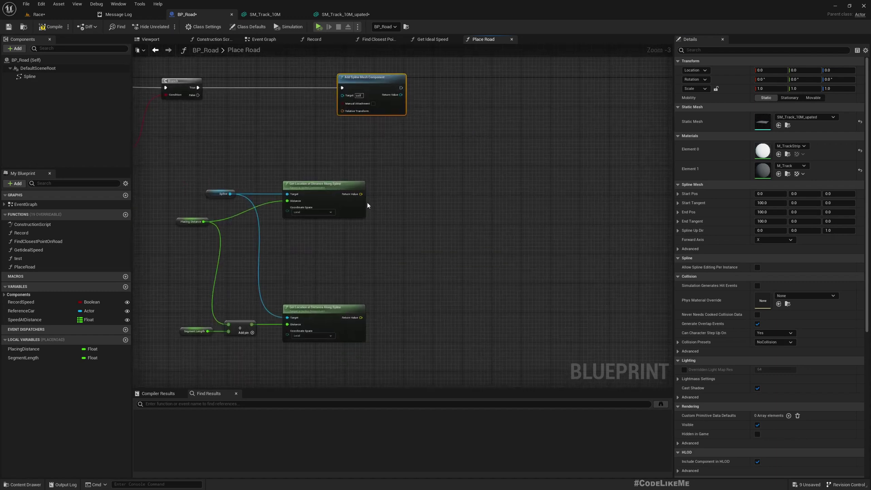
pyautogui.moveTo(401, 91); pyautogui.dragTo(356, 163, button='right')
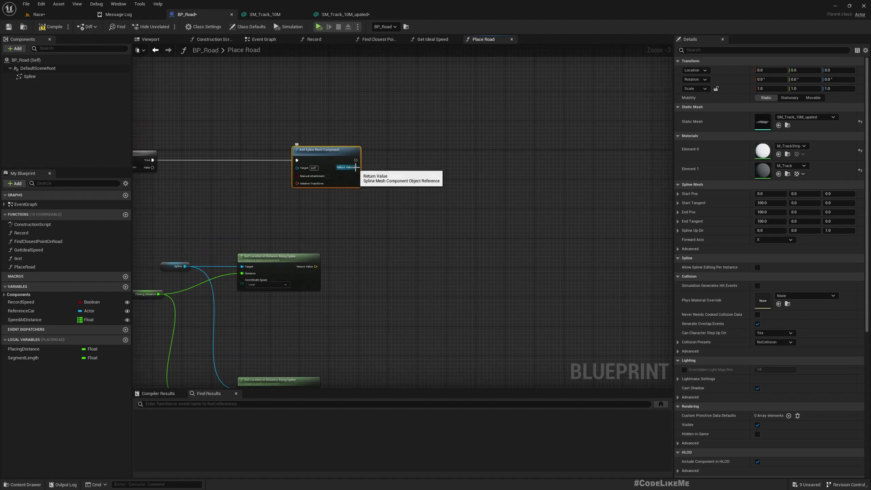
pyautogui.moveTo(358, 169); pyautogui.dragTo(393, 186)
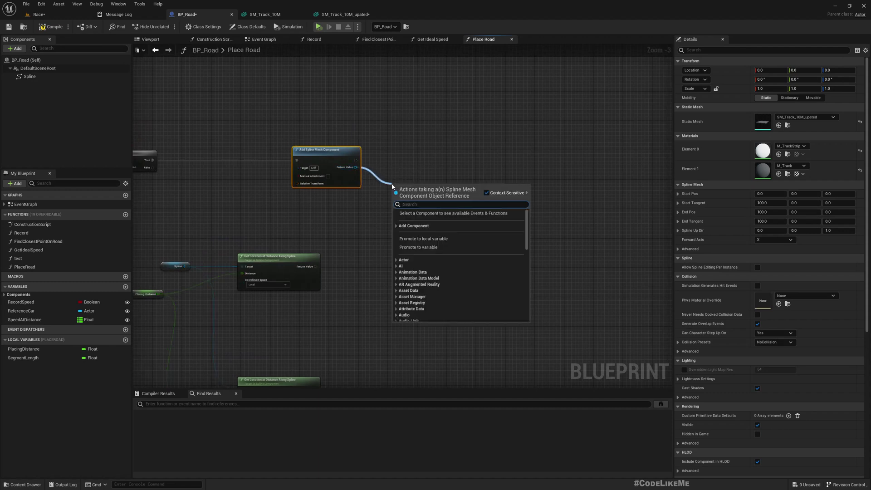
pyautogui.write('set')
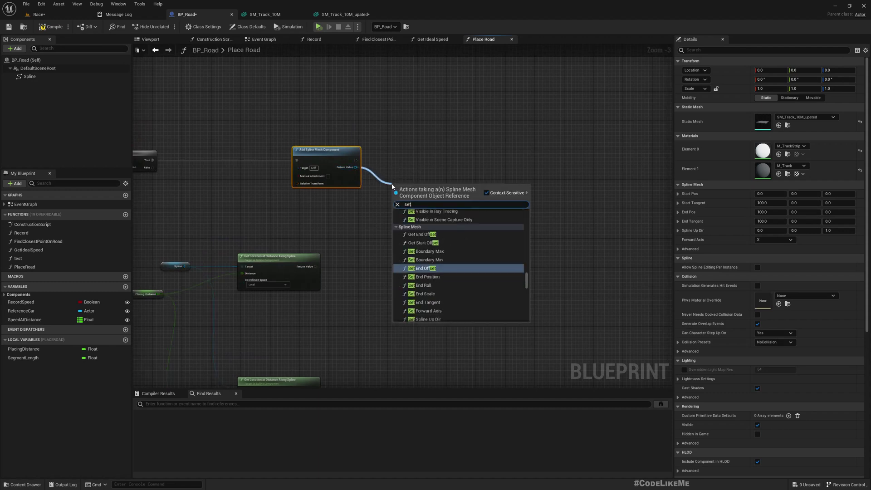
pyautogui.write('star')
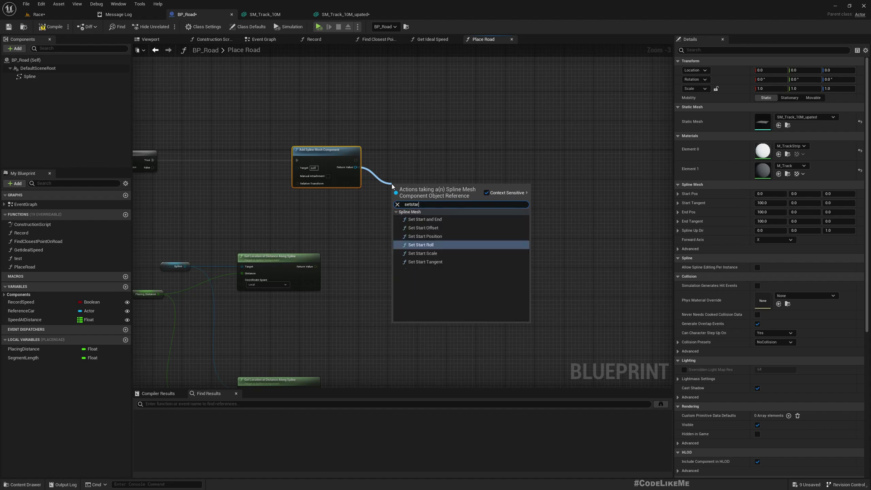
pyautogui.press('Up')
pyautogui.press('Up')
pyautogui.press('Up')
pyautogui.press('Return')
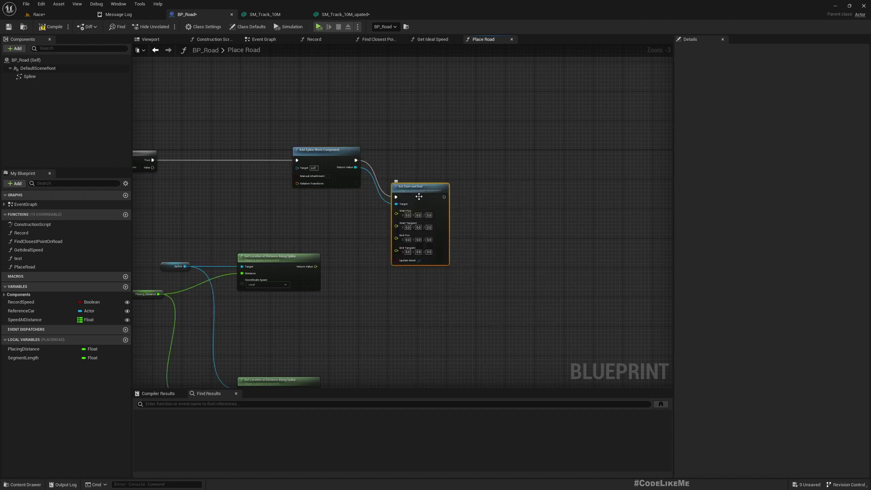
pyautogui.moveTo(419, 196); pyautogui.dragTo(445, 160)
# Step: Connect the first Get Location at Distance Along Spline result to Start Pos and the second one to End Pos
pyautogui.scroll(3, 358, 257)
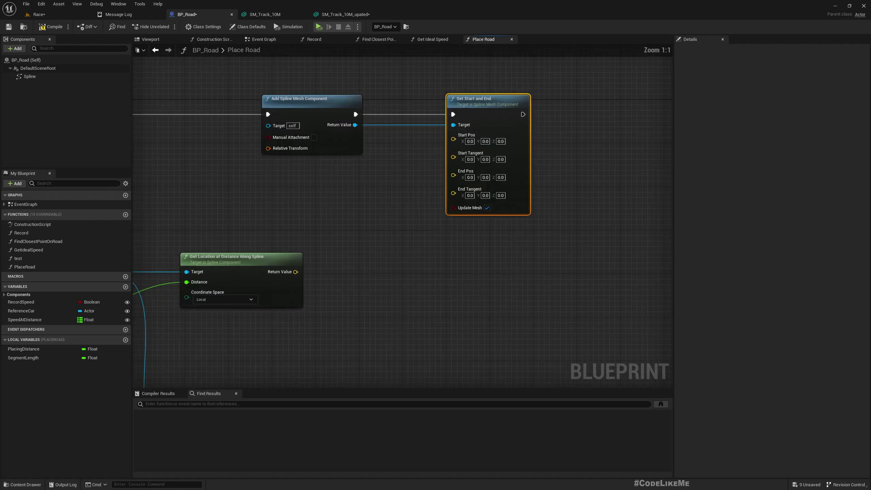
pyautogui.moveTo(345, 285); pyautogui.dragTo(437, 274, button='right')
pyautogui.moveTo(380, 261); pyautogui.dragTo(545, 129)
pyautogui.moveTo(458, 359); pyautogui.dragTo(421, 209, button='right')
pyautogui.moveTo(348, 293); pyautogui.dragTo(522, 229)
pyautogui.moveTo(446, 352); pyautogui.dragTo(537, 226, button='right')
pyautogui.moveTo(605, 124); pyautogui.dragTo(595, 154, button='right')
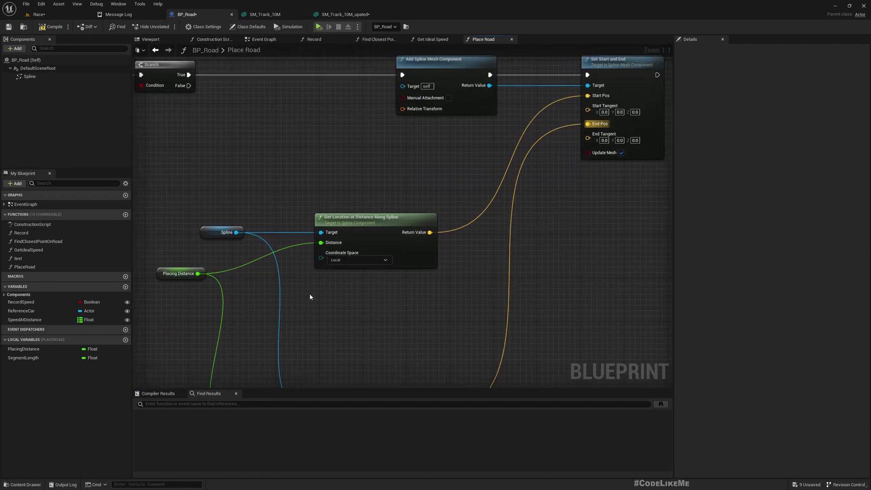
# Step: Add a Get Direction at Distance Along Spline node from Spline below the first location node, with Placing Distance as its Distance
pyautogui.moveTo(309, 297); pyautogui.dragTo(248, 195, button='right')
pyautogui.moveTo(226, 162); pyautogui.dragTo(307, 254)
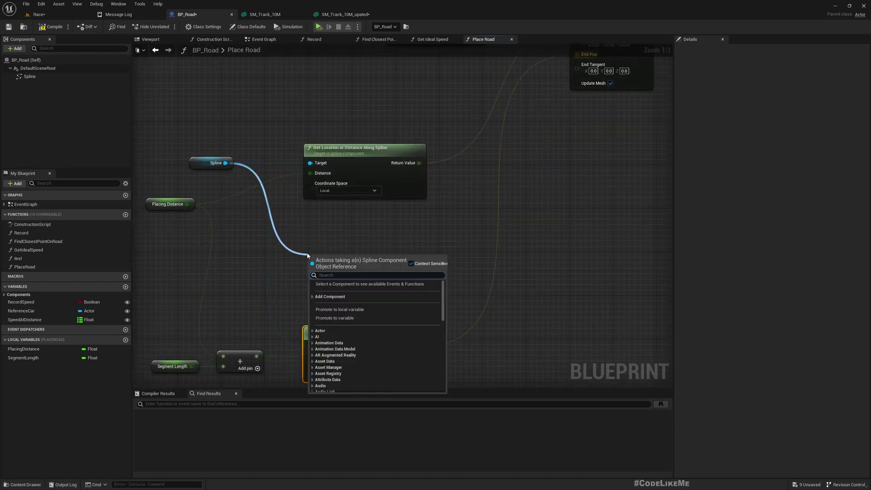
pyautogui.write('get')
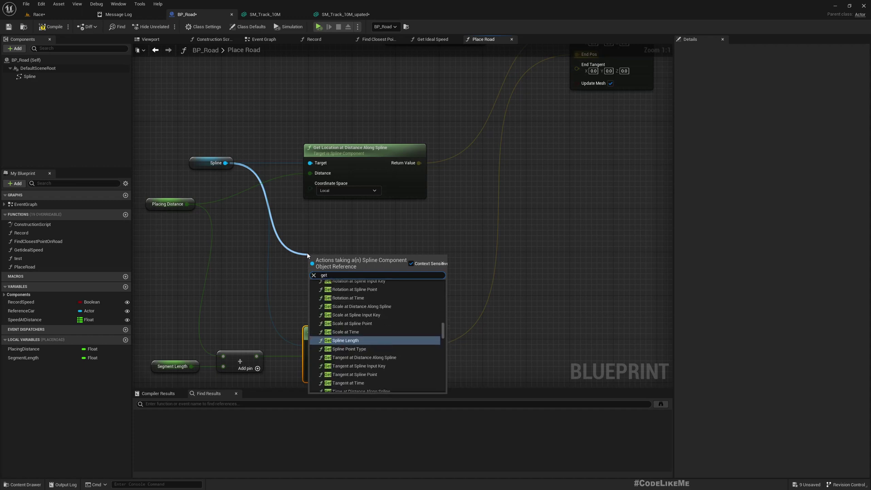
pyautogui.write('direcio')
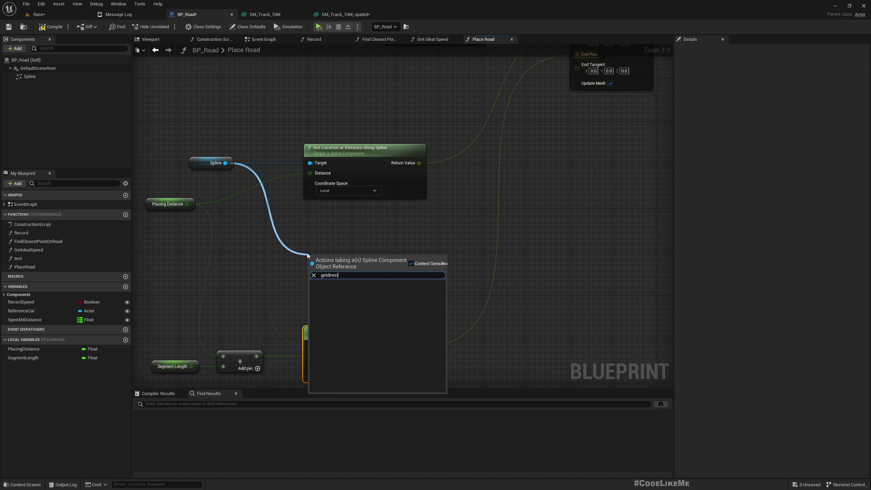
pyautogui.press('BackSpace')
pyautogui.press('Up')
pyautogui.press('Up')
pyautogui.press('Up')
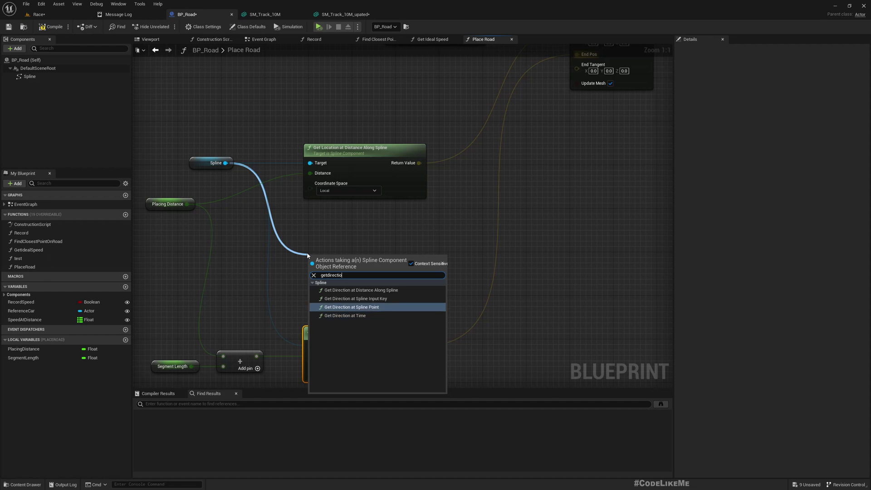
pyautogui.press('Return')
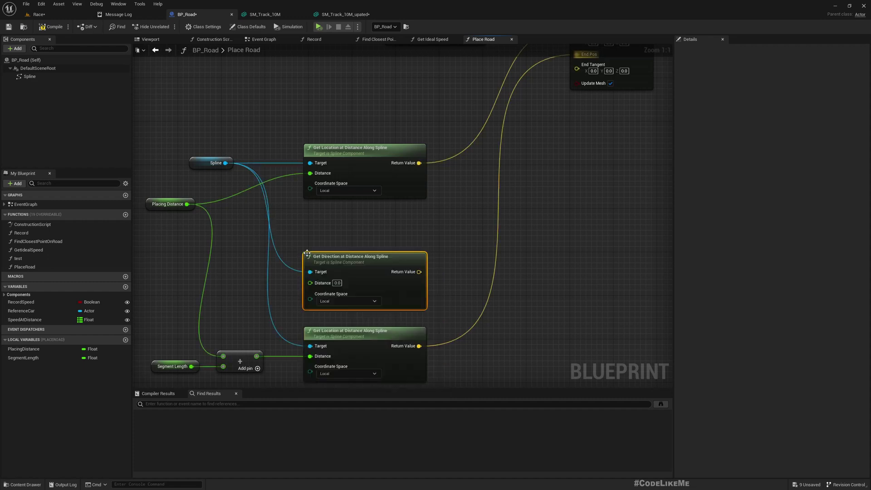
pyautogui.moveTo(370, 264); pyautogui.dragTo(365, 219)
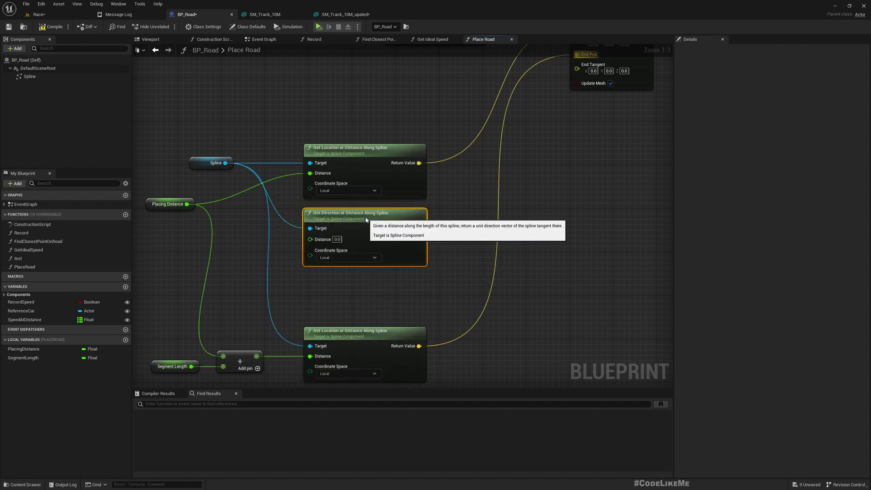
pyautogui.moveTo(189, 205); pyautogui.dragTo(322, 243)
# Step: Duplicate the Get Direction node below the second location node and connect Spline and the PlacingDistance plus SegmentLength sum to it
pyautogui.moveTo(373, 278); pyautogui.dragTo(317, 164, button='right')
pyautogui.scroll(-2, 317, 165)
pyautogui.hotkey('ctrl', 'd')
pyautogui.moveTo(414, 180); pyautogui.dragTo(336, 261)
pyautogui.moveTo(206, 79); pyautogui.dragTo(270, 267)
pyautogui.moveTo(232, 223); pyautogui.dragTo(270, 276)
# Step: Connect the first Get Direction result to Start Tangent and the duplicate's result to End Tangent
pyautogui.moveTo(477, 208); pyautogui.dragTo(371, 343, button='right')
pyautogui.scroll(-2, 396, 291)
pyautogui.scroll(3, 317, 282)
pyautogui.moveTo(264, 296); pyautogui.dragTo(414, 135)
pyautogui.moveTo(354, 340); pyautogui.dragTo(337, 183, button='right')
pyautogui.moveTo(258, 300); pyautogui.dragTo(402, 163)
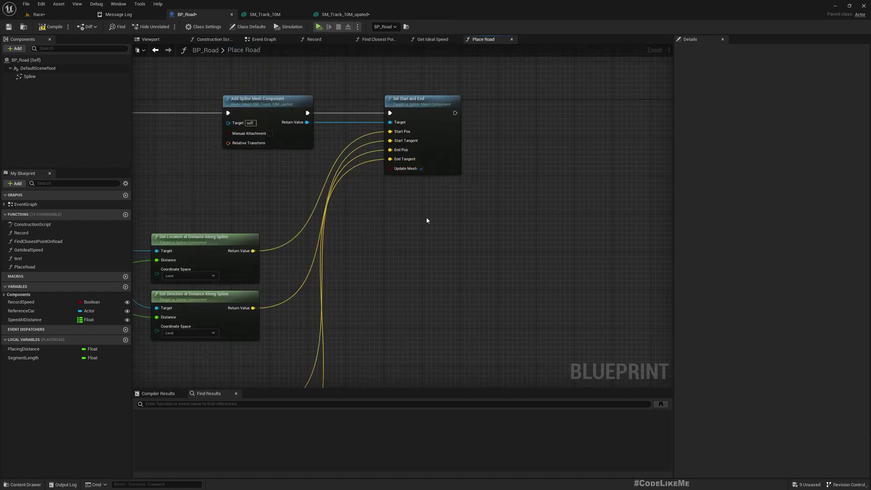
# Step: Add a Set PlacingDistance node and connect it after the Set Start and End node
pyautogui.scroll(-2, 442, 221)
pyautogui.moveTo(446, 220); pyautogui.dragTo(452, 277, button='right')
pyautogui.scroll(2, 453, 206)
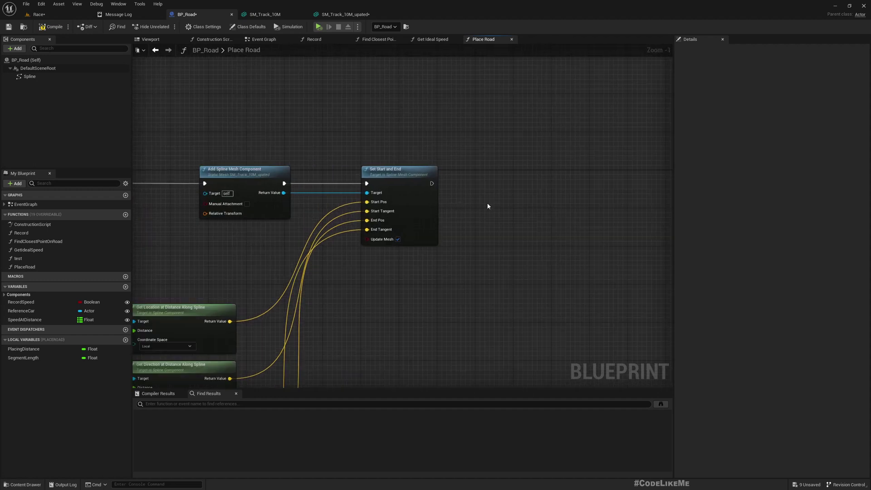
pyautogui.moveTo(485, 205); pyautogui.dragTo(420, 207, button='right')
pyautogui.moveTo(363, 185); pyautogui.dragTo(470, 187)
pyautogui.click(20, 349)
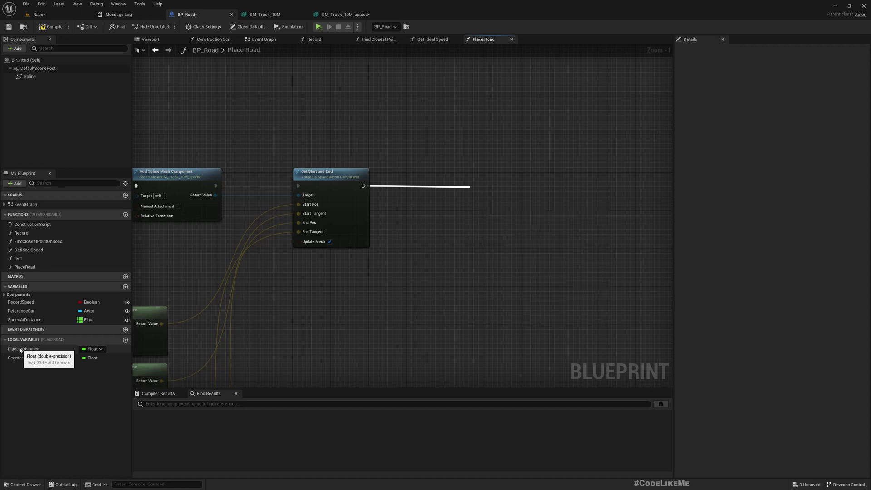
pyautogui.moveTo(20, 349); pyautogui.dragTo(453, 194)
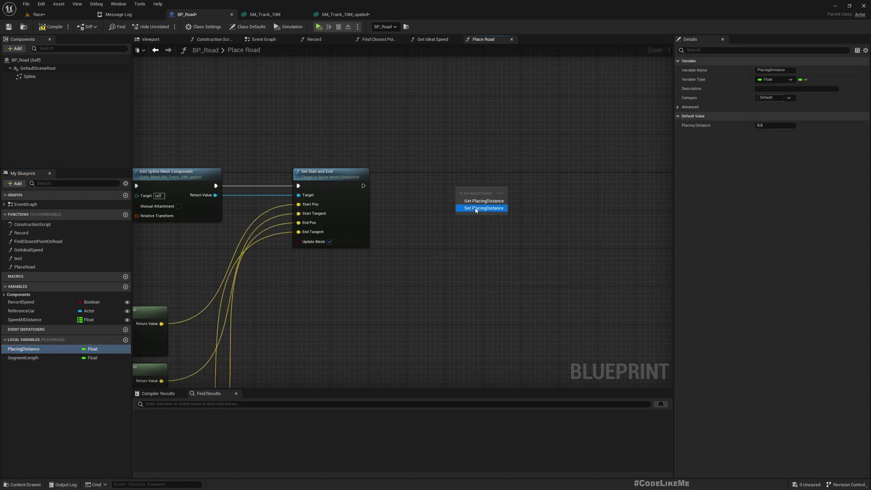
pyautogui.click(480, 208)
pyautogui.moveTo(364, 185); pyautogui.dragTo(493, 186)
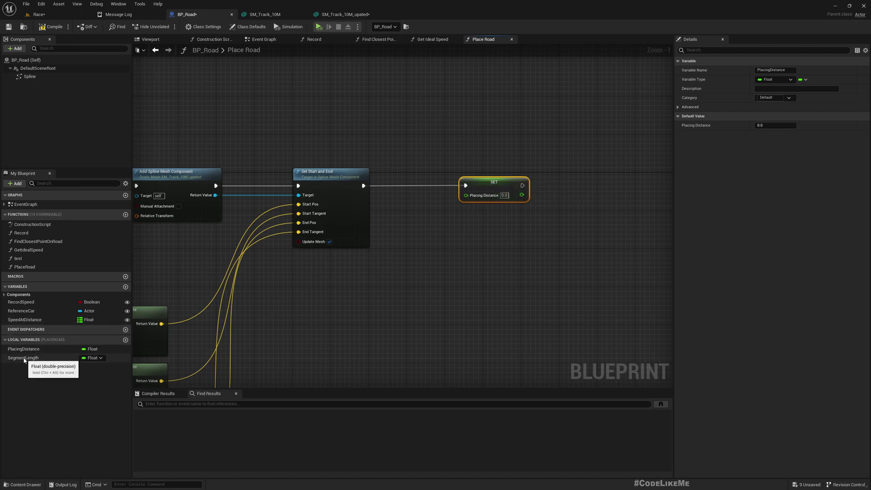
# Step: Place SegmentLength and PlacingDistance getters below the SET node and sum them with a new Add node
pyautogui.moveTo(23, 358); pyautogui.dragTo(421, 269)
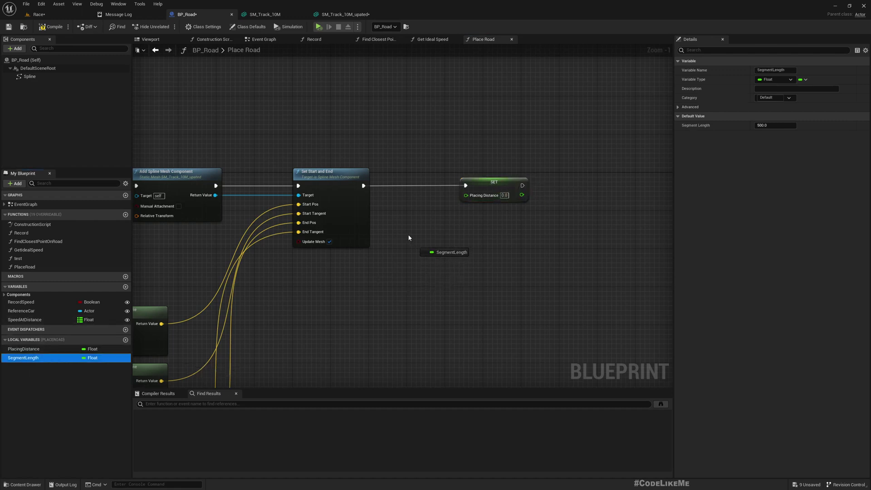
pyautogui.keyDown('ctrl'); pyautogui.moveTo(408, 237); pyautogui.dragTo(409, 237); pyautogui.keyUp('ctrl')
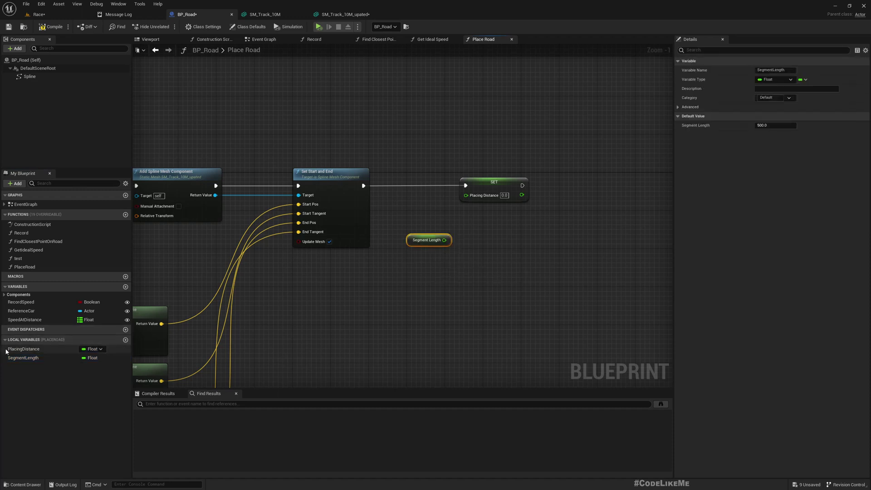
pyautogui.keyDown('ctrl'); pyautogui.moveTo(17, 350); pyautogui.dragTo(406, 255); pyautogui.keyUp('ctrl')
pyautogui.moveTo(409, 222); pyautogui.dragTo(470, 235)
pyautogui.click(433, 231)
pyautogui.write('+')
pyautogui.press('Return')
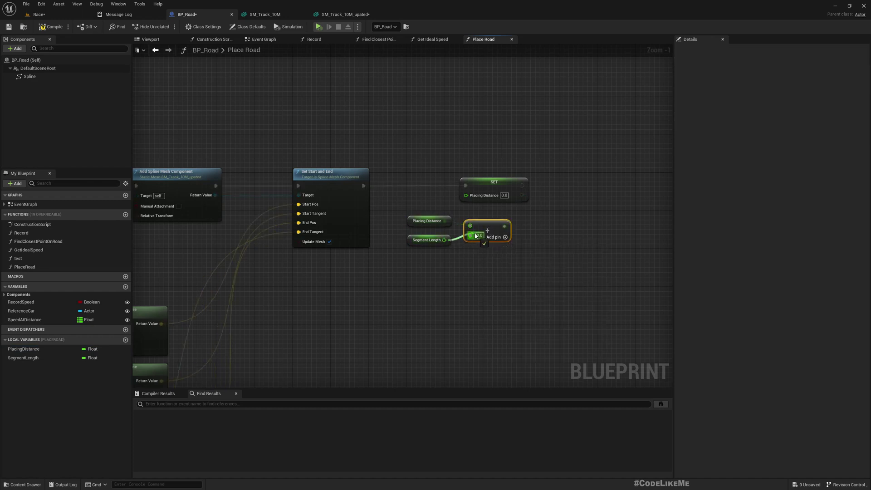
# Step: Connect the sum to the SET node's Placing Distance input and tidy the positions of the SET and Add nodes
pyautogui.moveTo(485, 185); pyautogui.dragTo(538, 188)
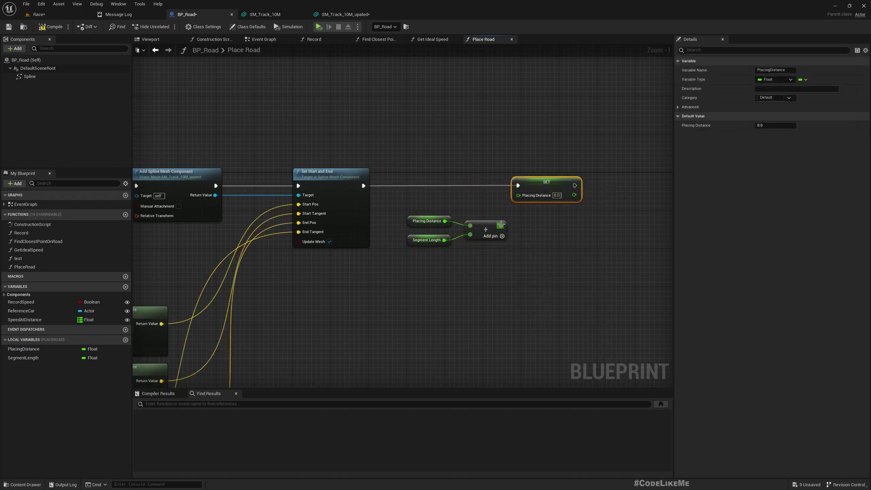
pyautogui.moveTo(500, 225); pyautogui.dragTo(518, 196)
pyautogui.moveTo(491, 234); pyautogui.dragTo(495, 229)
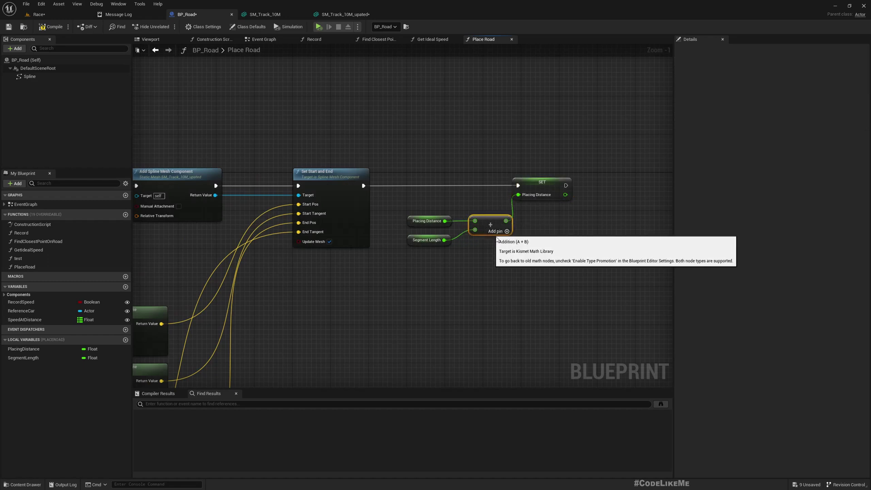
pyautogui.scroll(-3, 497, 240)
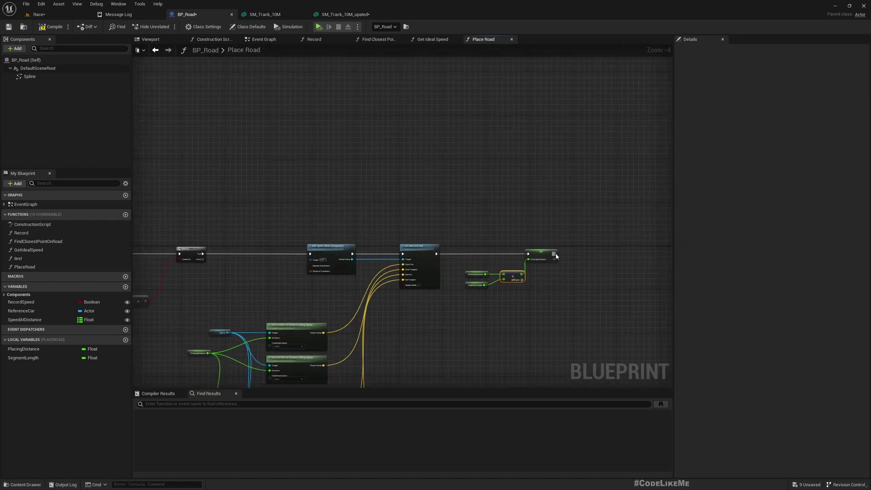
pyautogui.moveTo(555, 254); pyautogui.dragTo(614, 262)
pyautogui.moveTo(691, 238); pyautogui.dragTo(452, 200)
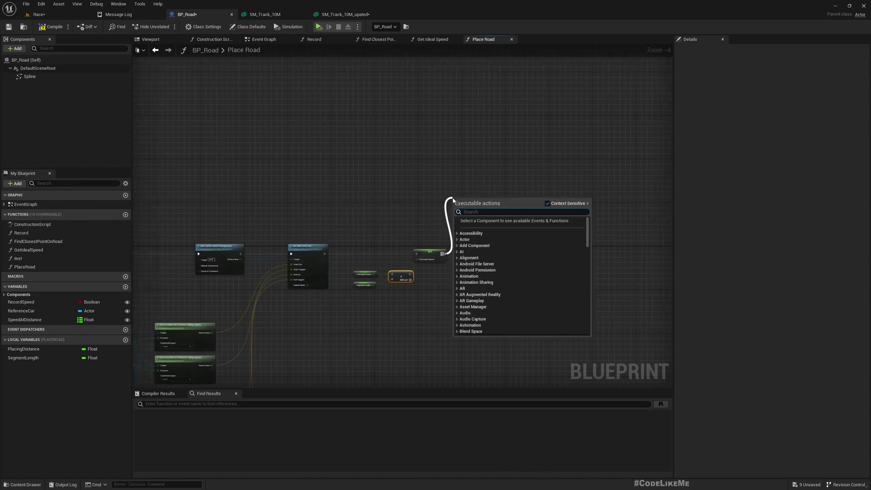
pyautogui.write('return')
pyautogui.press('Return')
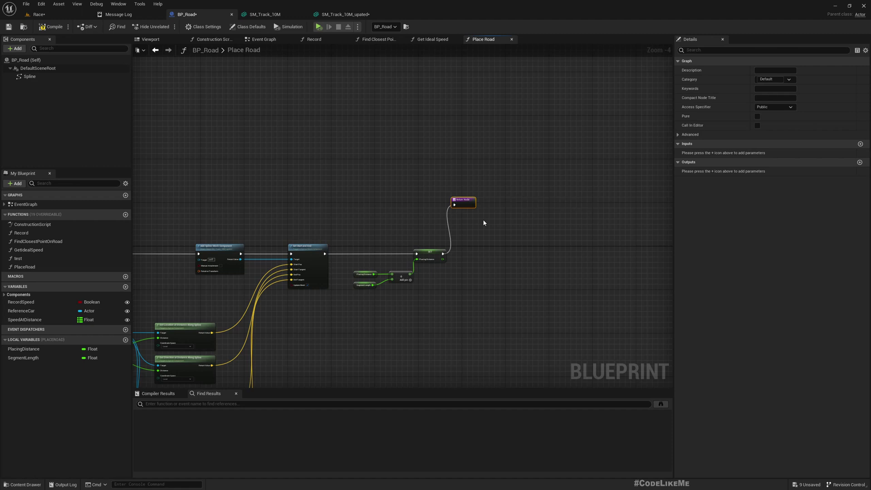
pyautogui.hotkey('ctrl', 'z')
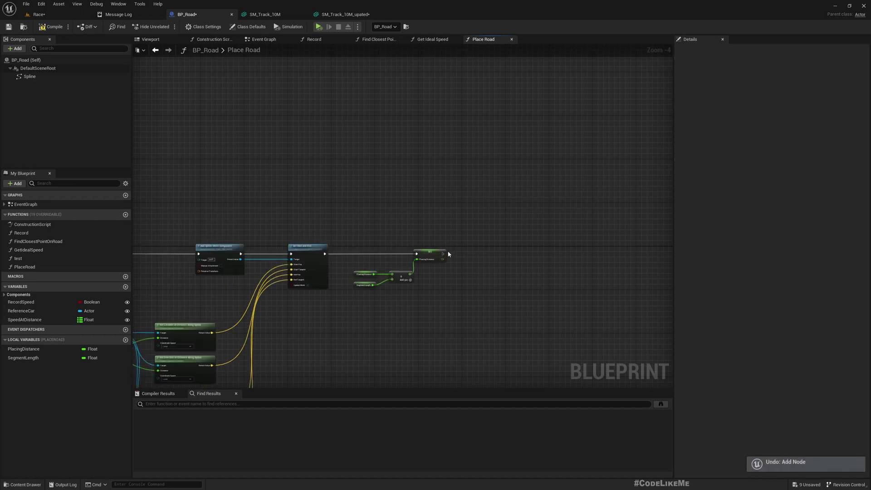
# Step: Add a reroute node above the SET PlacingDistance node and loop its execution back into the Branch node's input
pyautogui.moveTo(442, 255); pyautogui.dragTo(452, 184)
pyautogui.write('r')
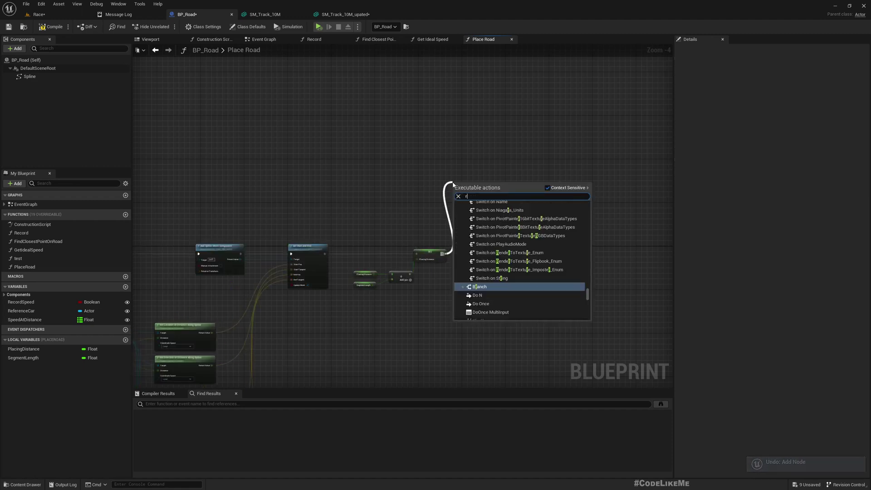
pyautogui.write('rer')
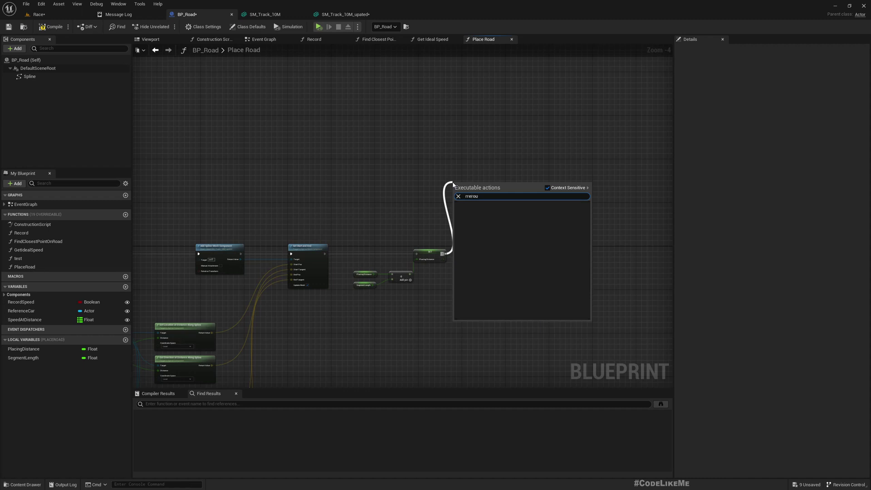
pyautogui.press('BackSpace')
pyautogui.press('BackSpace')
pyautogui.press('BackSpace')
pyautogui.press('BackSpace')
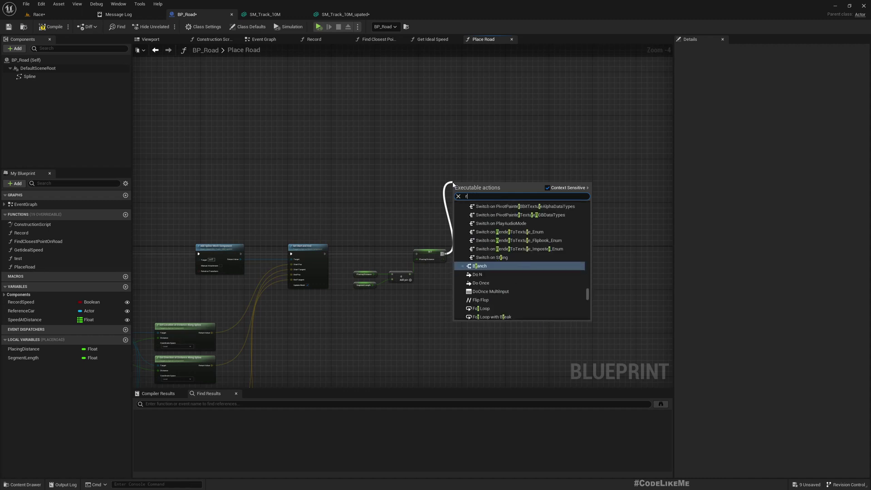
pyautogui.write('er')
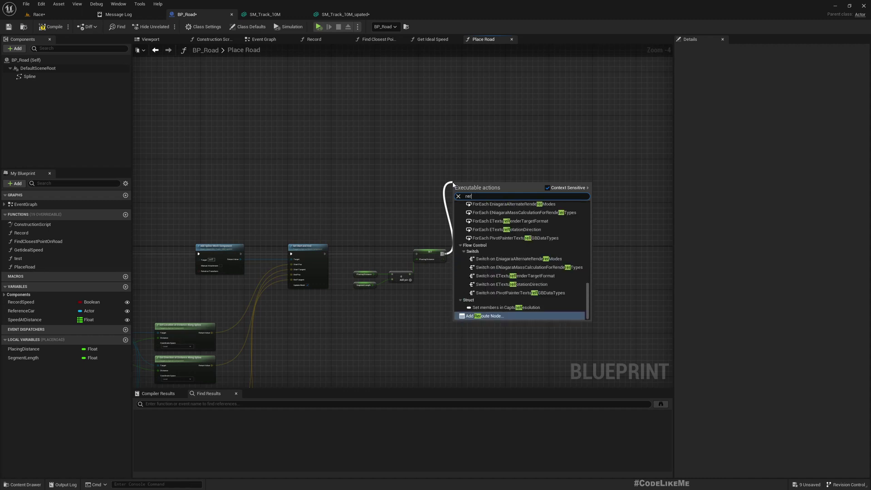
pyautogui.write('ou')
pyautogui.press('Return')
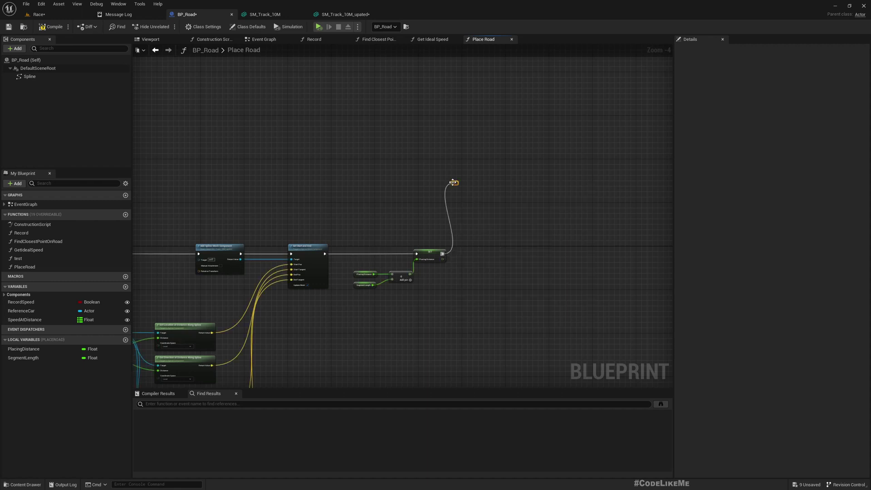
pyautogui.moveTo(454, 183); pyautogui.dragTo(197, 257)
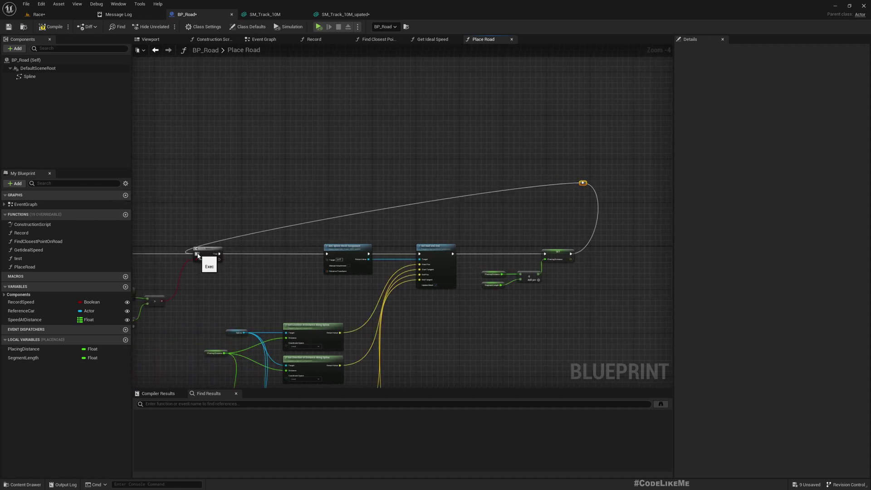
# Step: Insert a second reroute node on the loop-back wire and left-align it with the Branch node
pyautogui.doubleClick(262, 232)
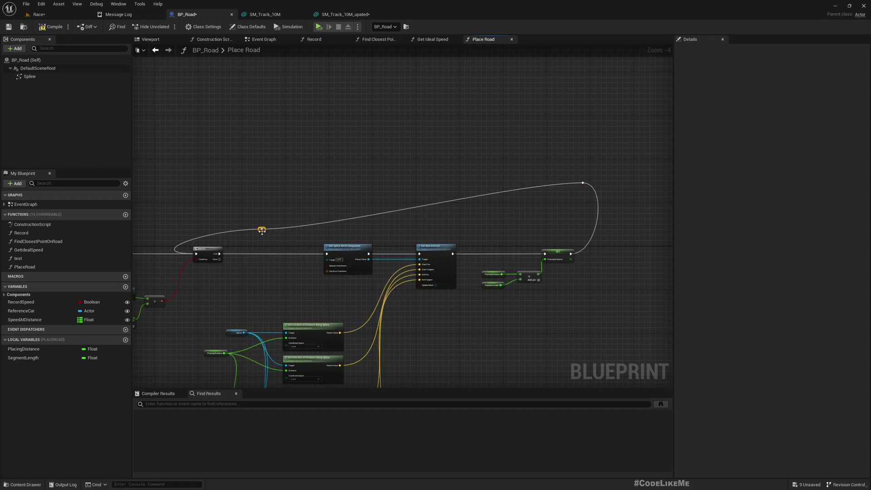
pyautogui.moveTo(285, 229); pyautogui.dragTo(285, 230)
pyautogui.moveTo(189, 207); pyautogui.dragTo(297, 277)
pyautogui.hotkey('shift', 'a')
# Step: Align the two reroute nodes at the same height and right-align the far one with the SET PlacingDistance node
pyautogui.moveTo(565, 163); pyautogui.dragTo(597, 226)
pyautogui.moveTo(177, 195); pyautogui.dragTo(224, 235)
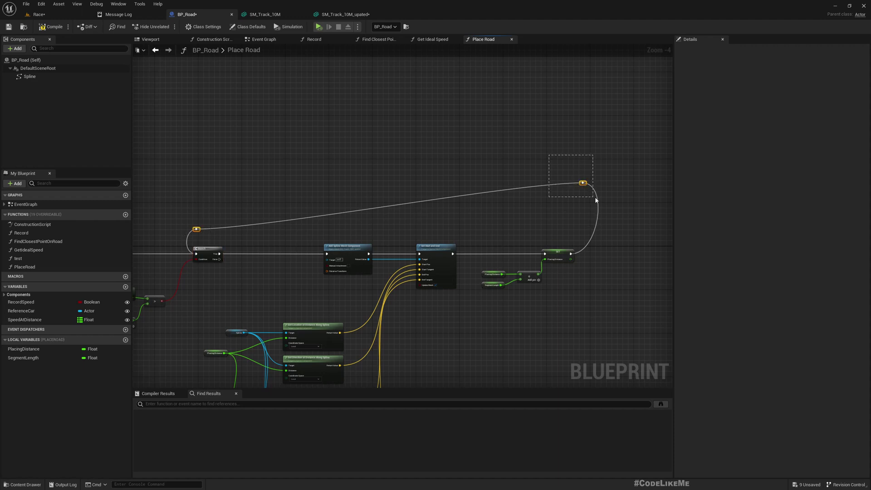
pyautogui.hotkey('shift', 'w')
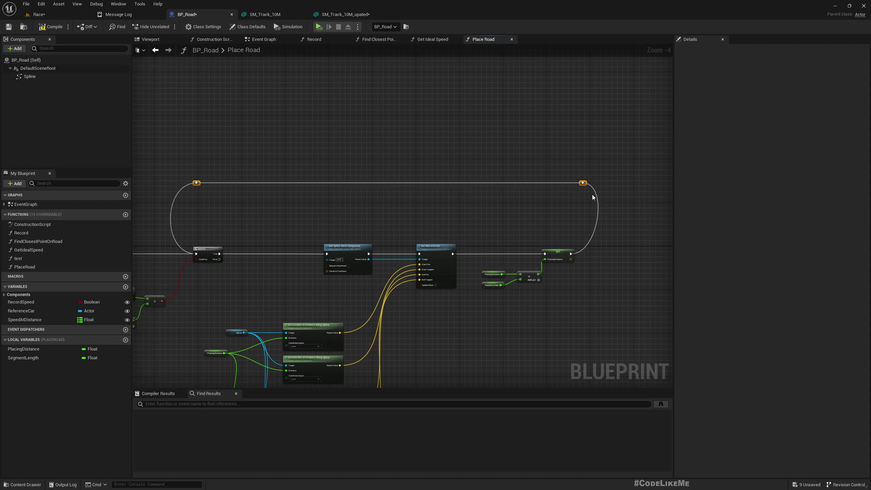
pyautogui.moveTo(564, 159); pyautogui.dragTo(598, 294)
pyautogui.hotkey('shift', 'd')
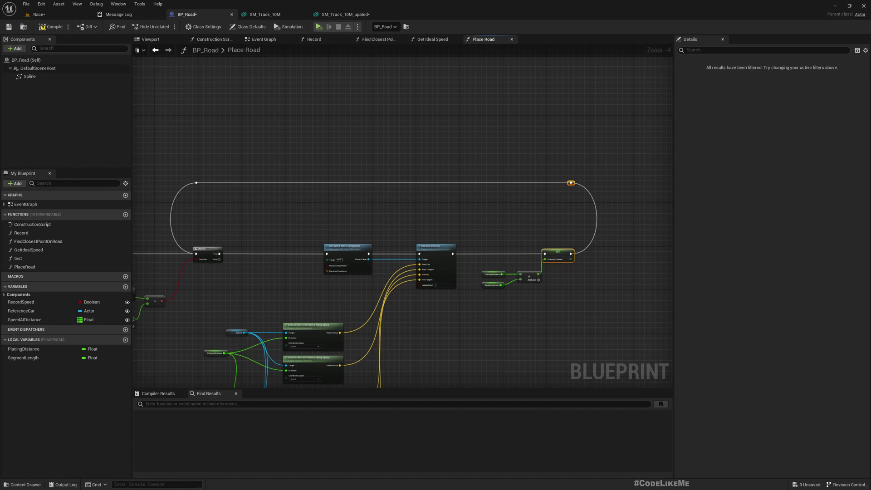
# Step: Call the PlaceRoad function from the Construction Script, connected to its execution output
pyautogui.moveTo(536, 335); pyautogui.dragTo(526, 292, button='right')
pyautogui.scroll(-2, 527, 293)
pyautogui.scroll(2, 526, 293)
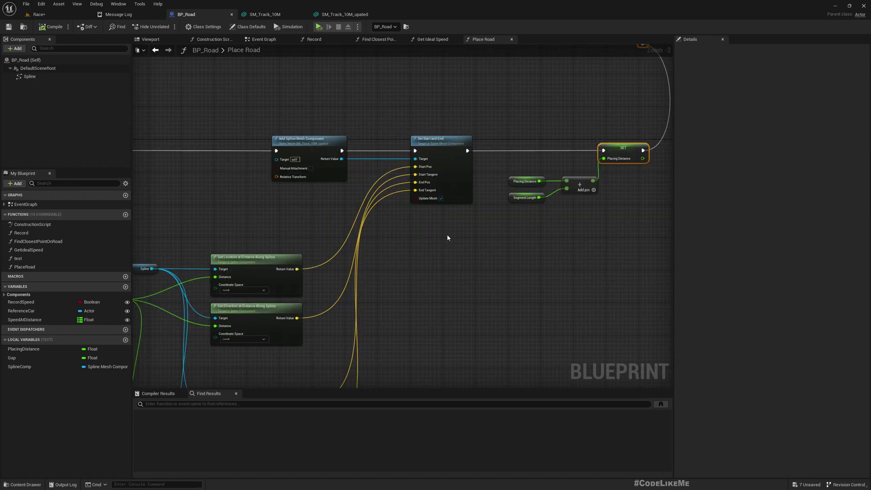
pyautogui.scroll(-2, 448, 237)
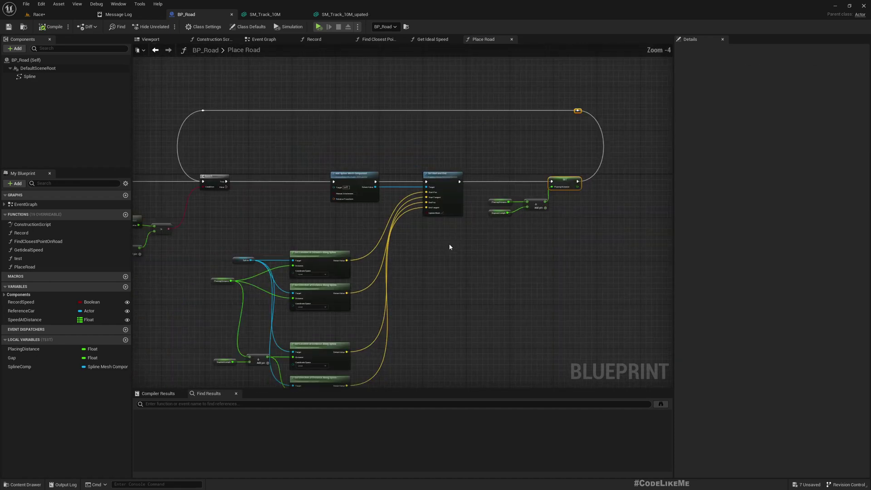
pyautogui.moveTo(454, 263); pyautogui.dragTo(561, 227, button='right')
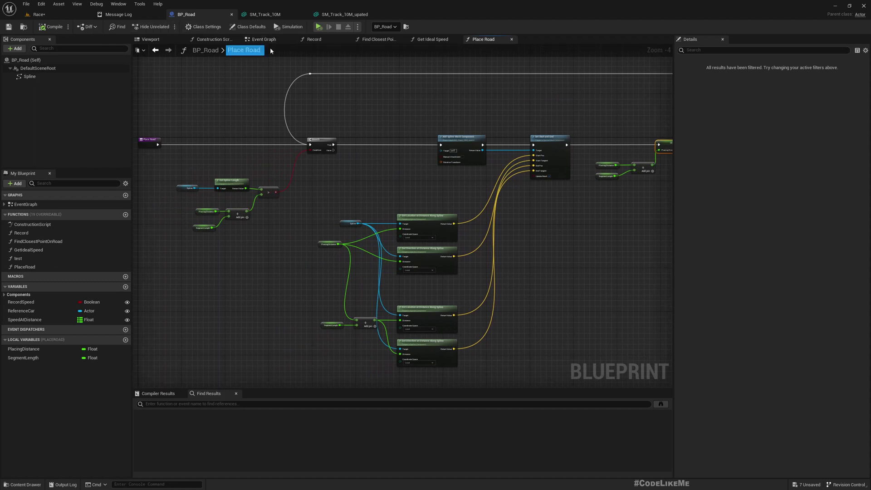
pyautogui.click(231, 40)
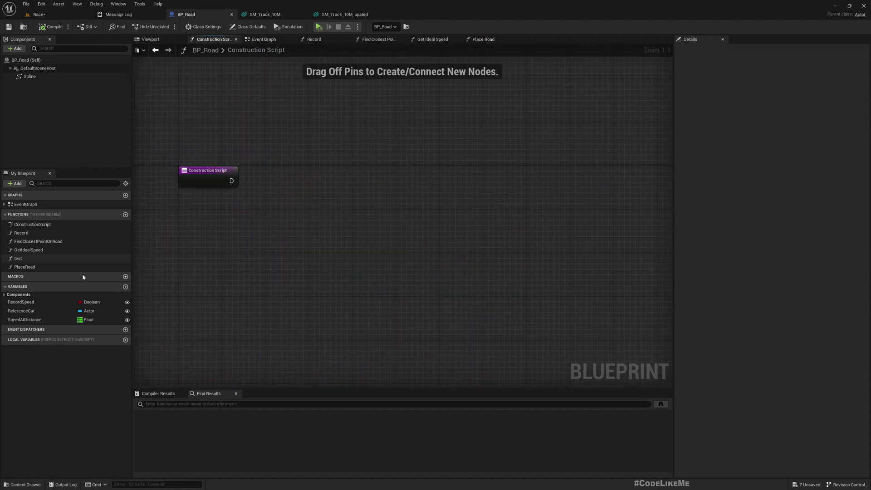
pyautogui.moveTo(25, 267); pyautogui.dragTo(320, 174)
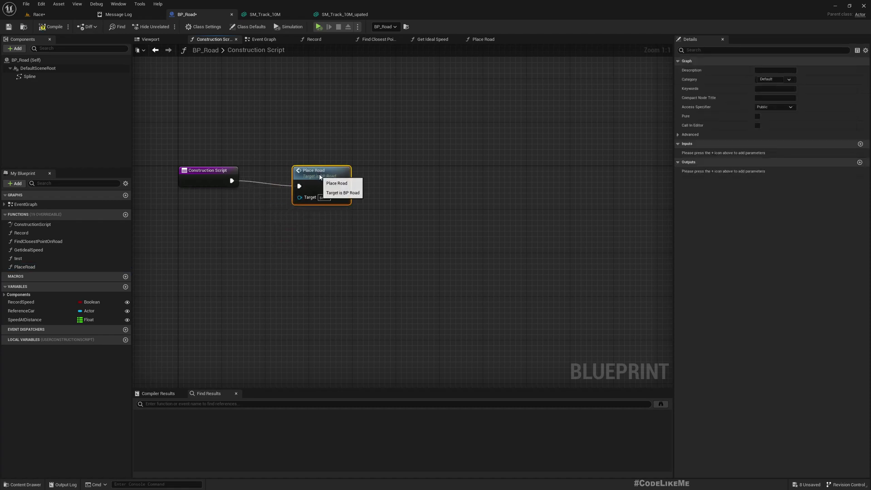
# Step: In the Race level, slightly raise the two BP_Road spline points next to the gap in the road
pyautogui.click(39, 14)
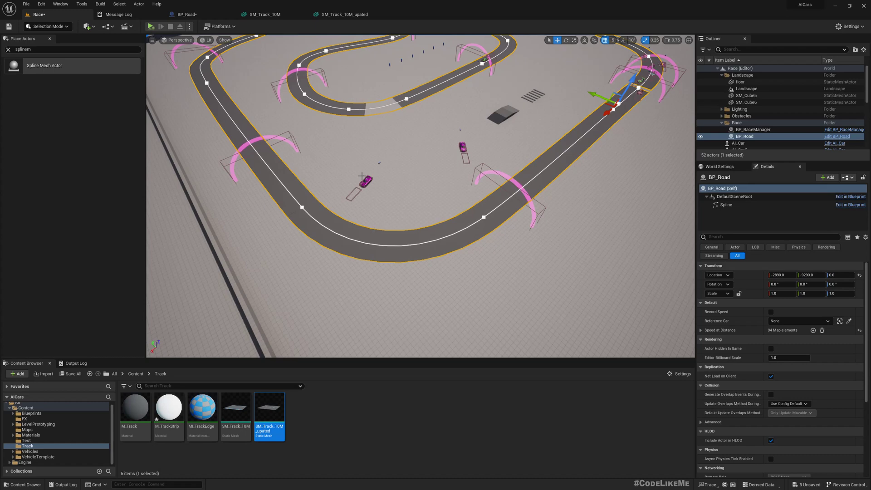
pyautogui.scroll(-3, 361, 175)
pyautogui.moveTo(347, 164); pyautogui.dragTo(347, 163, button='right')
pyautogui.press('w')
pyautogui.scroll(2, 269, 219)
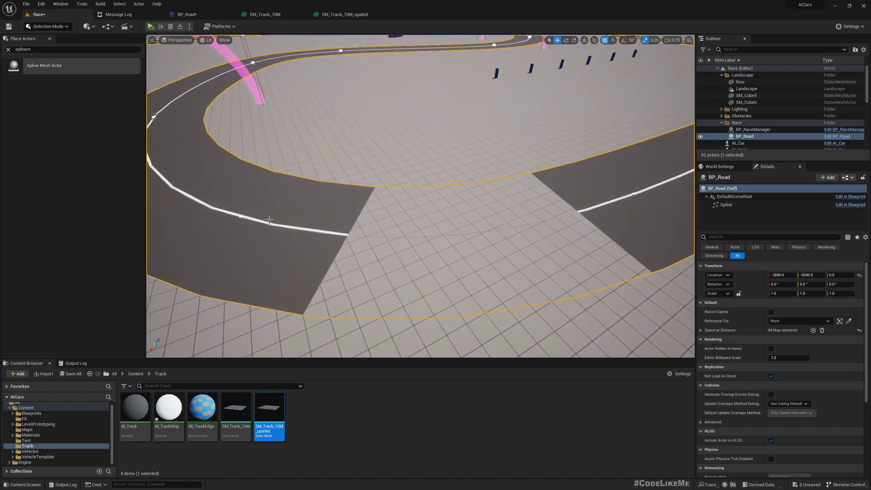
pyautogui.press('s')
pyautogui.moveTo(299, 224); pyautogui.dragTo(335, 231, button='right')
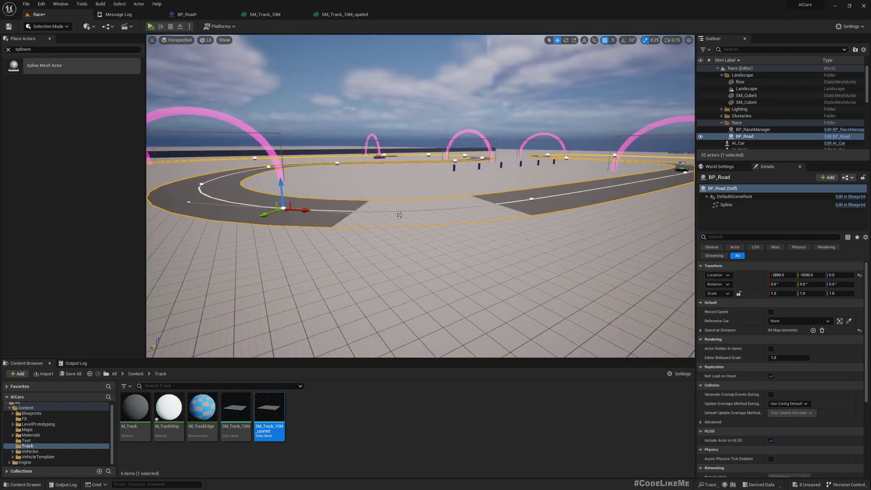
pyautogui.moveTo(400, 191); pyautogui.dragTo(399, 188)
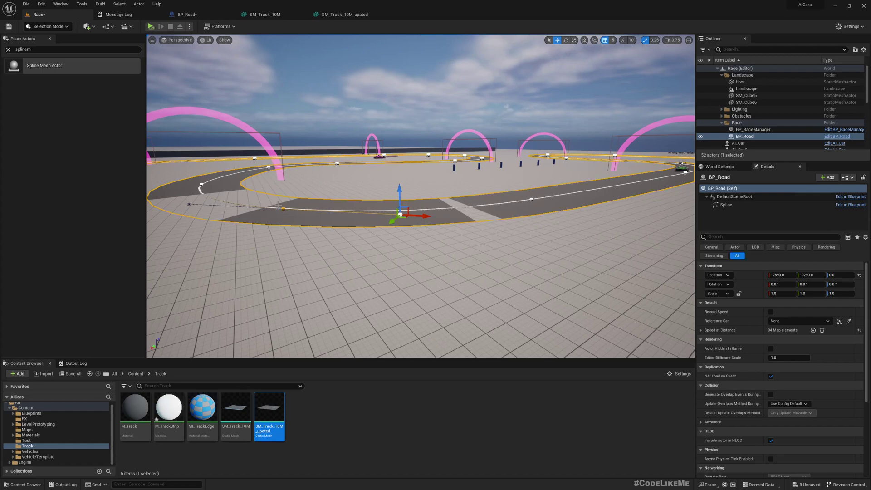
pyautogui.moveTo(280, 186); pyautogui.dragTo(280, 184)
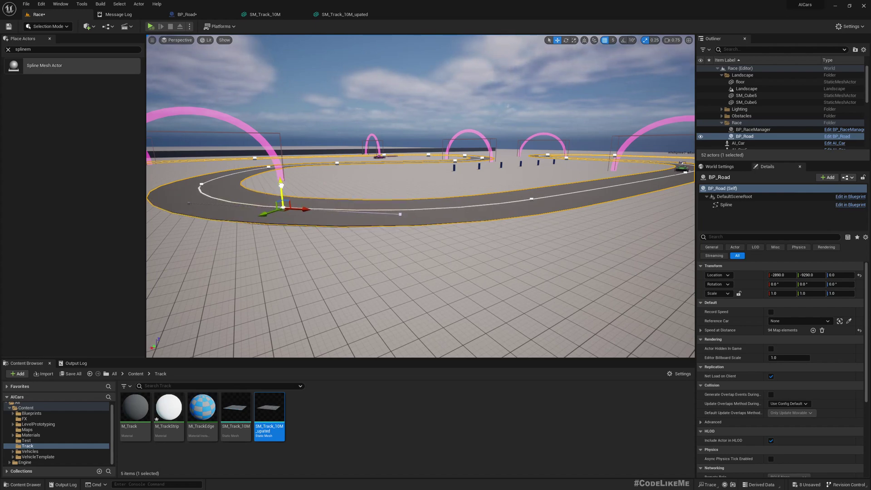
# Step: View the whole track from above and briefly run the race on the new road, ending the run
pyautogui.press('s')
pyautogui.moveTo(282, 185)
pyautogui.mouseDown(button='right')
pyautogui.moveTo(282, 213)
pyautogui.moveTo(263, 236)
pyautogui.moveTo(272, 241)
pyautogui.moveTo(265, 231)
pyautogui.moveTo(283, 187)
pyautogui.mouseUp(button='right')
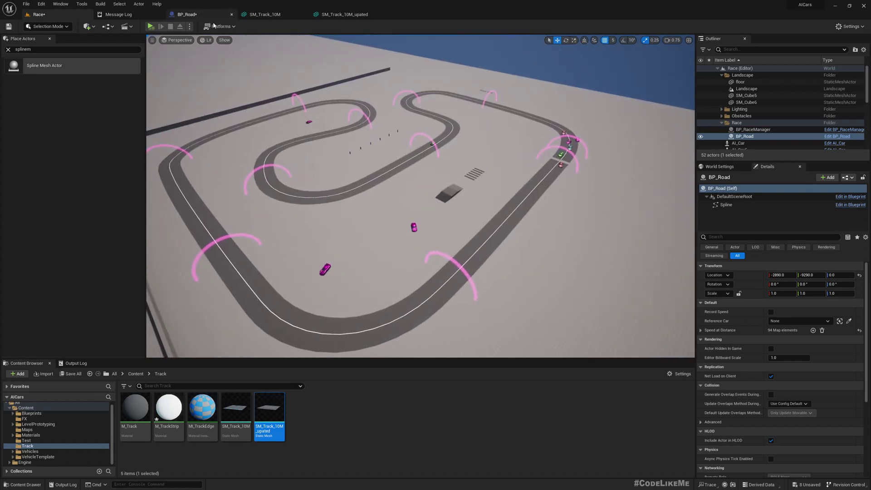
pyautogui.click(151, 27)
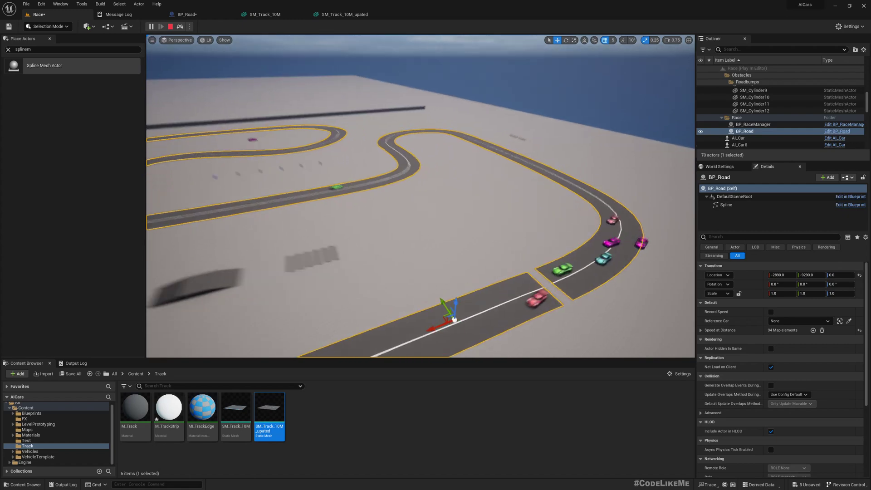
pyautogui.press('Escape')
# Step: Move SportsCar_Pawn off the track to a Y location of about -14348
pyautogui.click(474, 226)
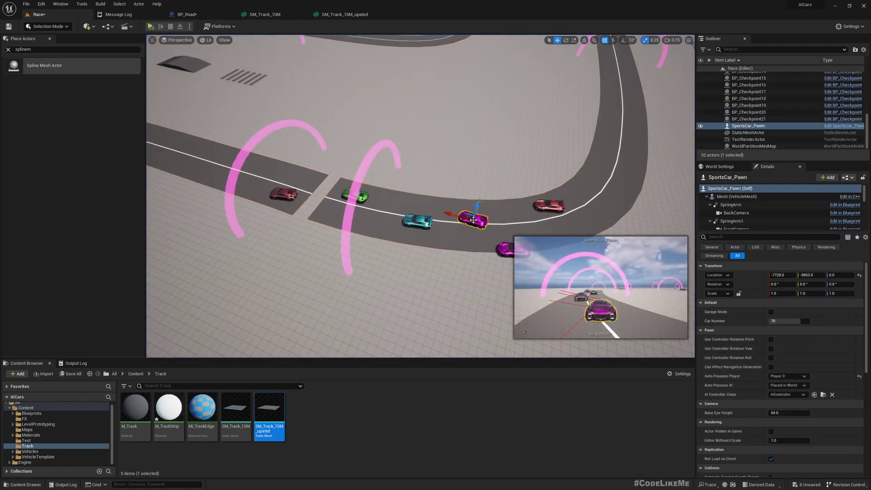
pyautogui.press('f')
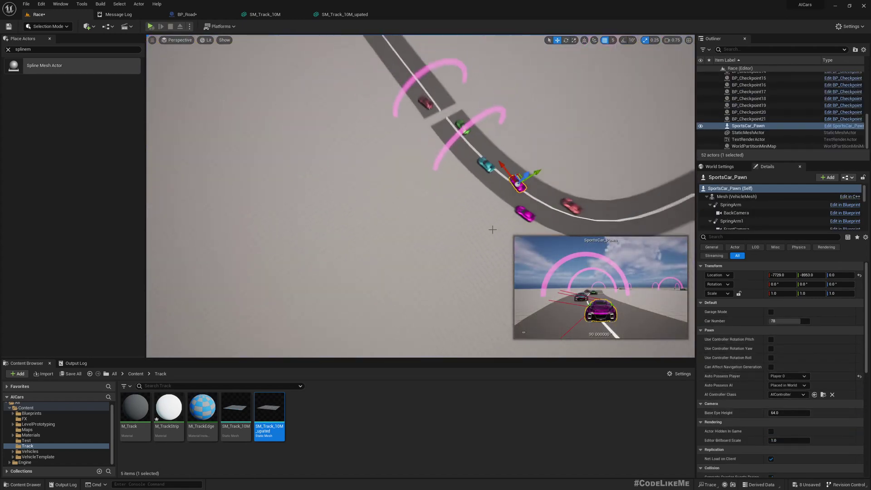
pyautogui.moveTo(528, 176); pyautogui.dragTo(353, 285)
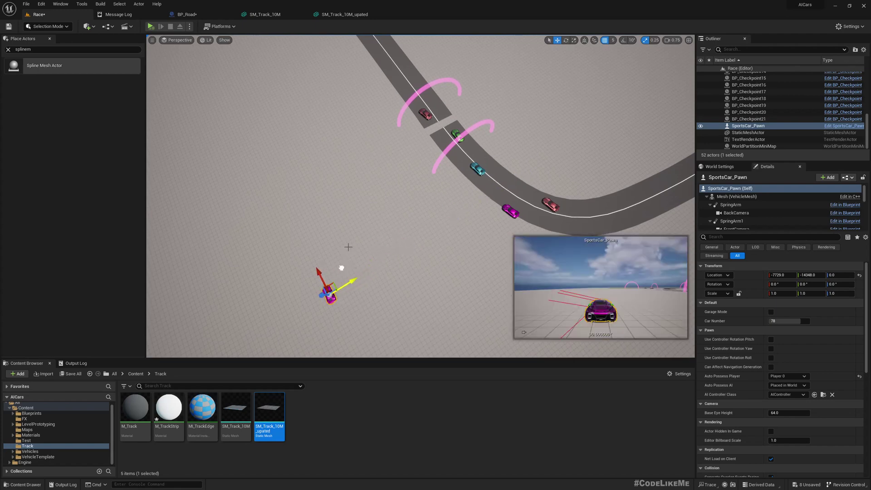
# Step: Simulate the level in full screen and follow how the AI cars drive along the new road
pyautogui.moveTo(348, 247); pyautogui.dragTo(368, 196, button='right')
pyautogui.press('w')
pyautogui.press('F11')
pyautogui.hotkey('alt', 's')
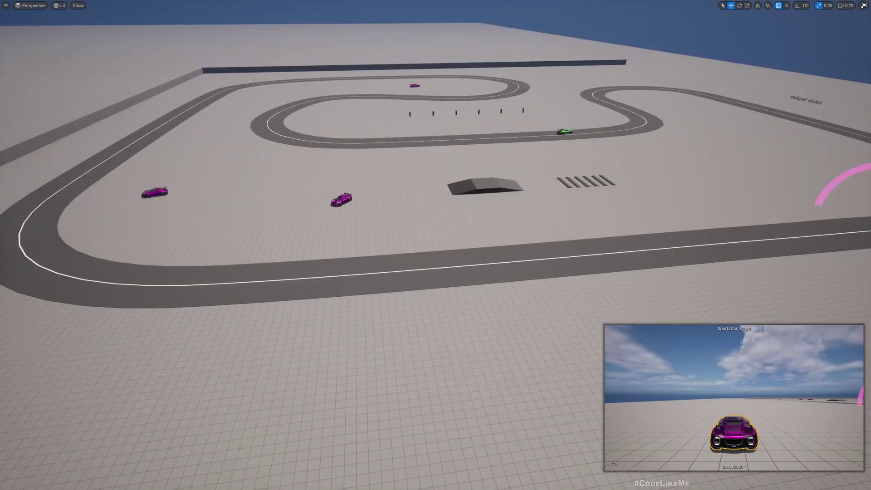
pyautogui.moveTo(368, 195); pyautogui.dragTo(336, 208, button='right')
pyautogui.press('a')
pyautogui.press('e')
pyautogui.press('a')
pyautogui.press('e')
pyautogui.press('d')
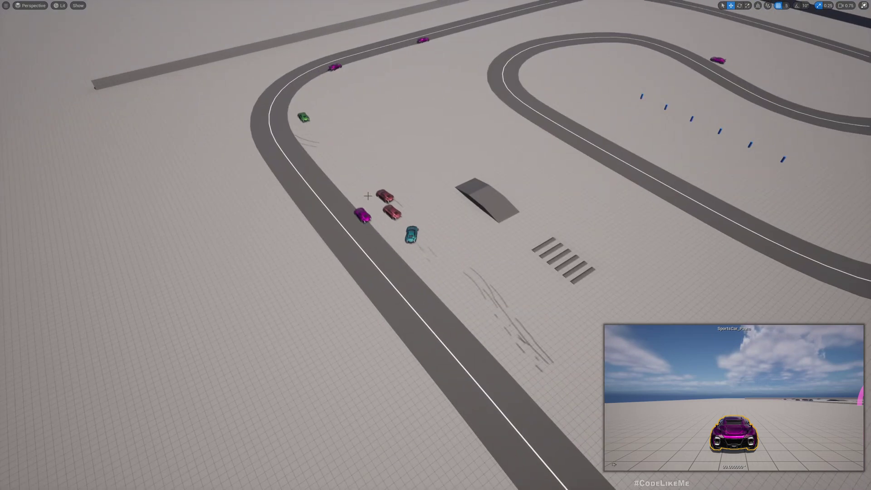
pyautogui.press('Escape')
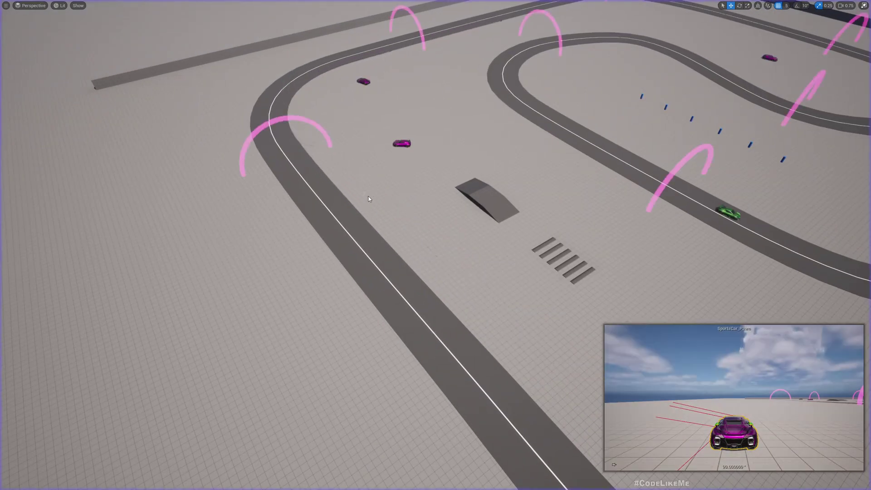
# Step: Leave the full-screen view, select all AI cars from AI_Car to AI_Car17 and set their Lane Width to 150
pyautogui.moveTo(364, 200)
pyautogui.mouseDown(button='right')
pyautogui.moveTo(422, 194)
pyautogui.moveTo(426, 205)
pyautogui.moveTo(277, 195)
pyautogui.moveTo(369, 204)
pyautogui.mouseUp(button='right')
pyautogui.press('s')
pyautogui.press('w')
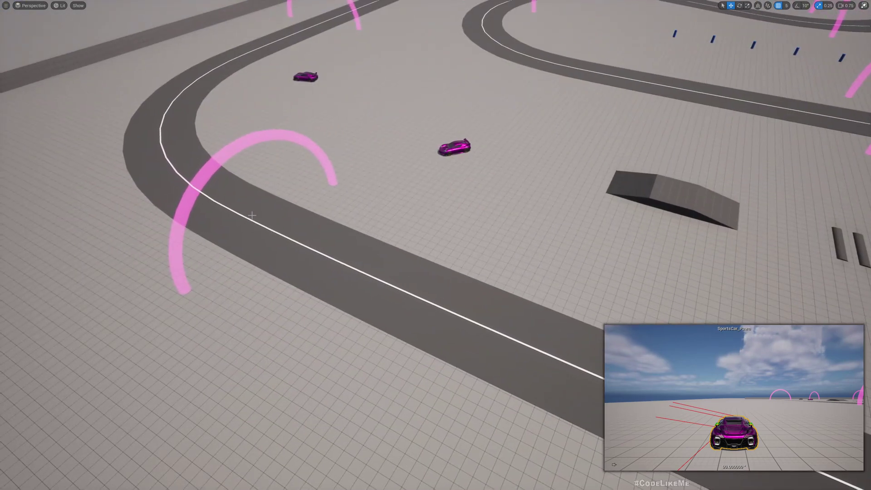
pyautogui.press('F11')
pyautogui.scroll(3, 870, 108)
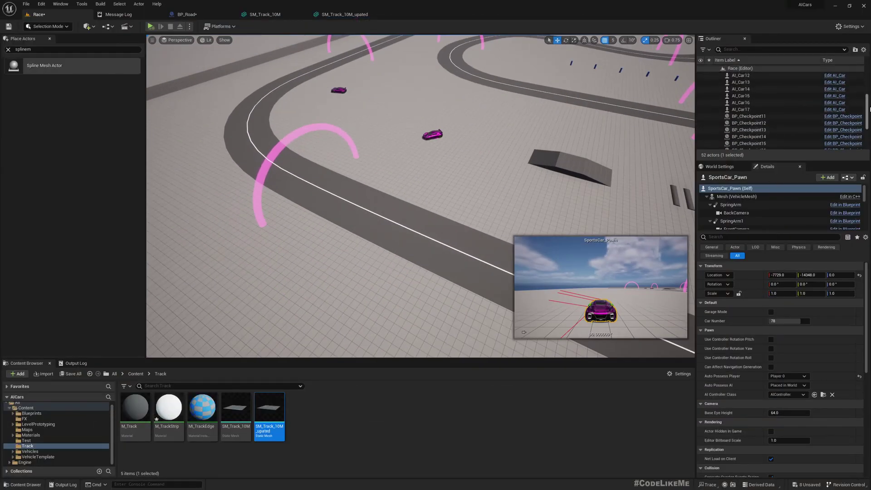
pyautogui.scroll(3, 869, 109)
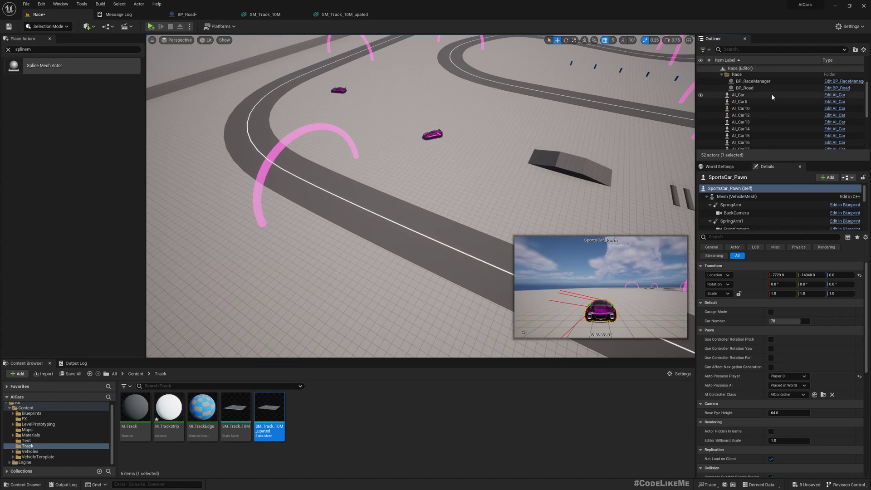
pyautogui.click(740, 102)
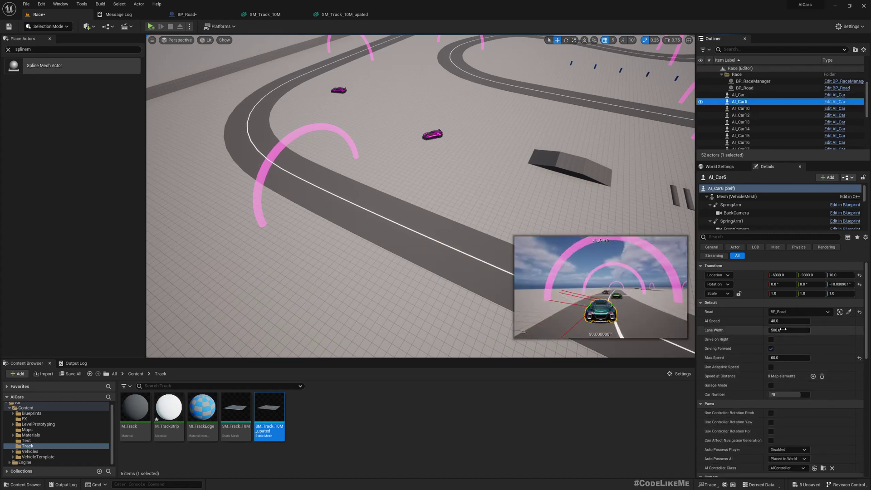
pyautogui.click(740, 95)
pyautogui.scroll(-3, 771, 114)
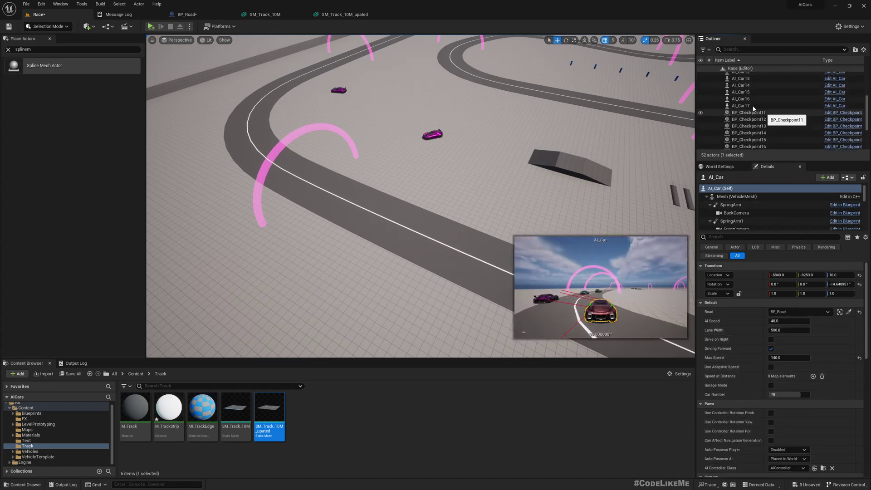
pyautogui.keyDown('shift'); pyautogui.click(752, 106); pyautogui.keyUp('shift')
pyautogui.moveTo(376, 156); pyautogui.dragTo(508, 186, button='right')
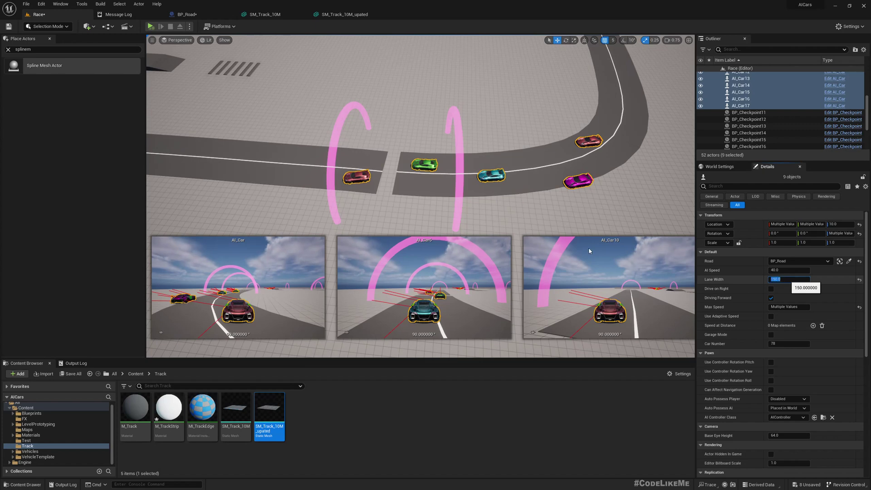
# Step: Simulate the level in full screen and follow the AI cars around the track with the narrower lane width, ending the simulation
pyautogui.moveTo(298, 154)
pyautogui.mouseDown(button='right')
pyautogui.moveTo(283, 154)
pyautogui.moveTo(298, 154)
pyautogui.mouseUp(button='right')
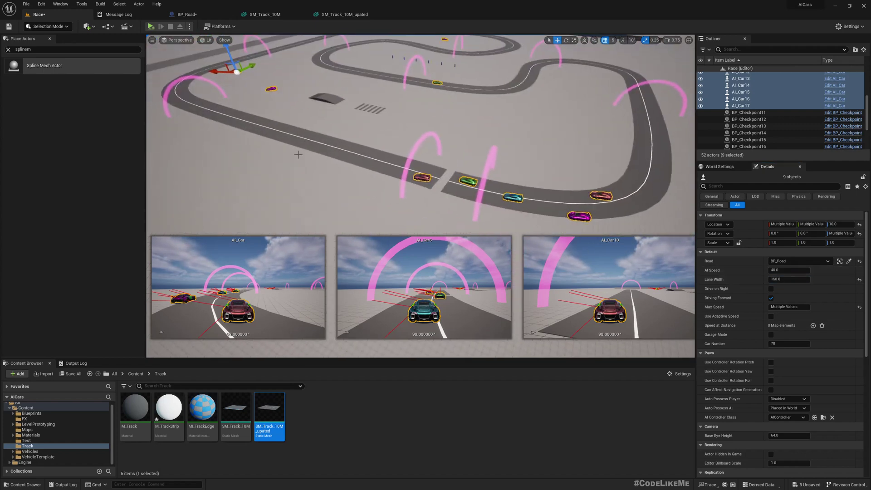
pyautogui.click(275, 165)
pyautogui.press('F11')
pyautogui.hotkey('alt', 's')
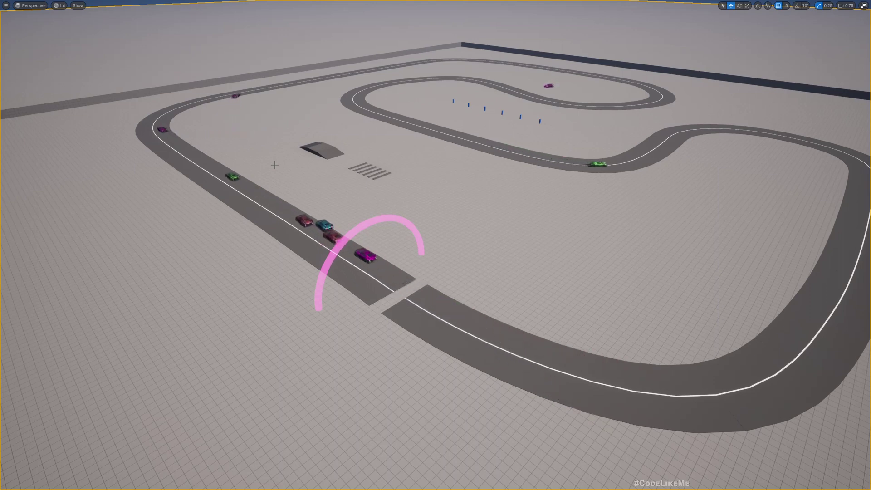
pyautogui.moveTo(280, 196); pyautogui.dragTo(281, 196, button='right')
pyautogui.press('w')
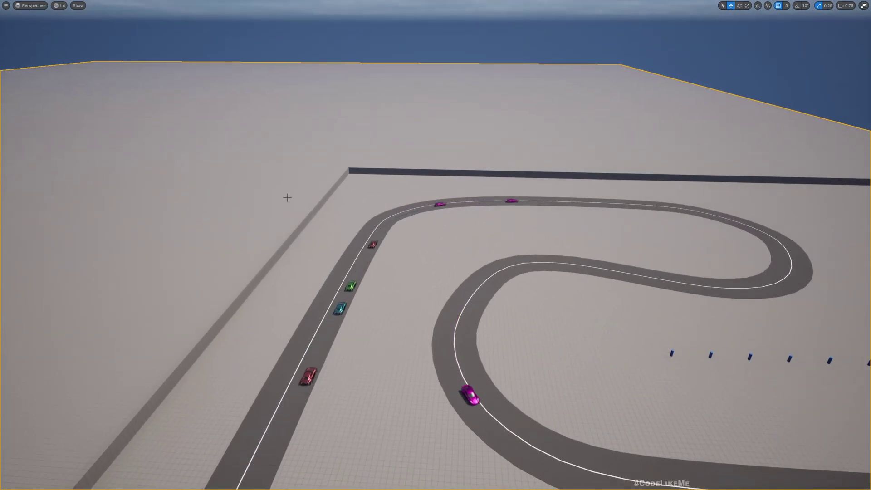
pyautogui.moveTo(287, 198); pyautogui.dragTo(291, 209, button='right')
pyautogui.moveTo(436, 245); pyautogui.dragTo(612, 204, button='right')
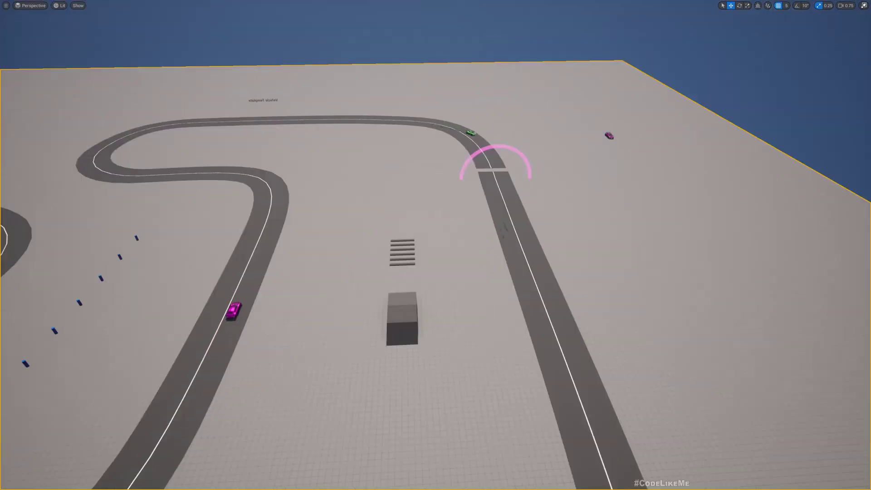
pyautogui.press('d')
pyautogui.press('F11')
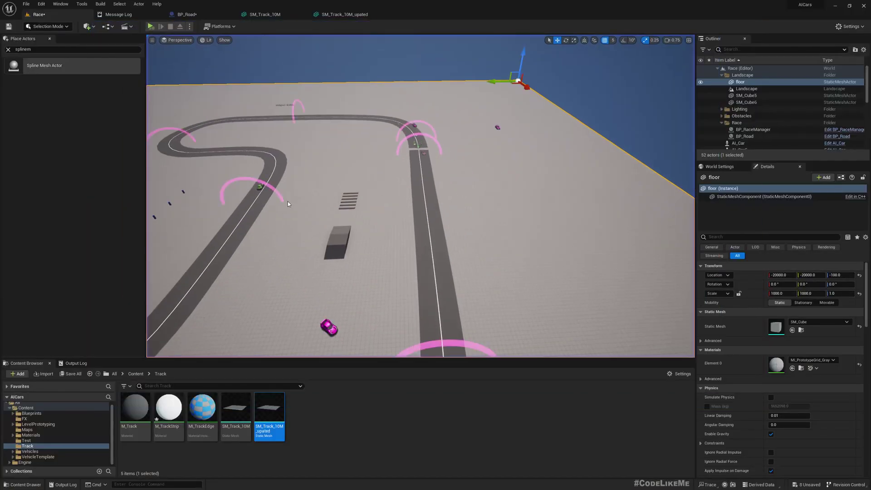
# Step: Select all AI cars from AI_Car to AI_Car17 again and set their AI Speed to 20
pyautogui.scroll(-2, 771, 96)
pyautogui.click(751, 105)
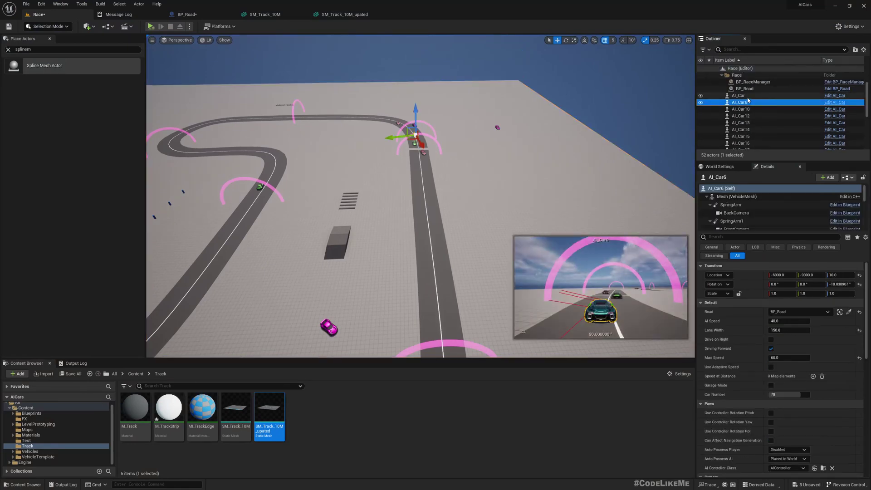
pyautogui.scroll(-2, 761, 109)
pyautogui.keyDown('shift'); pyautogui.click(741, 96); pyautogui.keyUp('shift')
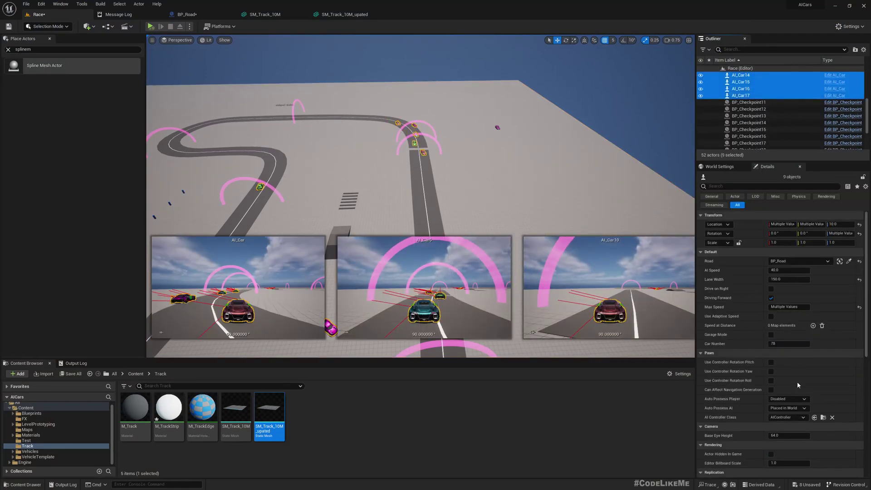
pyautogui.click(795, 270)
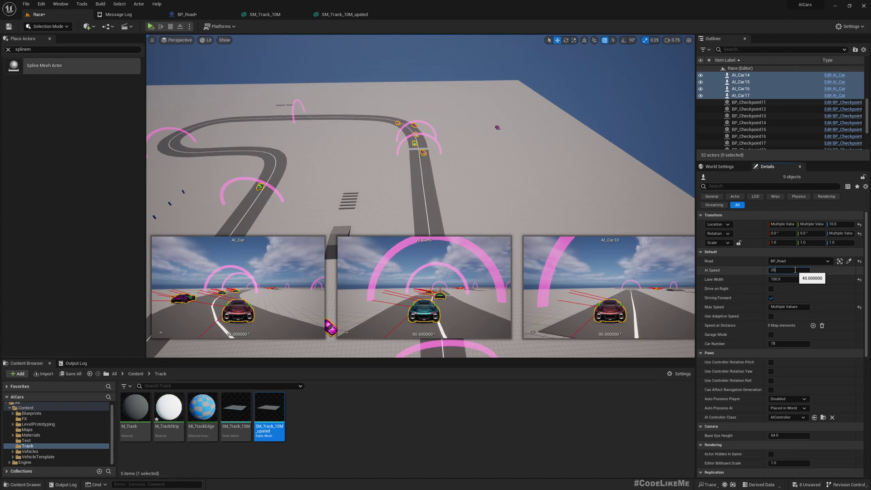
pyautogui.click(412, 120)
# Step: View the whole floor with the track on it, focus on SM_Cube6 and return to a close view of the road
pyautogui.scroll(4, 422, 113)
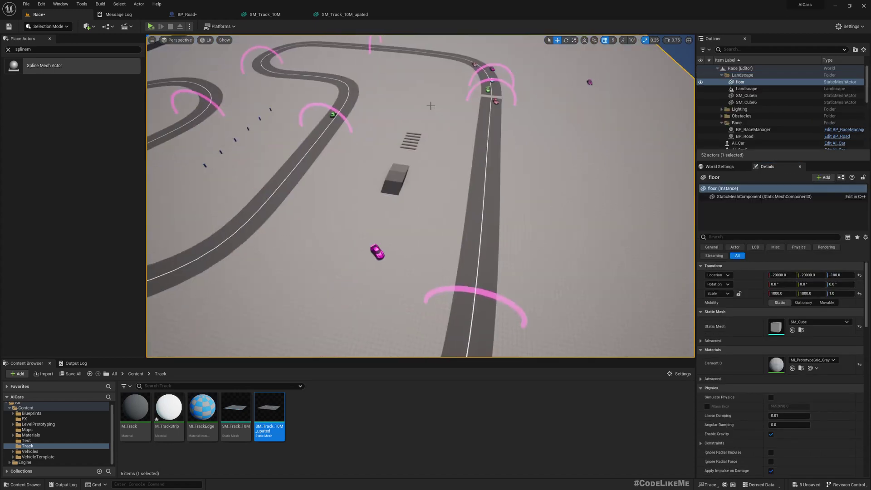
pyautogui.moveTo(430, 105); pyautogui.dragTo(429, 107, button='right')
pyautogui.press('s')
pyautogui.scroll(4, 449, 179)
pyautogui.press('f')
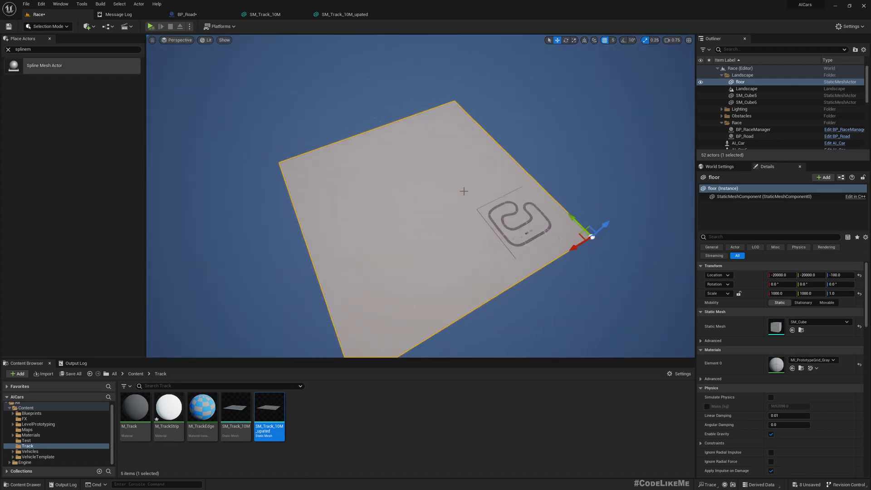
pyautogui.moveTo(464, 191)
pyautogui.mouseDown(button='right')
pyautogui.moveTo(471, 195)
pyautogui.moveTo(454, 203)
pyautogui.mouseUp(button='right')
pyautogui.scroll(4, 472, 196)
pyautogui.rightClick(472, 196)
pyautogui.click(441, 204)
pyautogui.press('f')
pyautogui.doubleClick(750, 103)
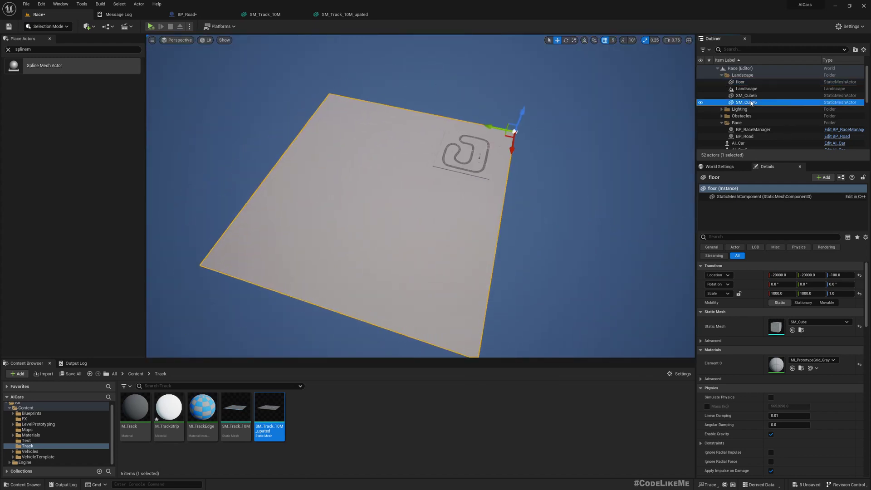
pyautogui.moveTo(617, 145); pyautogui.dragTo(616, 144, button='right')
pyautogui.press('w')
pyautogui.moveTo(468, 206); pyautogui.dragTo(469, 207, button='right')
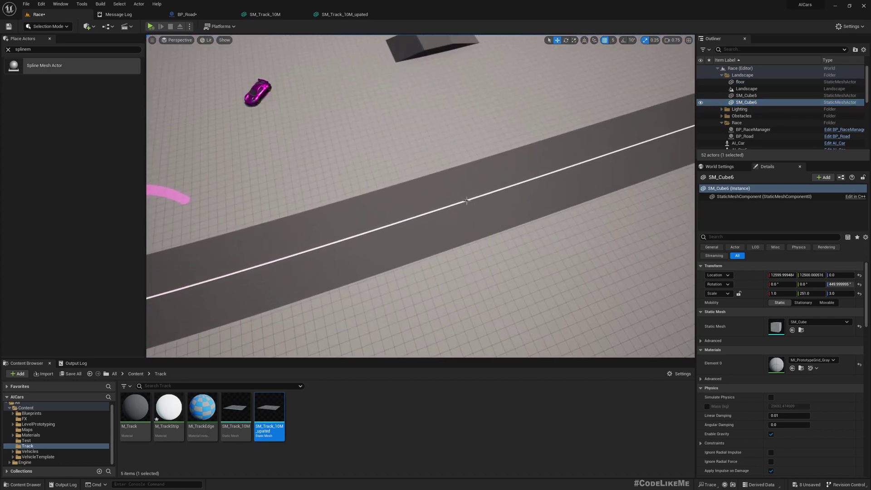
# Step: Widen the inner loop of BP_Road by moving three of its spline points outward, towards the ramp and the bumps
pyautogui.click(467, 200)
pyautogui.scroll(-5, 467, 200)
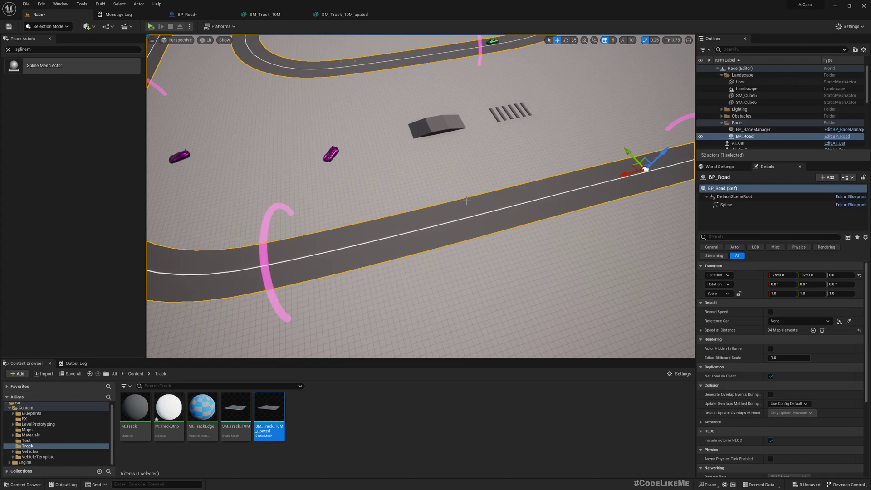
pyautogui.moveTo(454, 207); pyautogui.dragTo(454, 207, button='right')
pyautogui.press('s')
pyautogui.moveTo(415, 159); pyautogui.dragTo(365, 150, button='right')
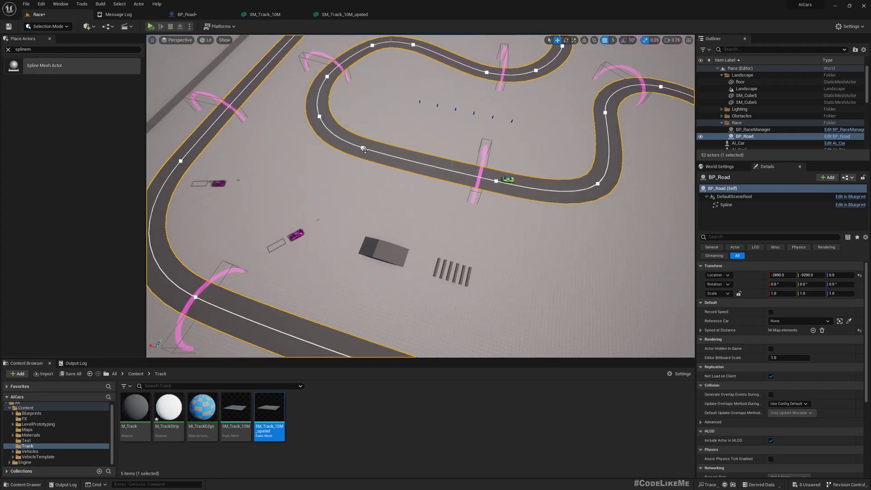
pyautogui.moveTo(352, 166); pyautogui.dragTo(335, 229)
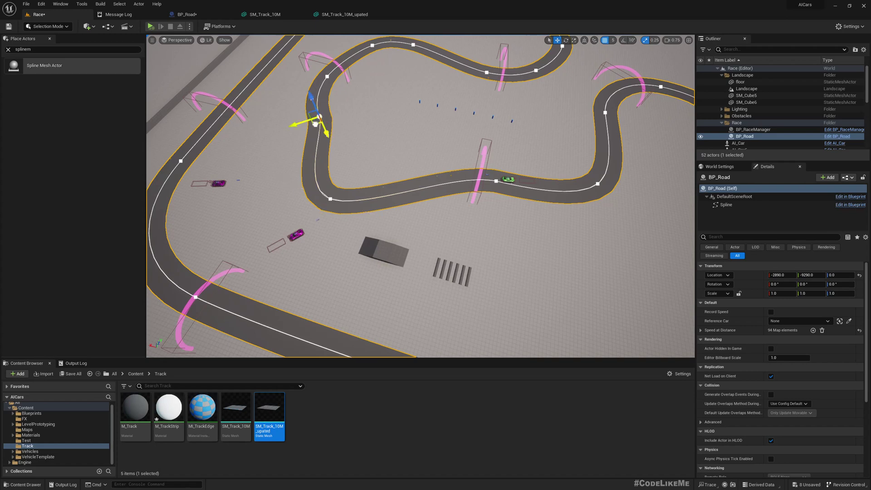
pyautogui.moveTo(315, 123); pyautogui.dragTo(288, 130)
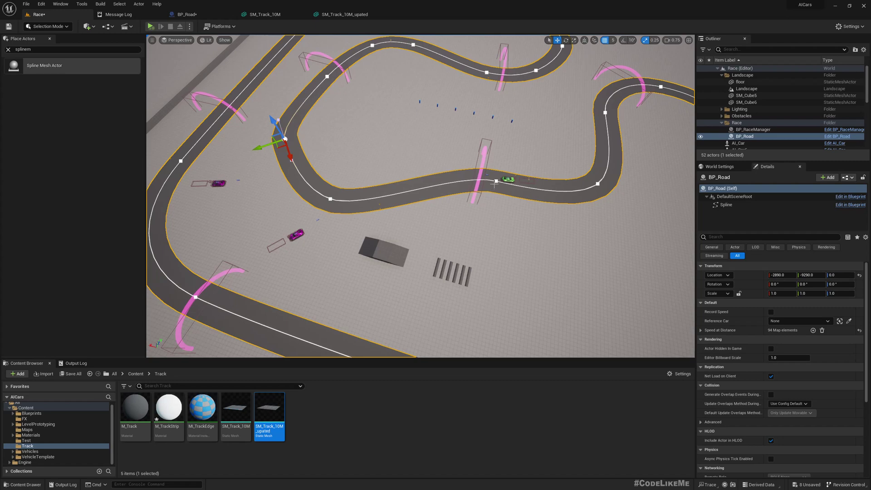
pyautogui.moveTo(498, 190); pyautogui.dragTo(543, 266)
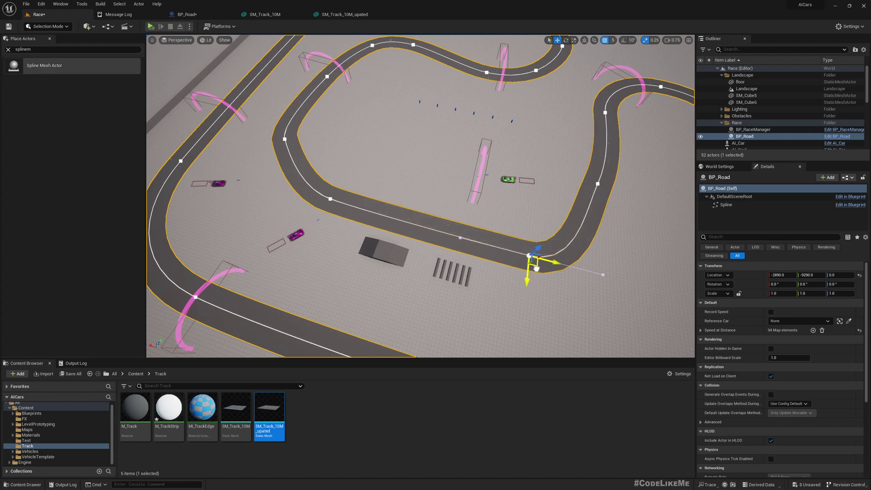
# Step: Select the ramp parts SM_Cube, SM_Ramp and SM_Ramp2 and move them across the straight to the outside of the track
pyautogui.moveTo(460, 258); pyautogui.dragTo(471, 213, button='right')
pyautogui.click(481, 196)
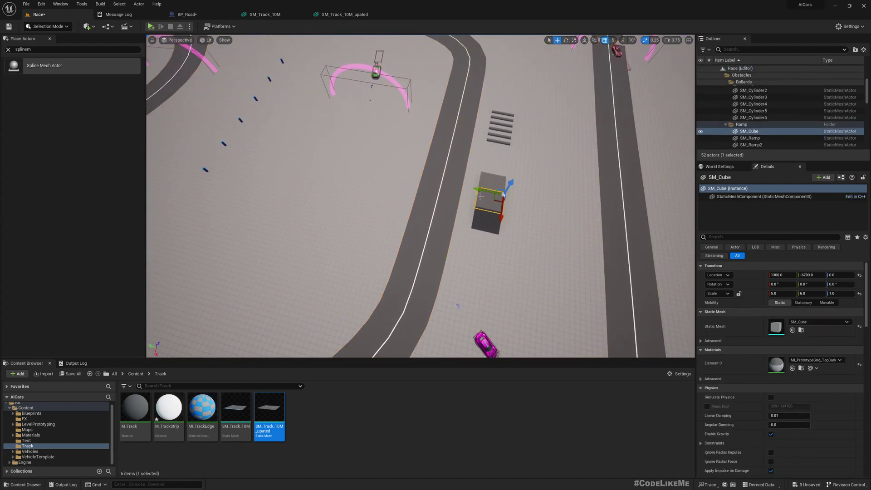
pyautogui.keyDown('ctrl'); pyautogui.click(495, 186); pyautogui.keyUp('ctrl')
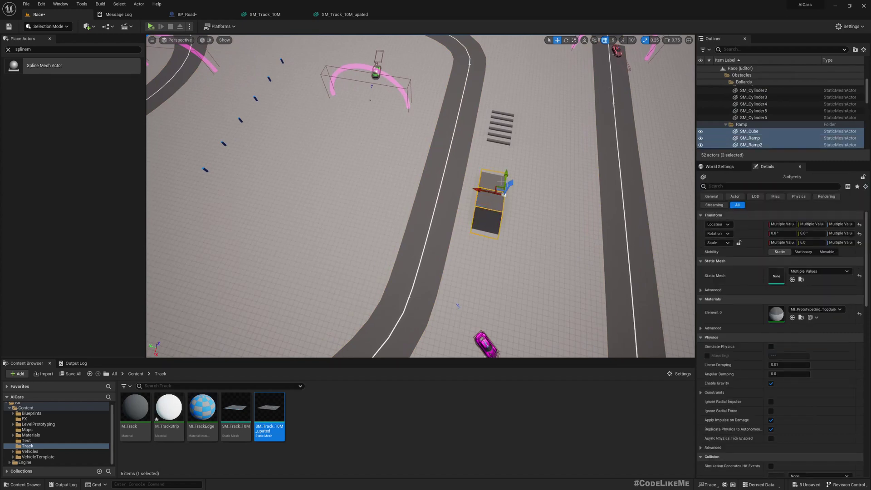
pyautogui.moveTo(476, 190); pyautogui.dragTo(686, 230)
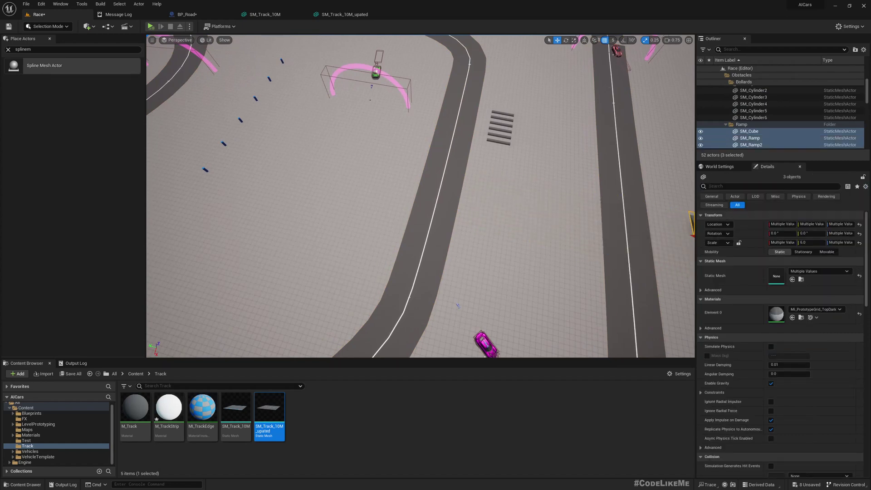
pyautogui.moveTo(632, 249); pyautogui.dragTo(667, 218, button='right')
pyautogui.moveTo(569, 237); pyautogui.dragTo(616, 224)
pyautogui.moveTo(444, 234); pyautogui.dragTo(302, 263, button='right')
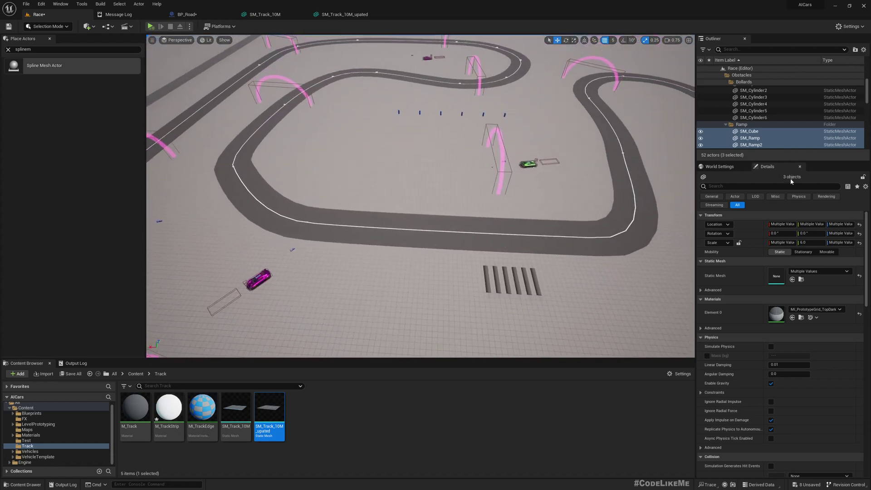
# Step: Clear the existing checkpoints of BP_RaceManager and place new ones along the reshaped road
pyautogui.scroll(3, 762, 118)
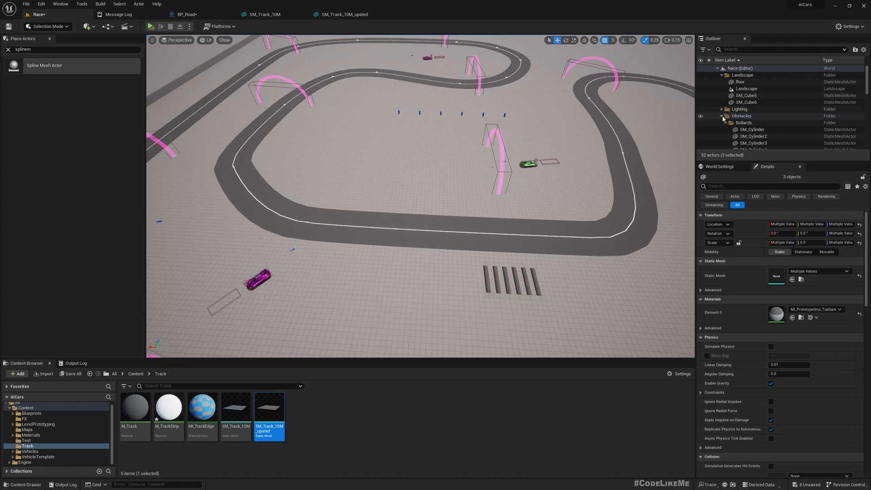
pyautogui.click(753, 130)
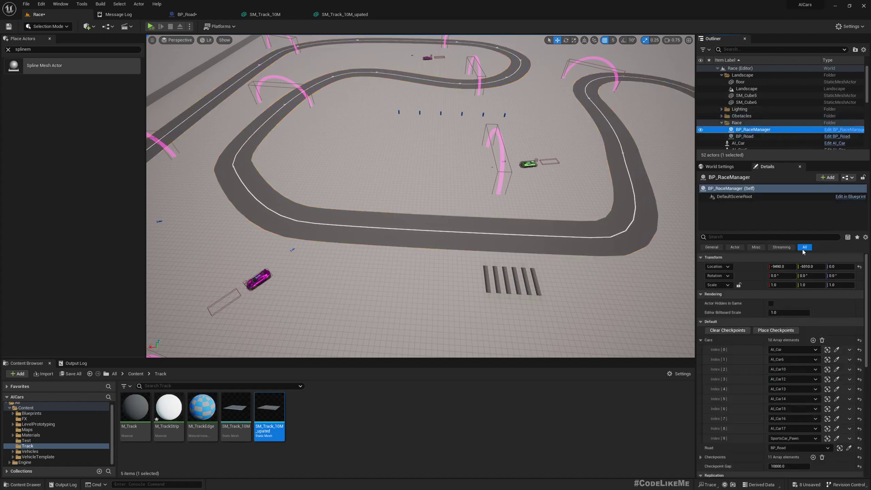
pyautogui.click(740, 331)
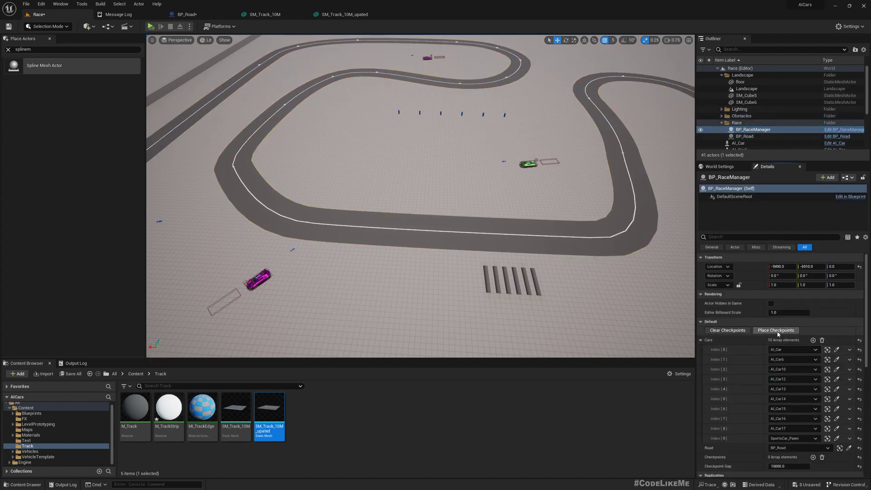
pyautogui.click(776, 330)
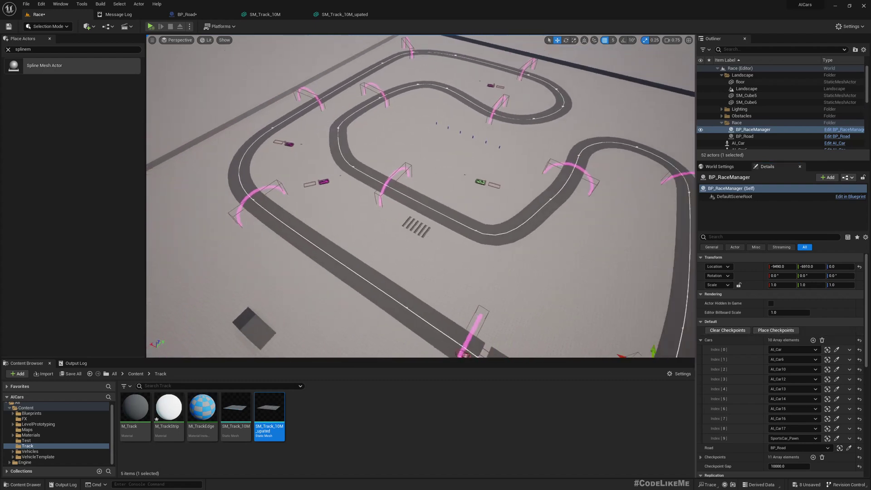
# Step: View the reshaped track from above, run the level in full screen and watch how the AI cars handle the new layout
pyautogui.moveTo(408, 204)
pyautogui.mouseDown(button='right')
pyautogui.moveTo(408, 213)
pyautogui.moveTo(406, 186)
pyautogui.moveTo(415, 211)
pyautogui.moveTo(408, 213)
pyautogui.mouseUp(button='right')
pyautogui.press('q')
pyautogui.moveTo(354, 270); pyautogui.dragTo(392, 268, button='right')
pyautogui.click(355, 270)
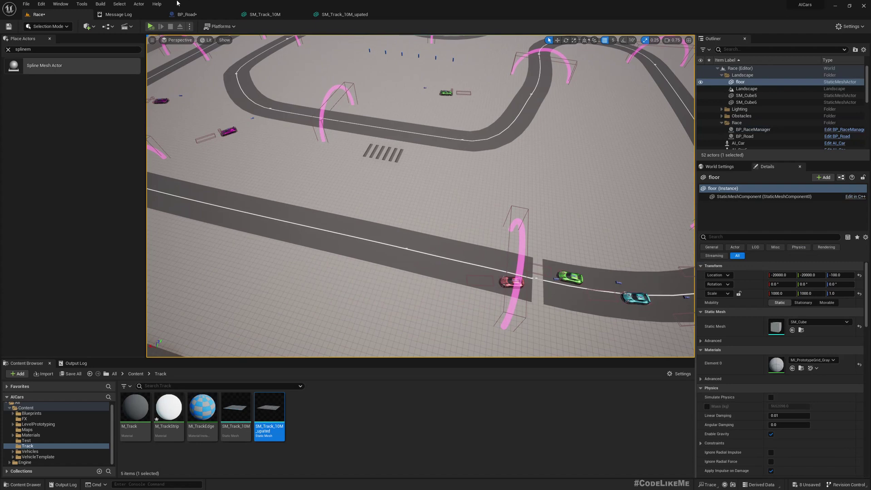
pyautogui.moveTo(358, 153)
pyautogui.mouseDown(button='right')
pyautogui.moveTo(374, 149)
pyautogui.moveTo(360, 143)
pyautogui.mouseUp(button='right')
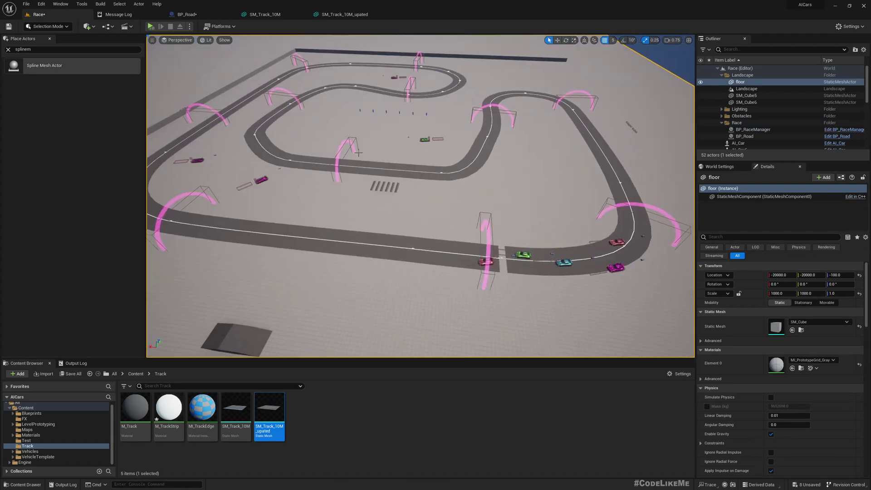
pyautogui.press('F11')
pyautogui.hotkey('alt', 'p')
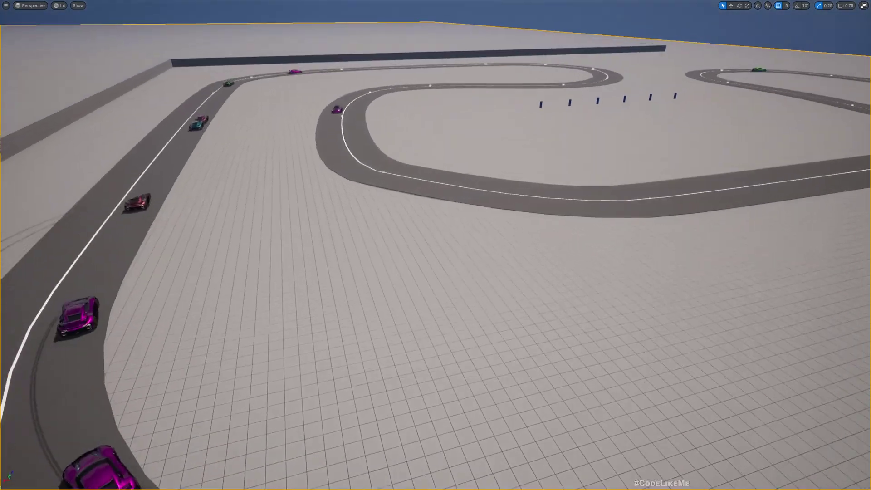
pyautogui.moveTo(457, 223)
pyautogui.mouseDown(button='right')
pyautogui.moveTo(454, 209)
pyautogui.moveTo(440, 224)
pyautogui.moveTo(458, 222)
pyautogui.mouseUp(button='right')
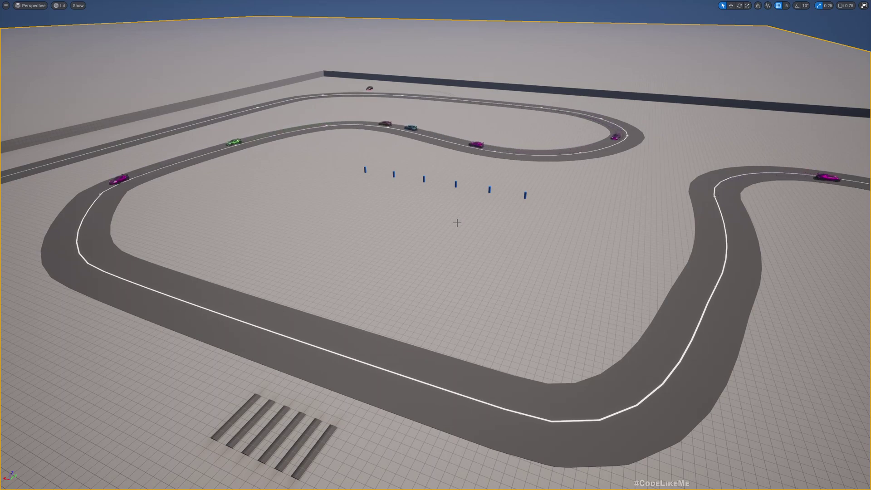
# Step: Follow the AI cars around the reshaped BP_Road track from a viewpoint above the infield
pyautogui.moveTo(456, 223); pyautogui.dragTo(476, 231, button='right')
pyautogui.press('a')
pyautogui.press('w')
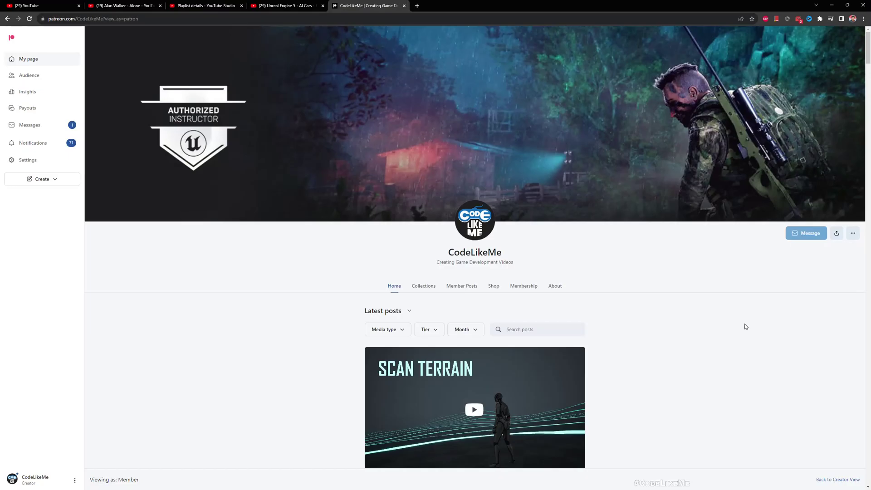
# Step: Switch to the web browser and look through the latest tutorial posts on the CodeLikeMe Patreon page
pyautogui.scroll(-5, 745, 326)
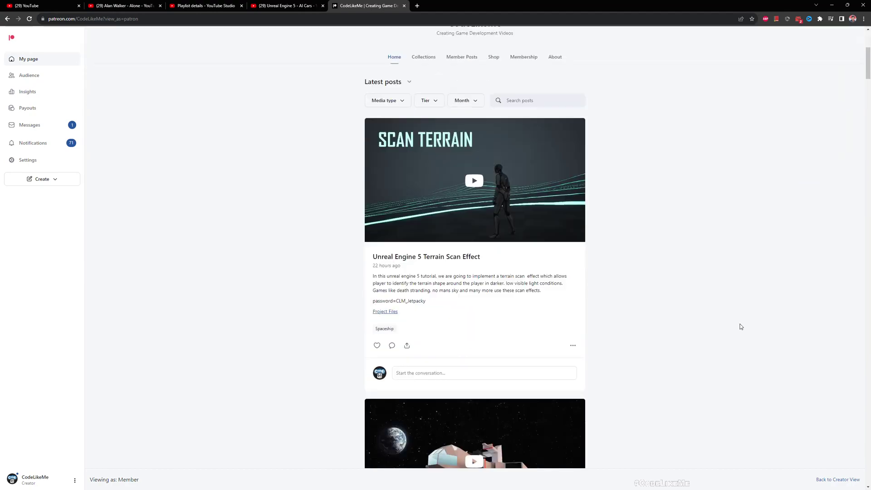
pyautogui.scroll(-4, 740, 325)
pyautogui.scroll(-3, 735, 319)
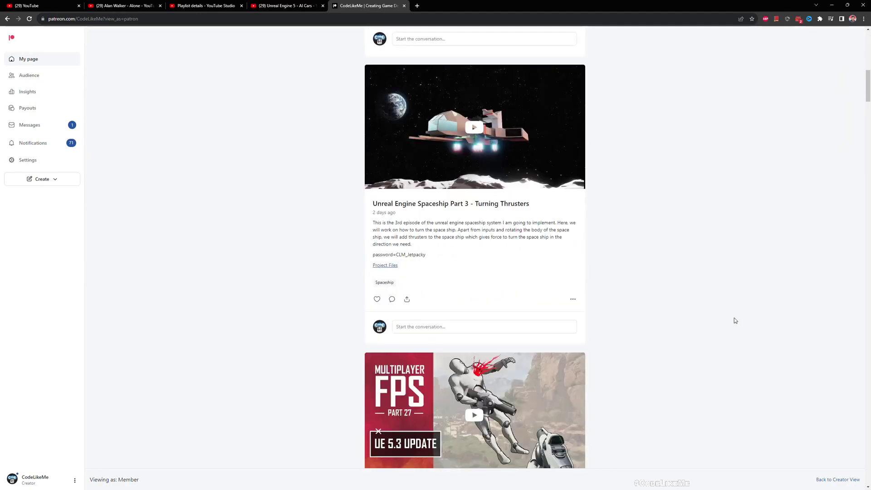
pyautogui.scroll(-15, 735, 320)
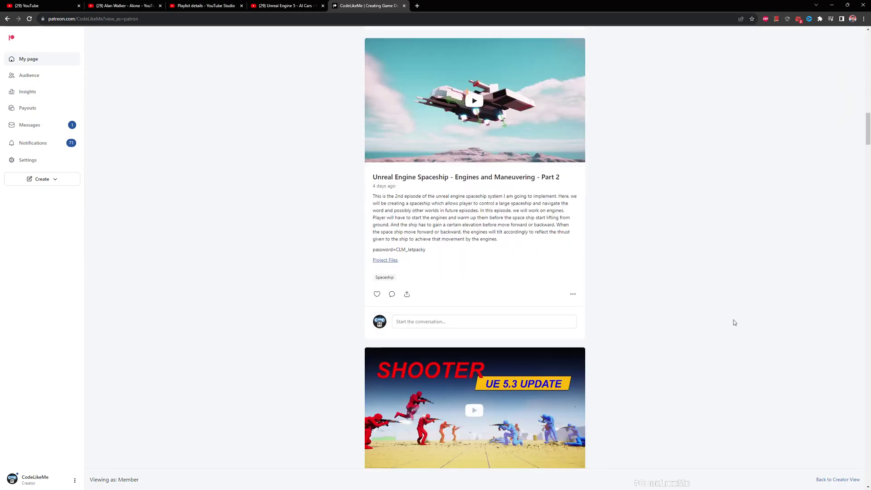
pyautogui.scroll(-13, 735, 322)
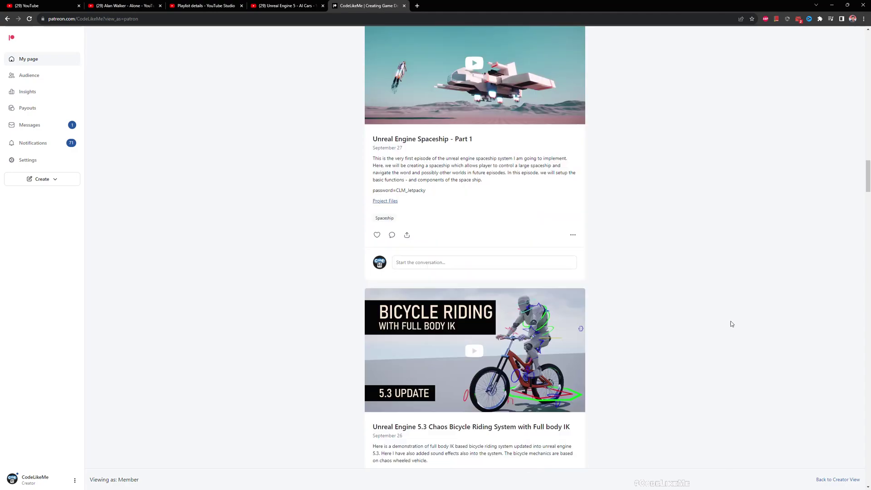
pyautogui.scroll(-14, 731, 323)
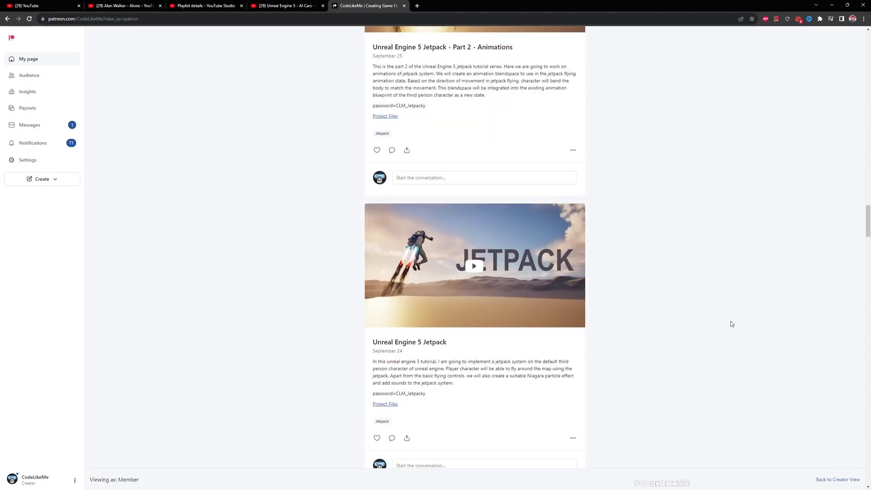
pyautogui.scroll(-20, 731, 324)
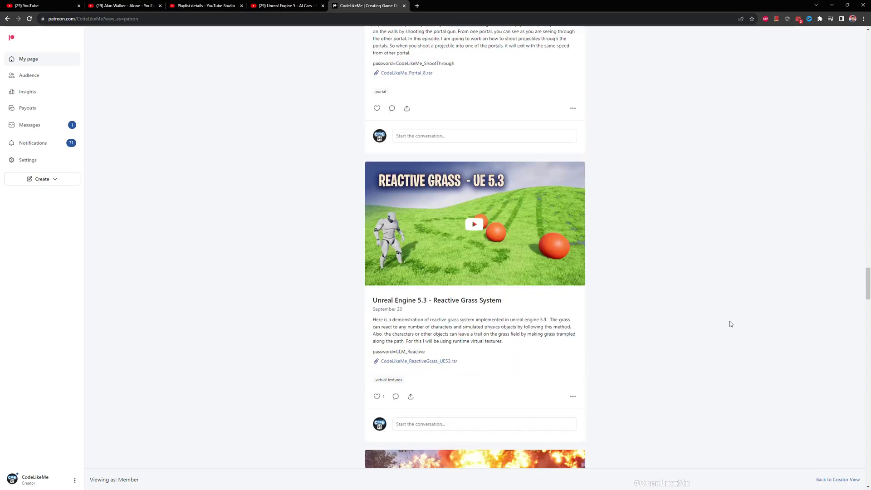
pyautogui.scroll(-11, 729, 324)
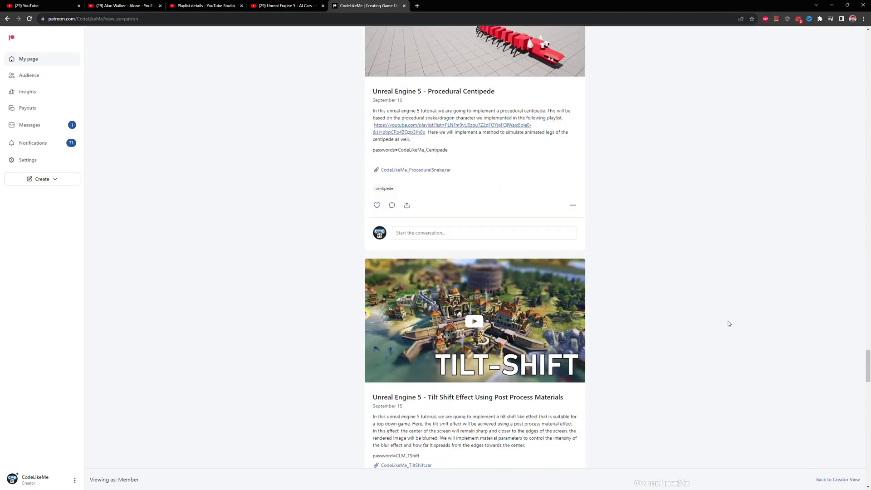